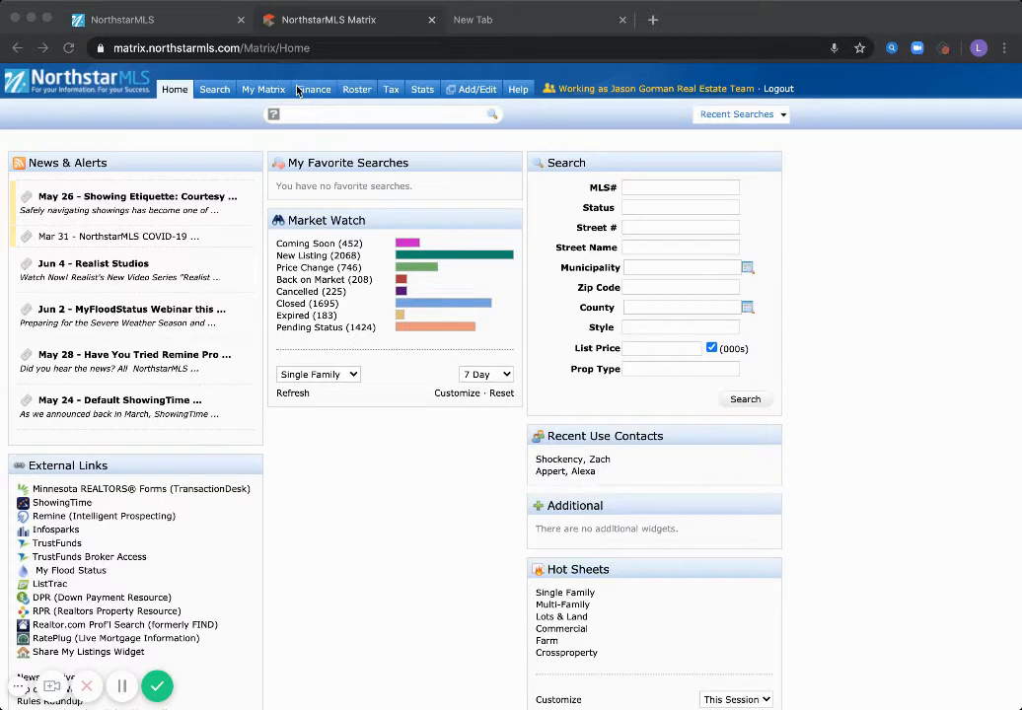
Search public tax records for the house number and street 'Bowman*'
{"action": "left_click", "coordinate": [391, 90]}
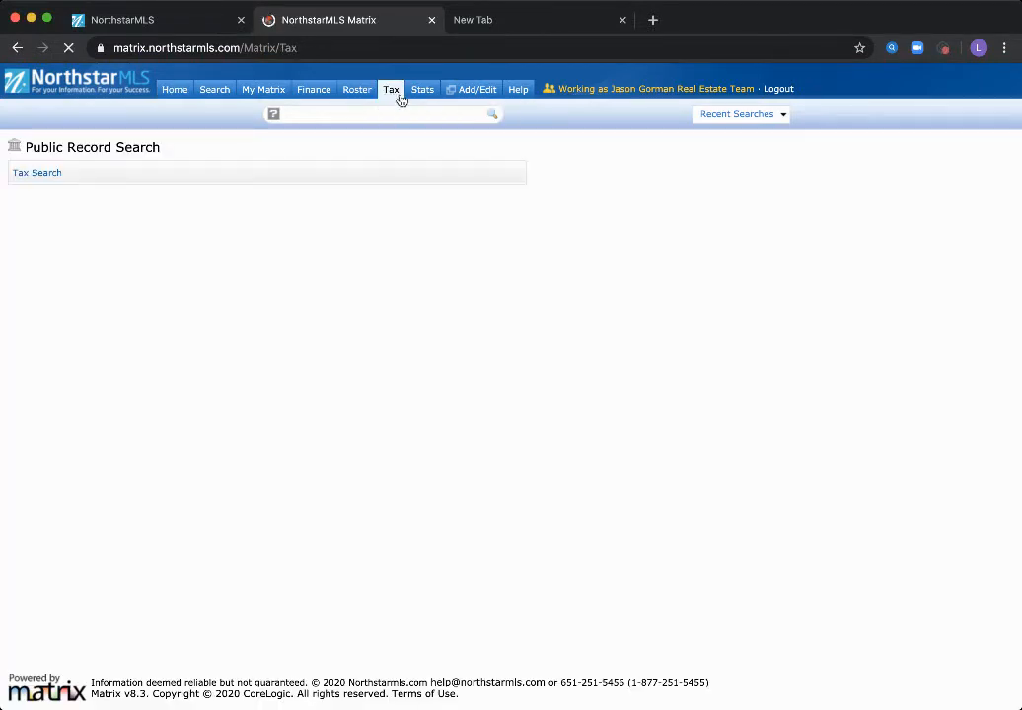
{"action": "left_click", "coordinate": [36, 172]}
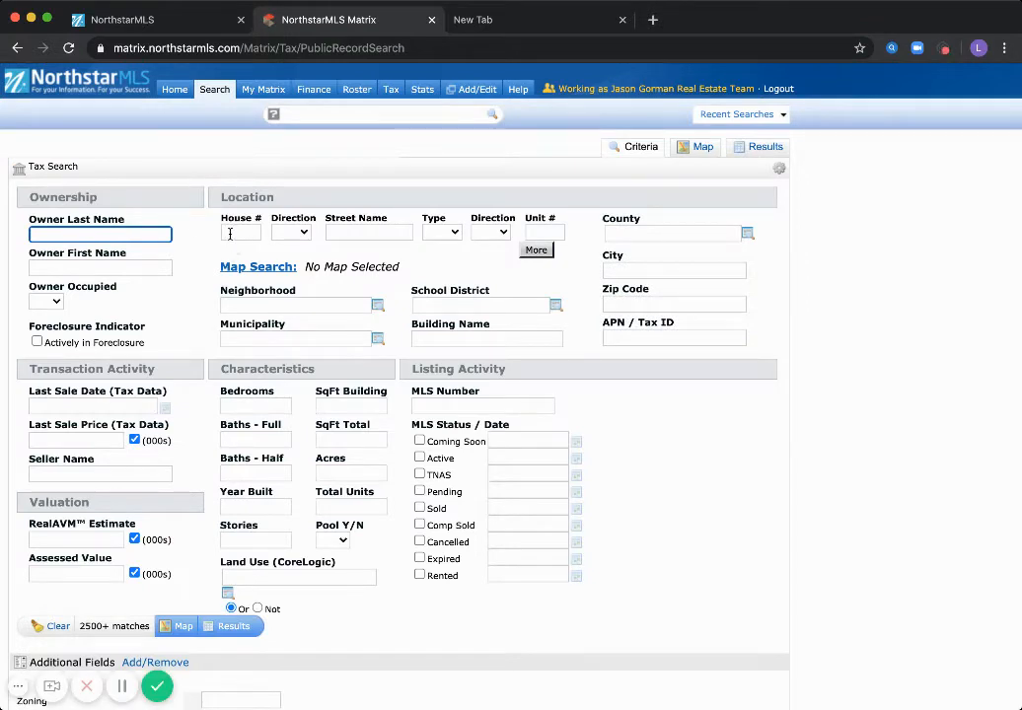
{"action": "left_click", "coordinate": [230, 234]}
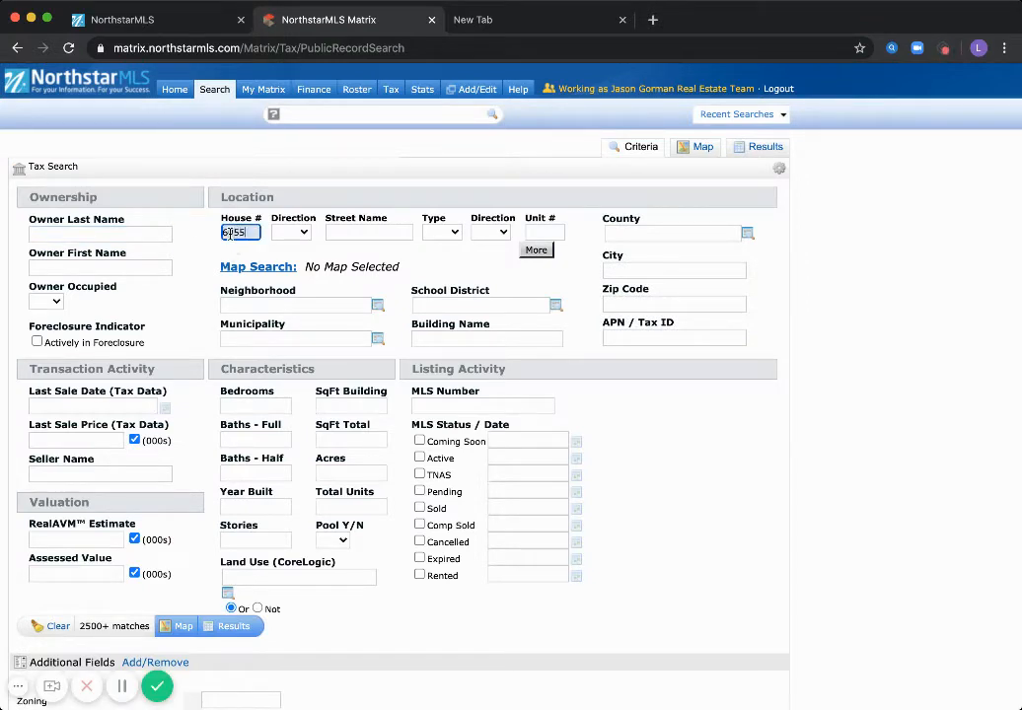
{"action": "key", "text": "Tab"}
{"action": "key", "text": "Tab"}
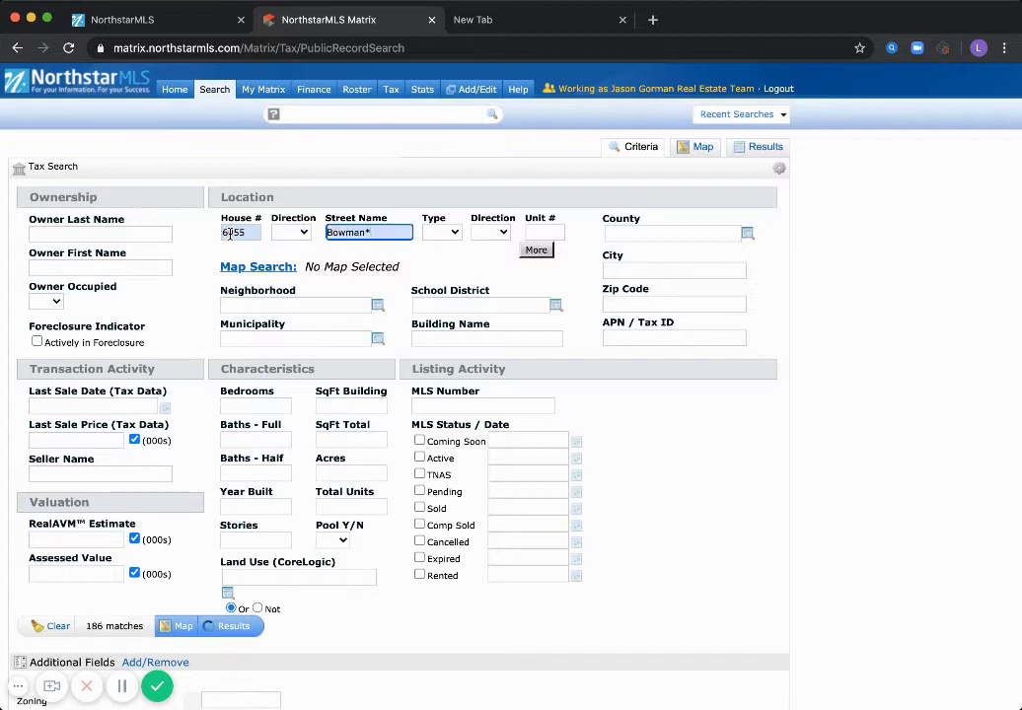
{"action": "key", "text": "Return"}
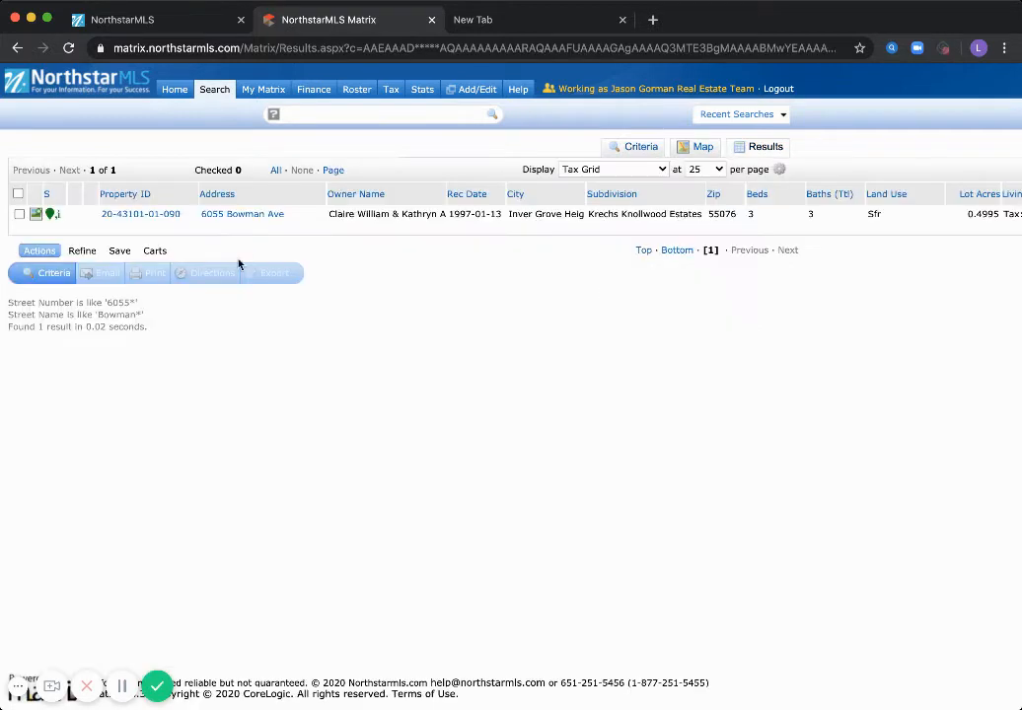
{"action": "left_click", "coordinate": [127, 217]}
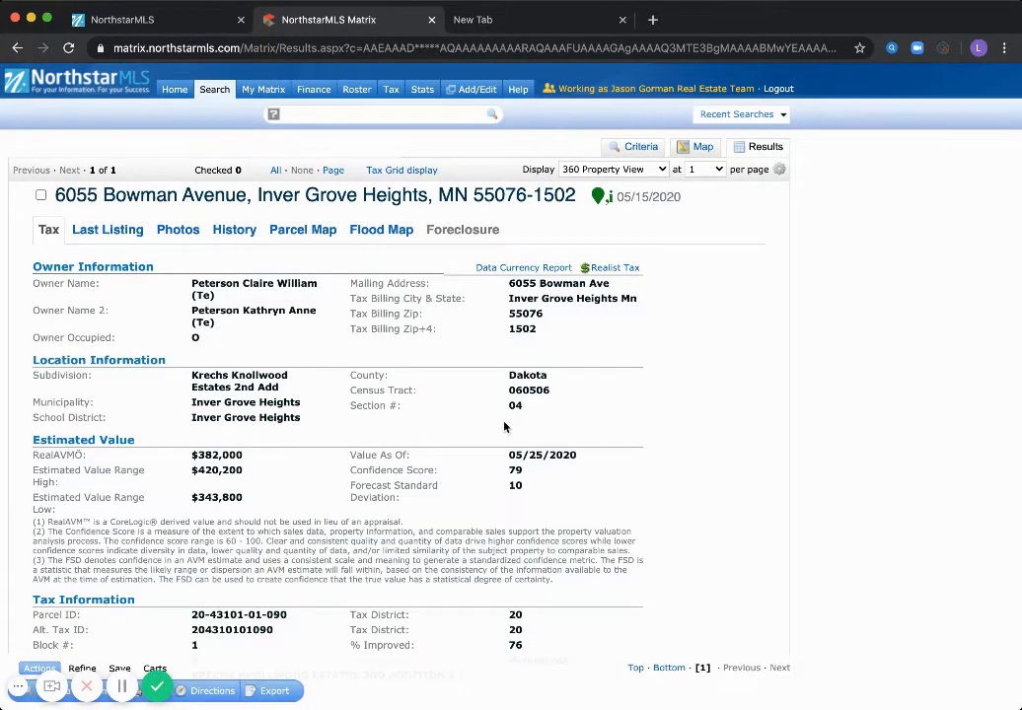
{"action": "scroll", "coordinate": [728, 438], "scroll_direction": "down", "scroll_amount": 1}
{"action": "scroll", "coordinate": [728, 439], "scroll_direction": "down", "scroll_amount": 2}
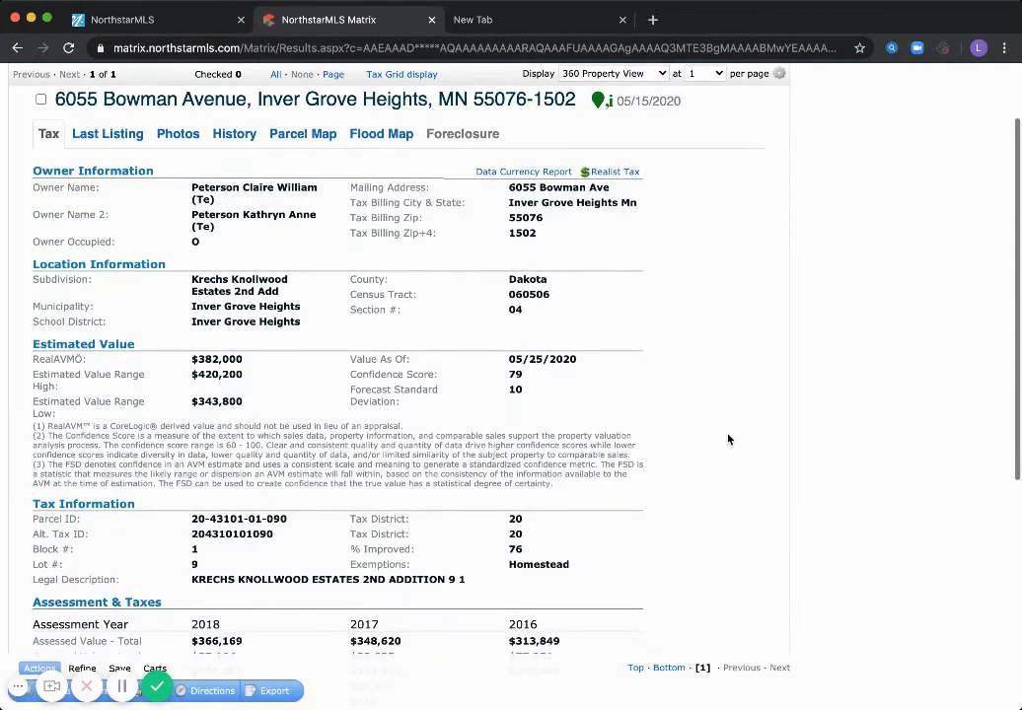
{"action": "double_click", "coordinate": [213, 538]}
{"action": "key", "text": "super+c"}
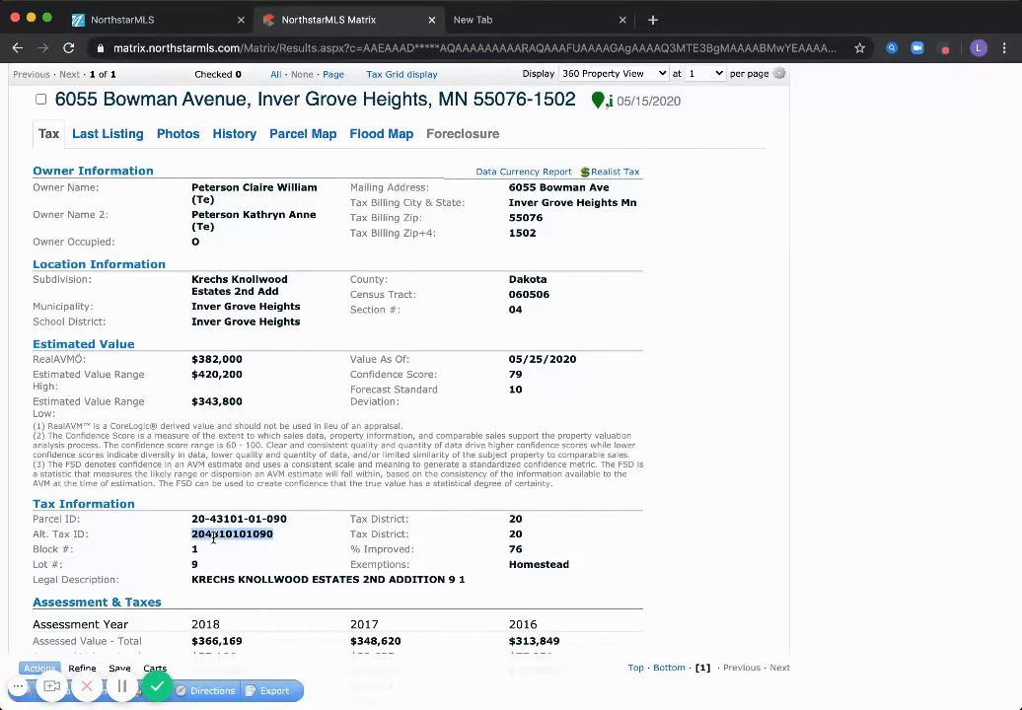
{"action": "left_click", "coordinate": [834, 555]}
{"action": "scroll", "coordinate": [857, 495], "scroll_direction": "up", "scroll_amount": 3}
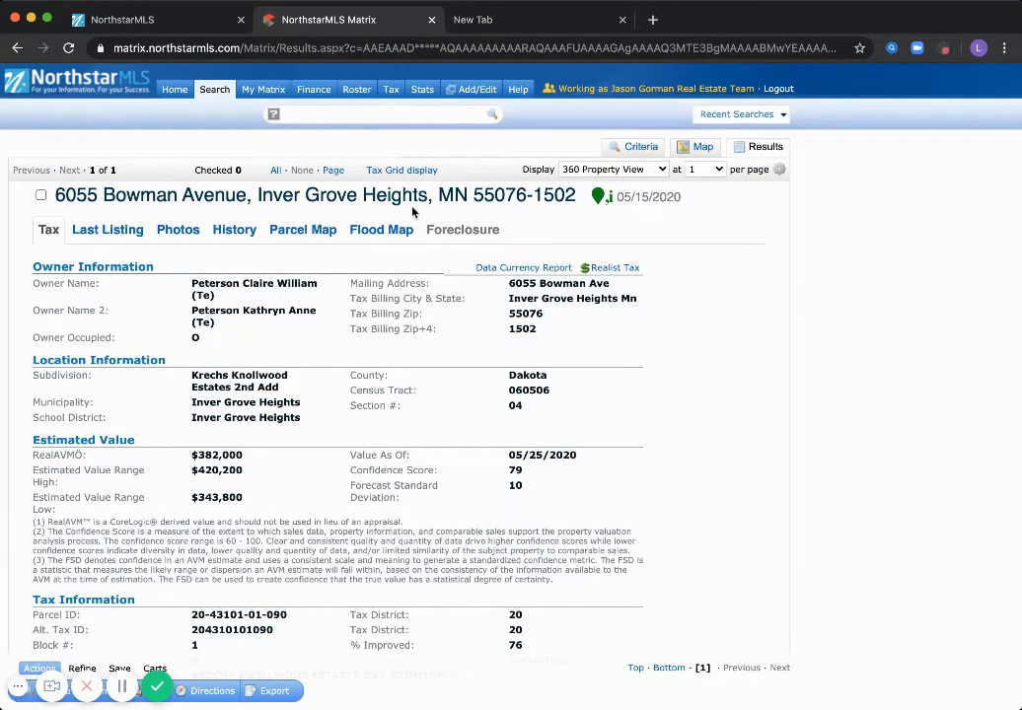
{"action": "left_click", "coordinate": [178, 90]}
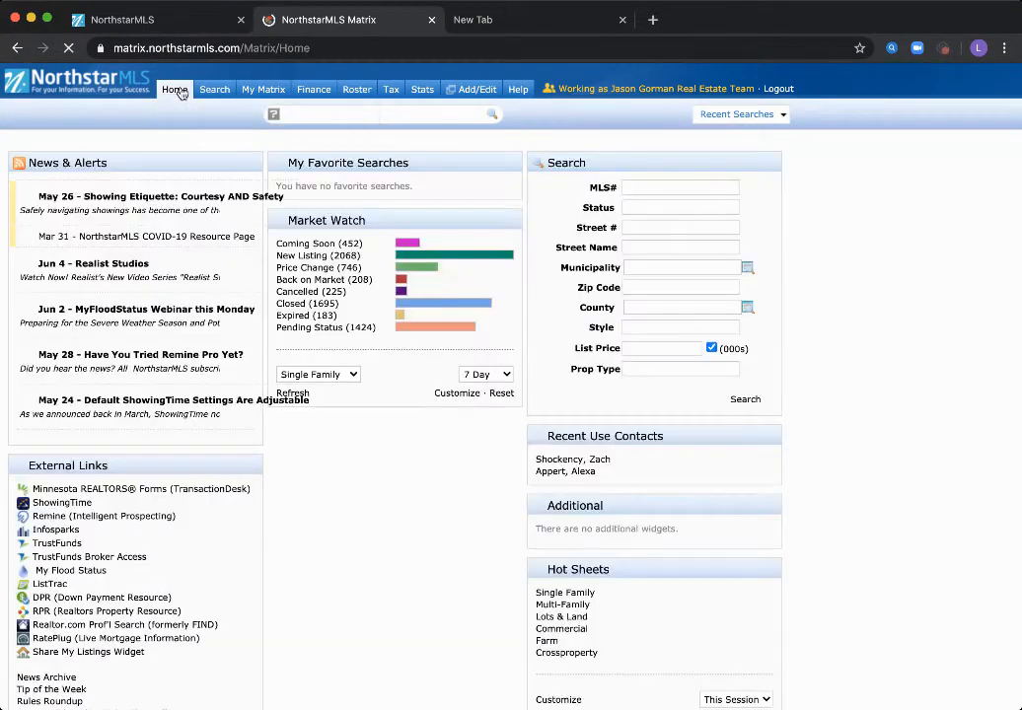
Launch TransactionDesk-Minnesota REALTORS® Forms from the Home menu
{"action": "mouse_move", "coordinate": [177, 92]}
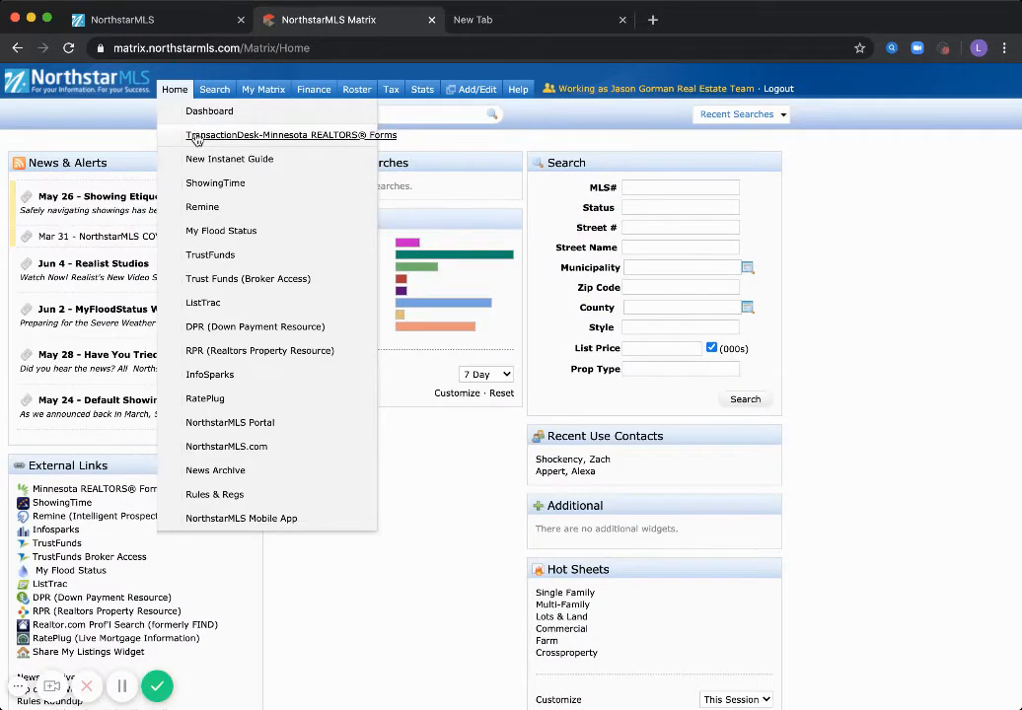
{"action": "left_click", "coordinate": [196, 135]}
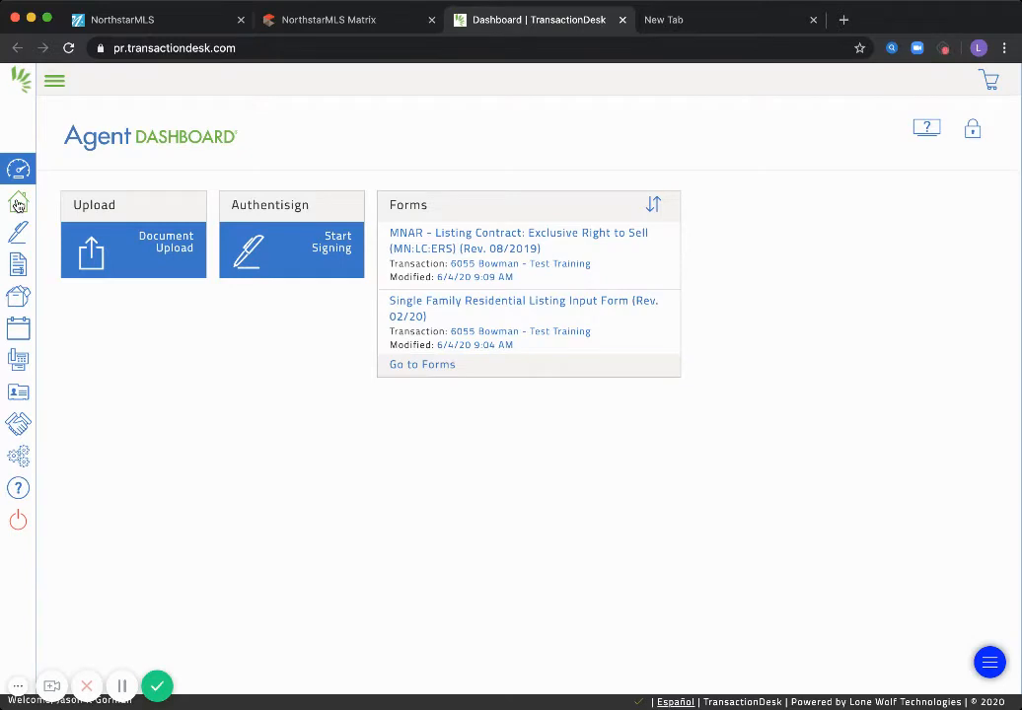
{"action": "left_click", "coordinate": [18, 204]}
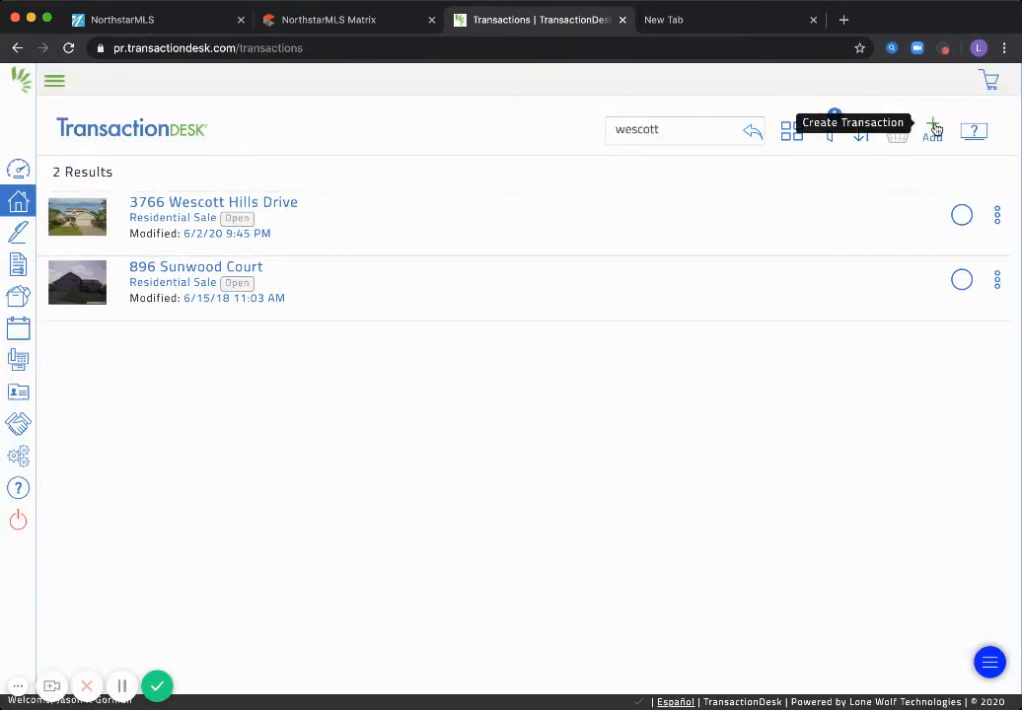
{"action": "left_click", "coordinate": [933, 128]}
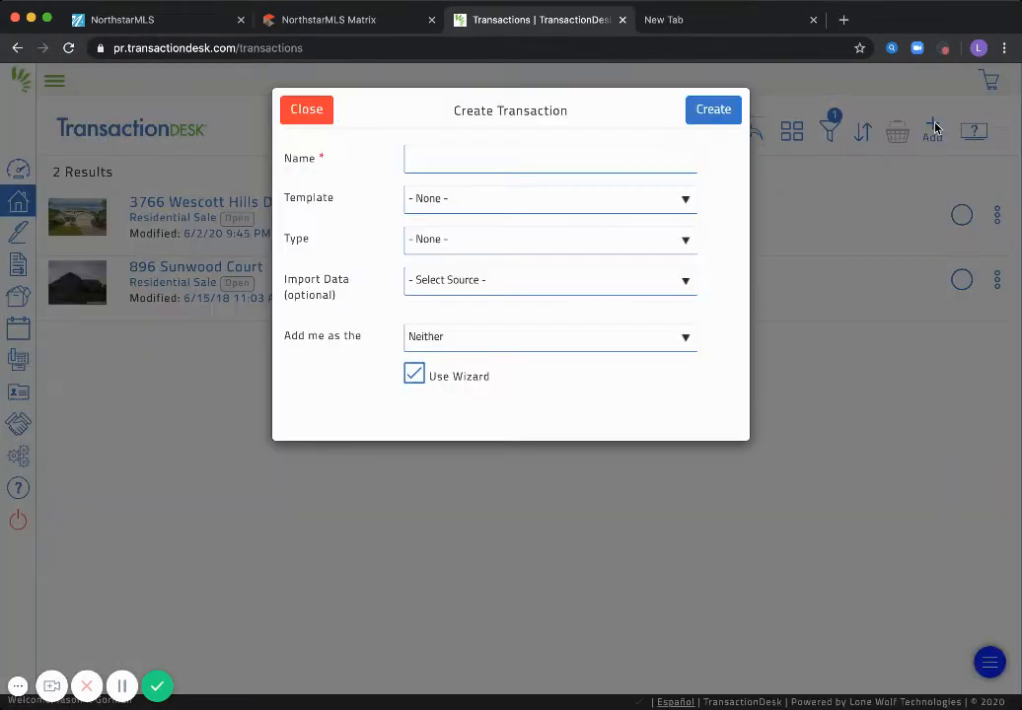
{"action": "left_click", "coordinate": [490, 167]}
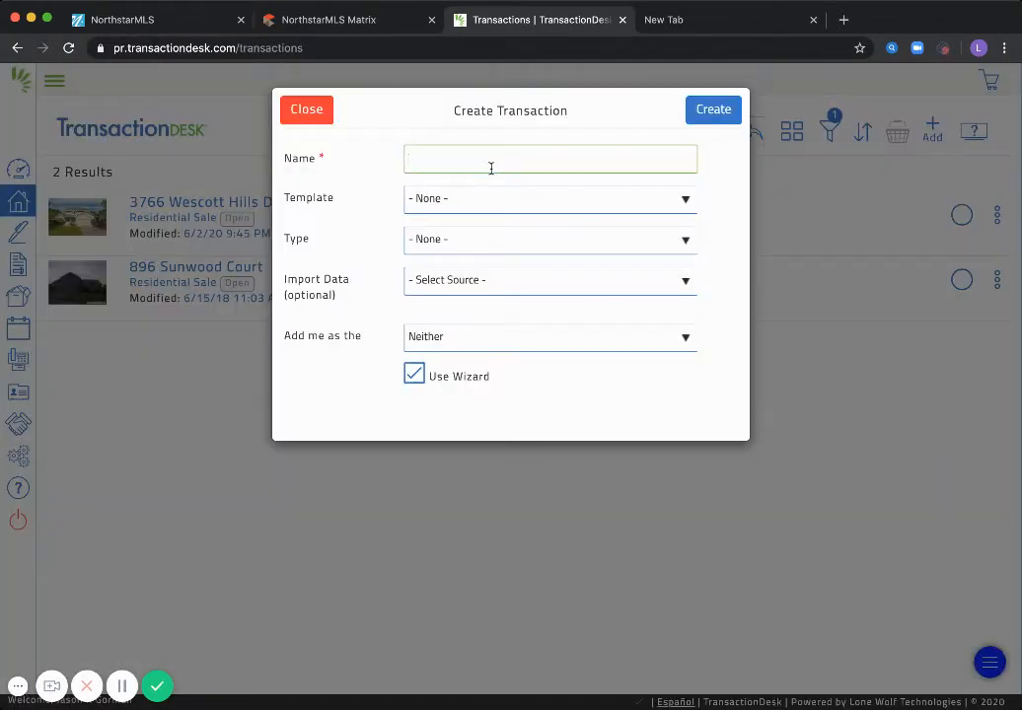
{"action": "type", "text": "R"}
{"action": "key", "text": "BackSpace"}
{"action": "key", "text": "Tab"}
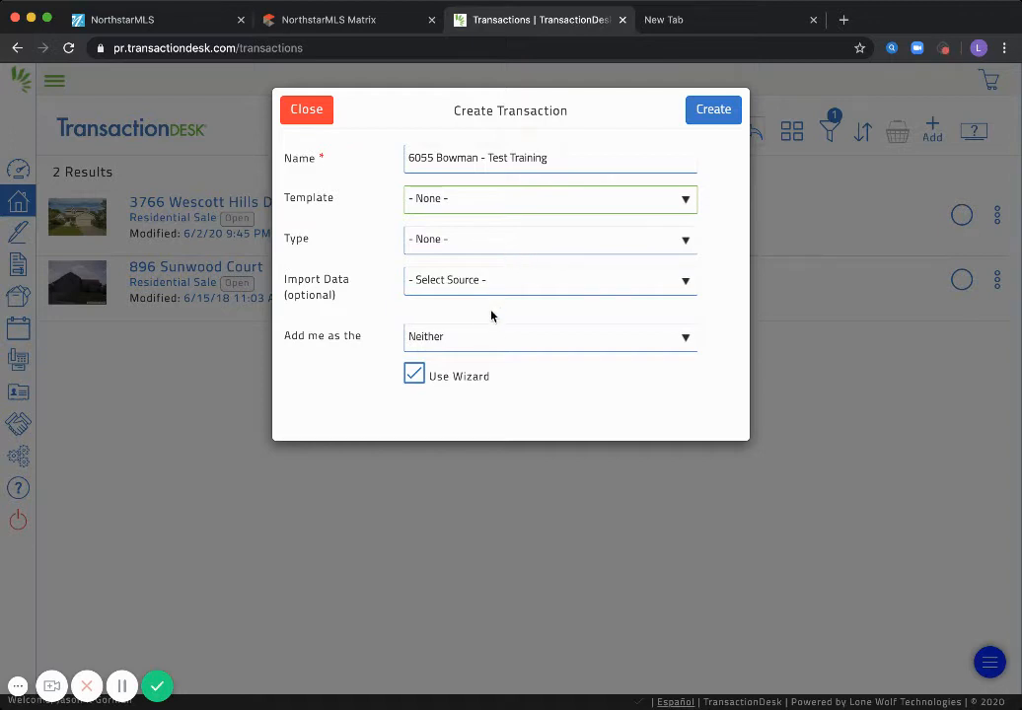
{"action": "left_click", "coordinate": [475, 220]}
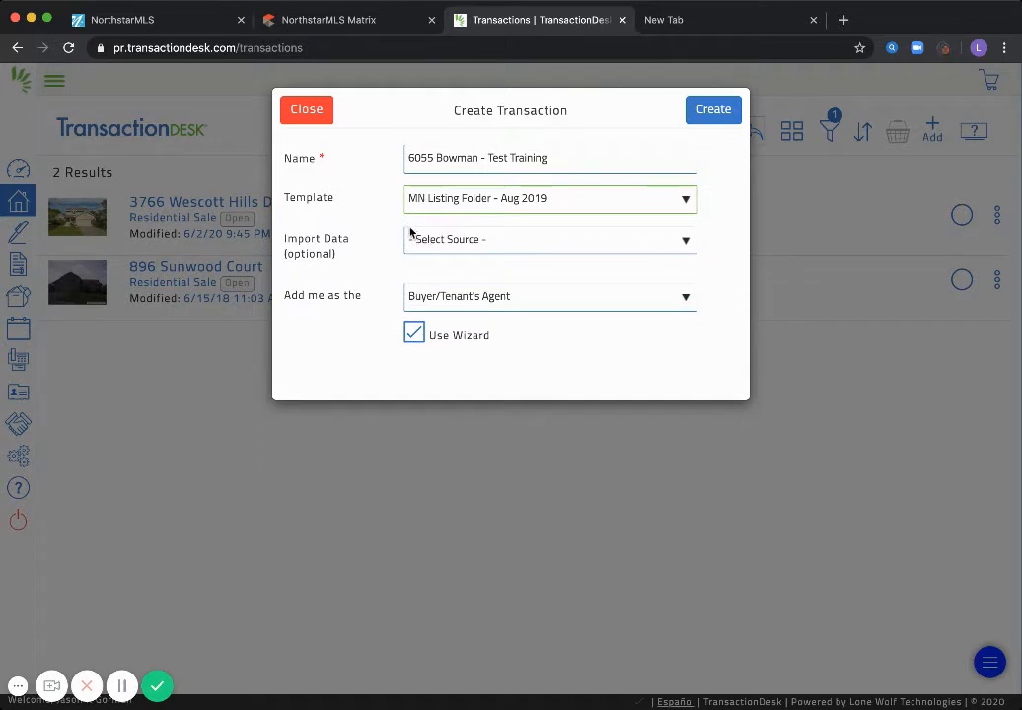
{"action": "left_click", "coordinate": [480, 246]}
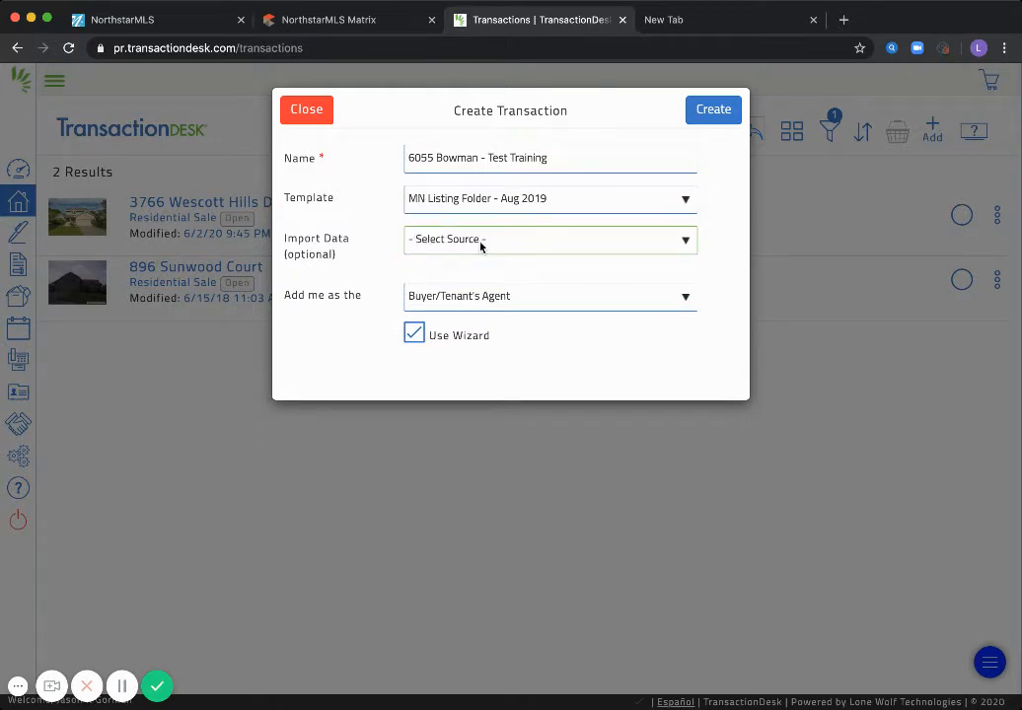
{"action": "left_click", "coordinate": [423, 278]}
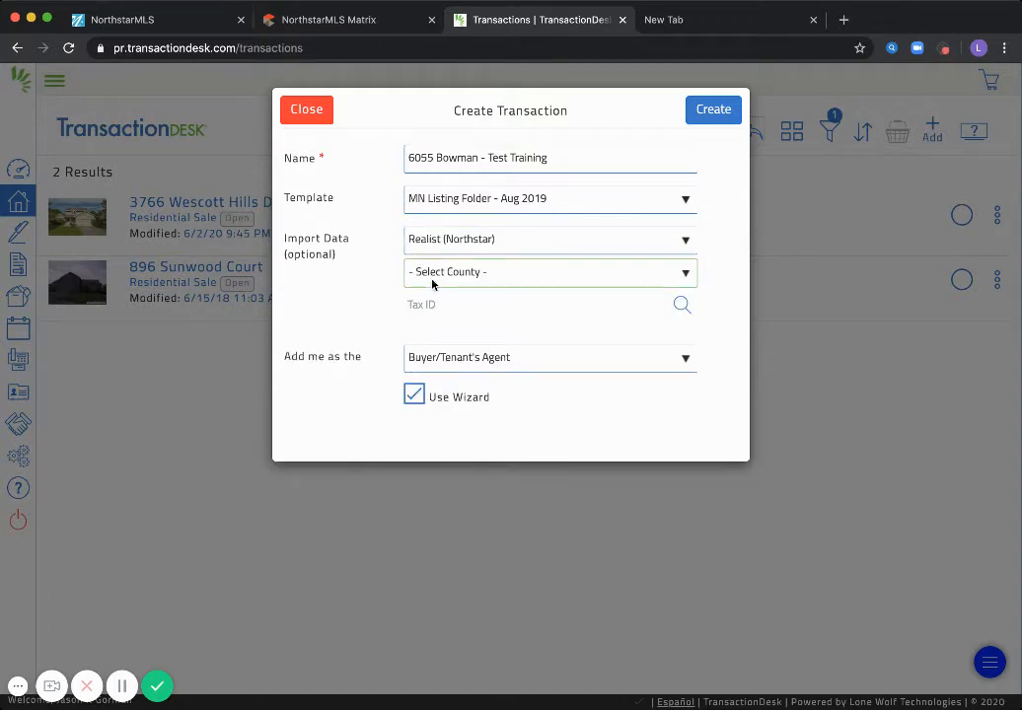
{"action": "left_click", "coordinate": [459, 561]}
{"action": "left_click", "coordinate": [450, 311]}
{"action": "key", "text": "super+v"}
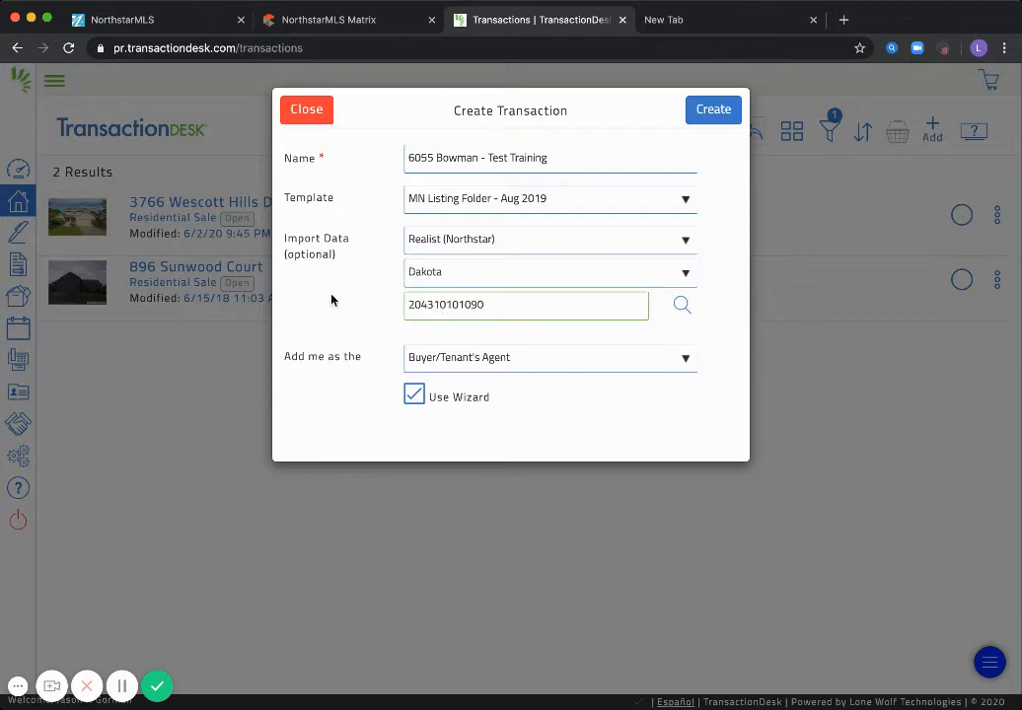
Assign yourself as Seller/Landlord's Agent and create the transaction
{"action": "left_click", "coordinate": [440, 360]}
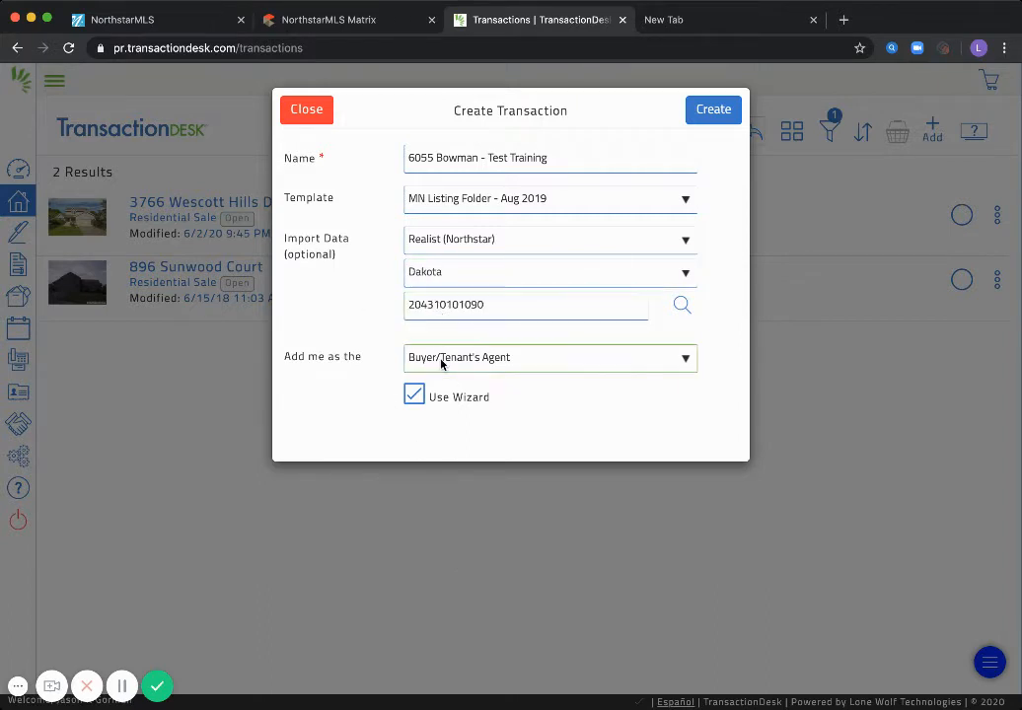
{"action": "left_click", "coordinate": [440, 342]}
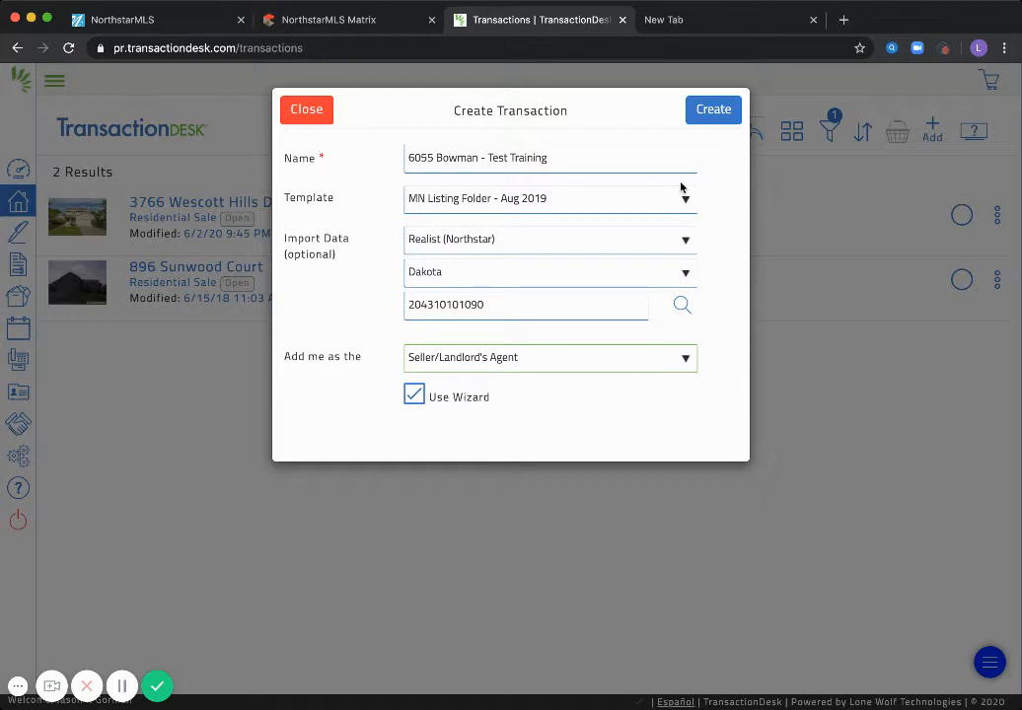
{"action": "left_click", "coordinate": [713, 110]}
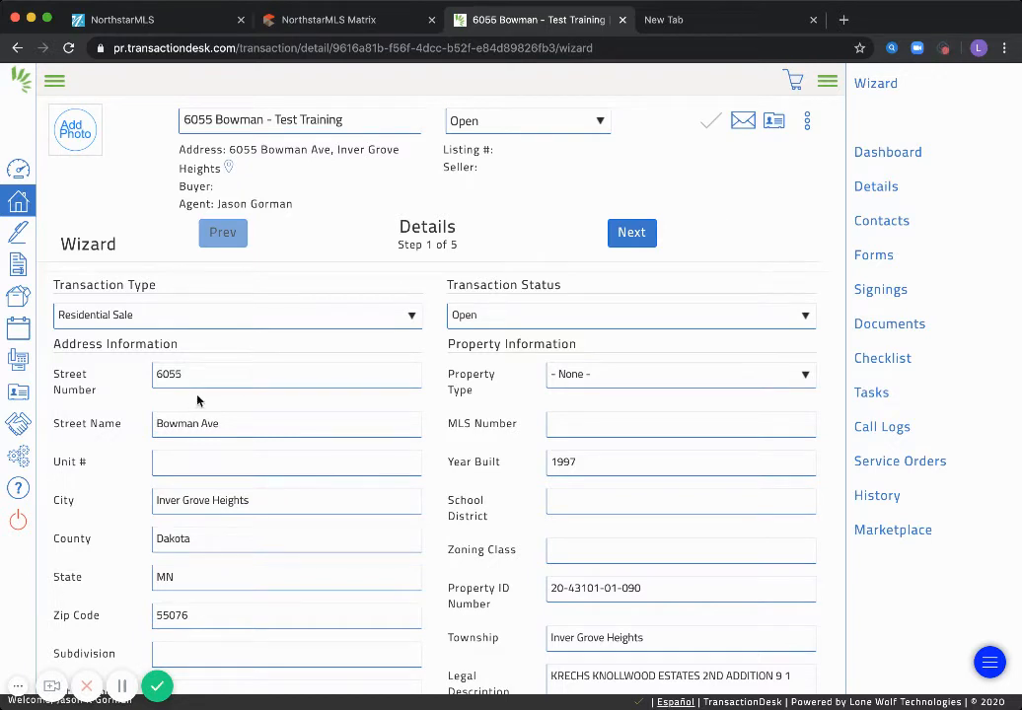
Set the property type to Residential/Personal and the school district to 831
{"action": "scroll", "coordinate": [119, 399], "scroll_direction": "down", "scroll_amount": 1}
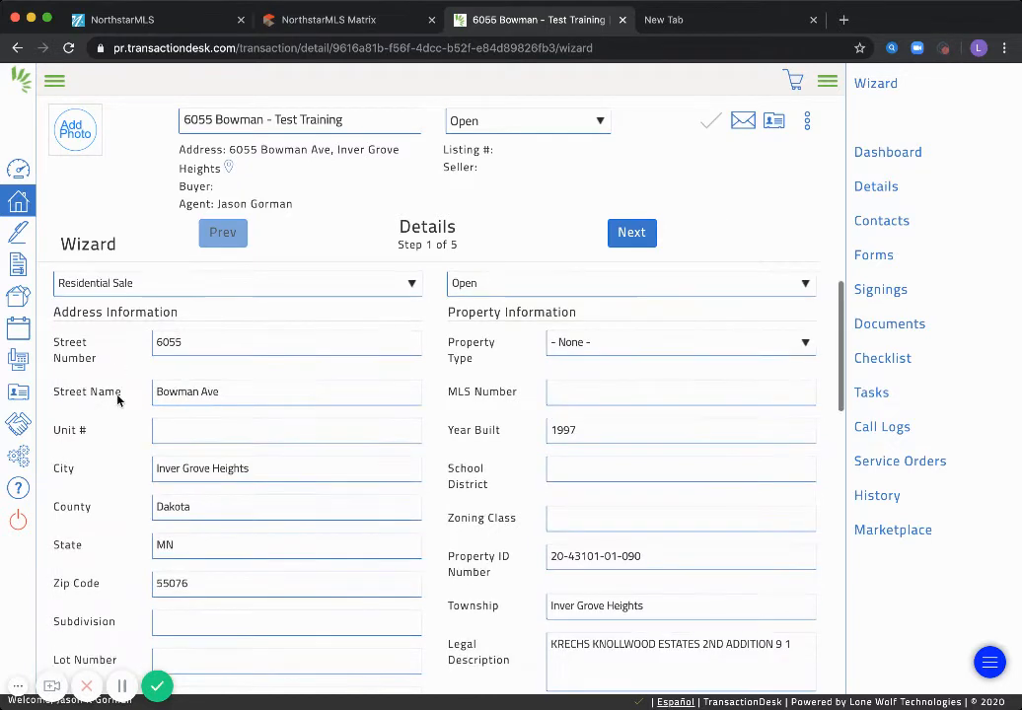
{"action": "scroll", "coordinate": [365, 507], "scroll_direction": "down", "scroll_amount": 1}
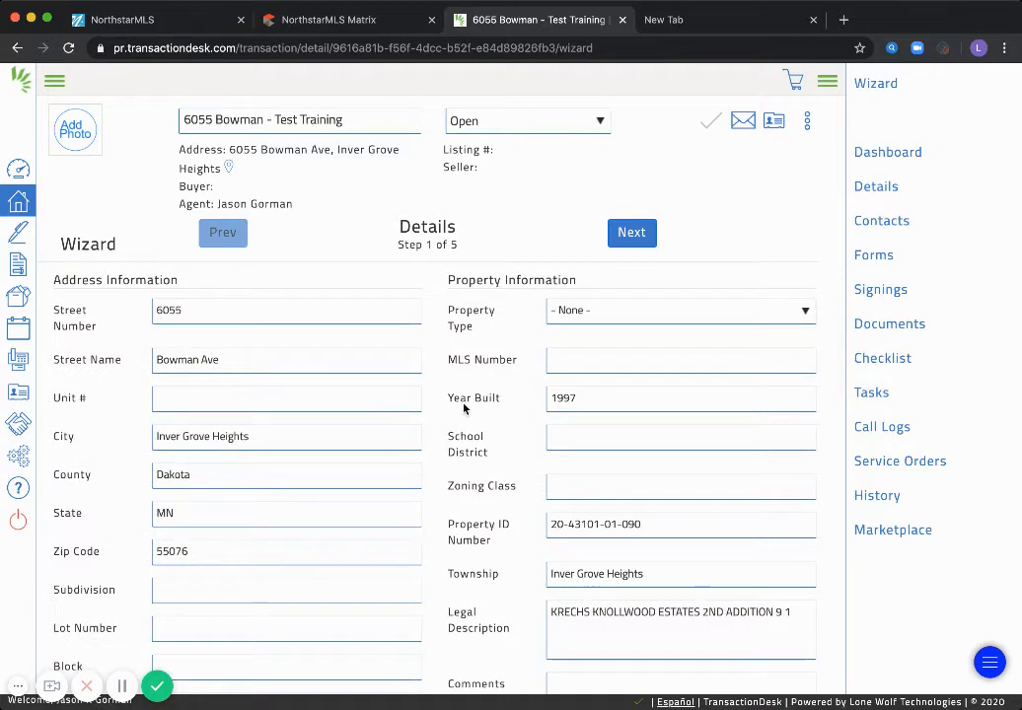
{"action": "left_click", "coordinate": [584, 378]}
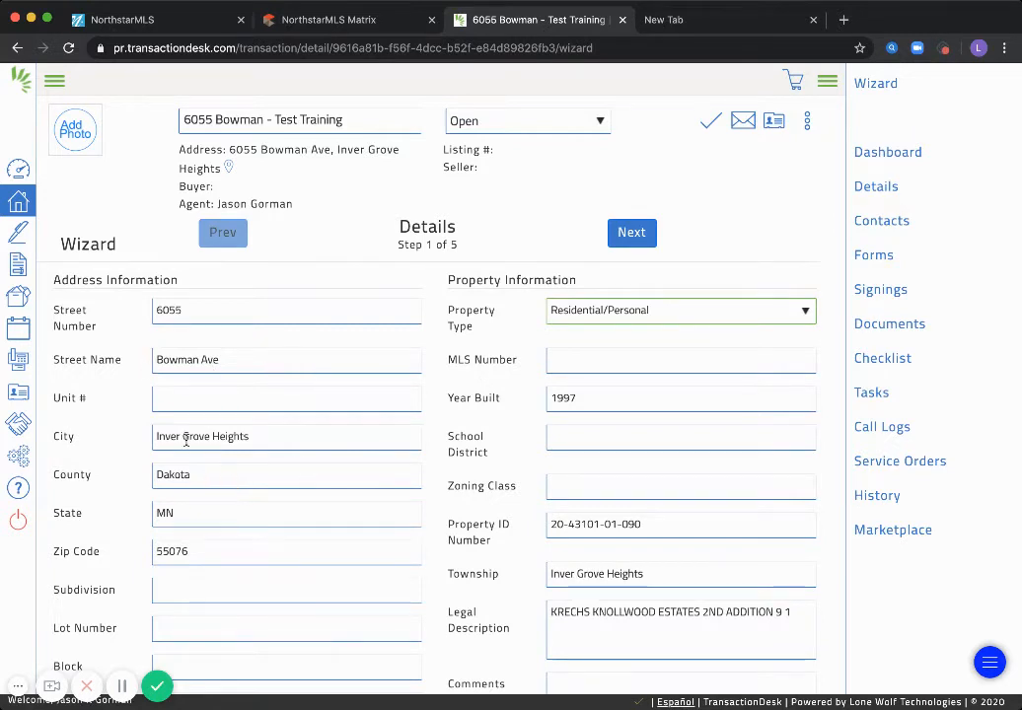
{"action": "left_click", "coordinate": [548, 480]}
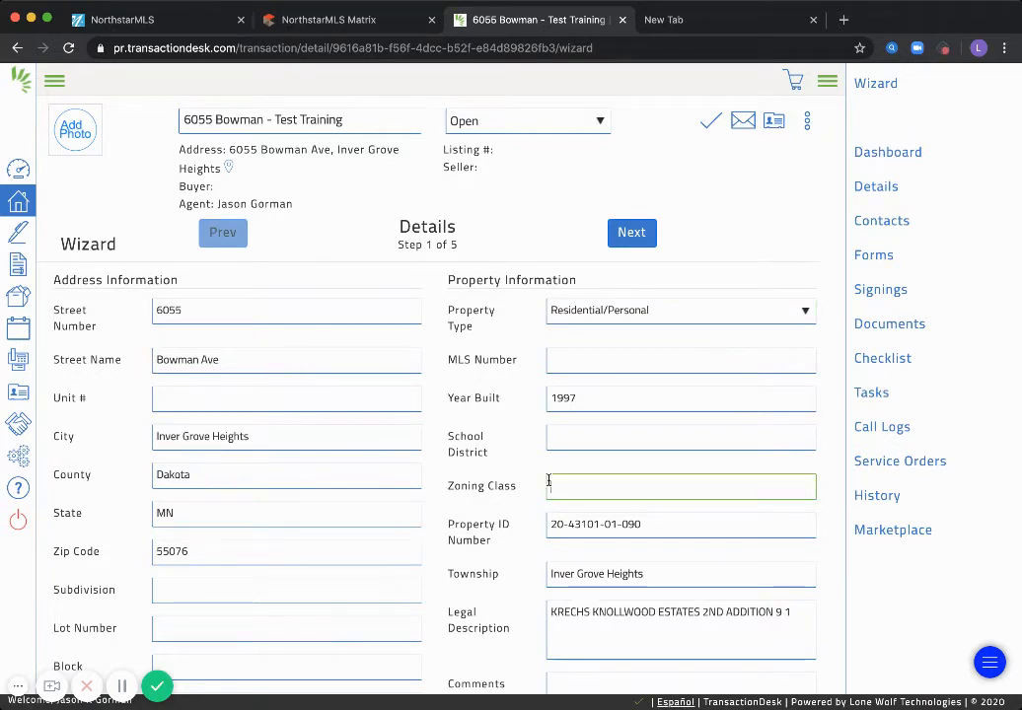
{"action": "left_click", "coordinate": [489, 498]}
{"action": "scroll", "coordinate": [491, 496], "scroll_direction": "down", "scroll_amount": 1}
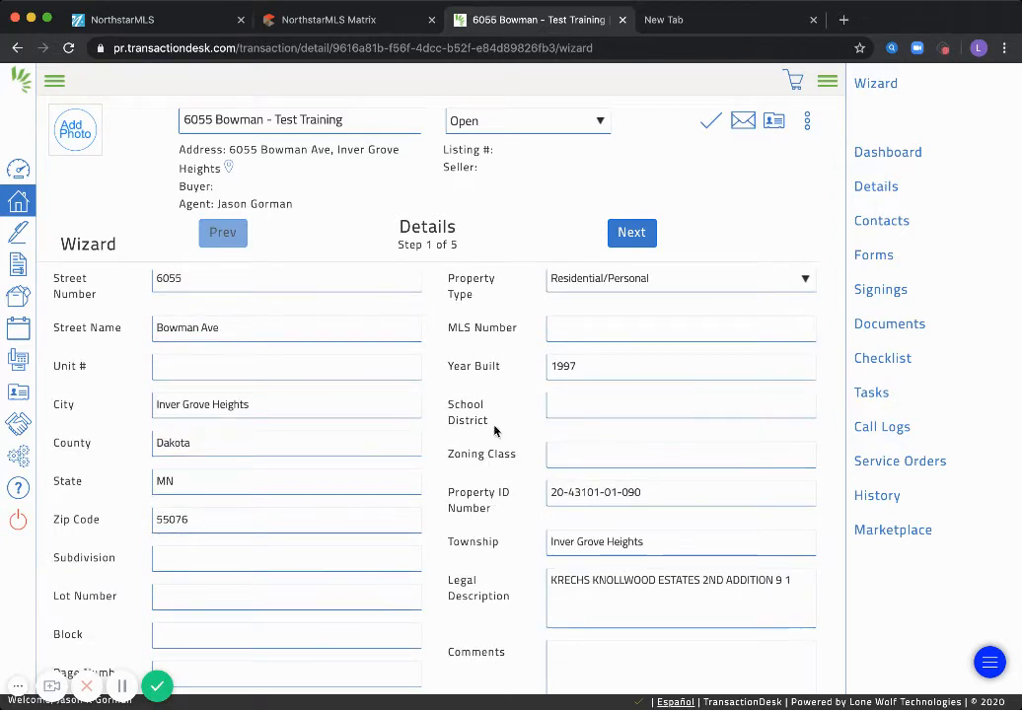
{"action": "left_click", "coordinate": [575, 403]}
{"action": "type", "text": "831"}
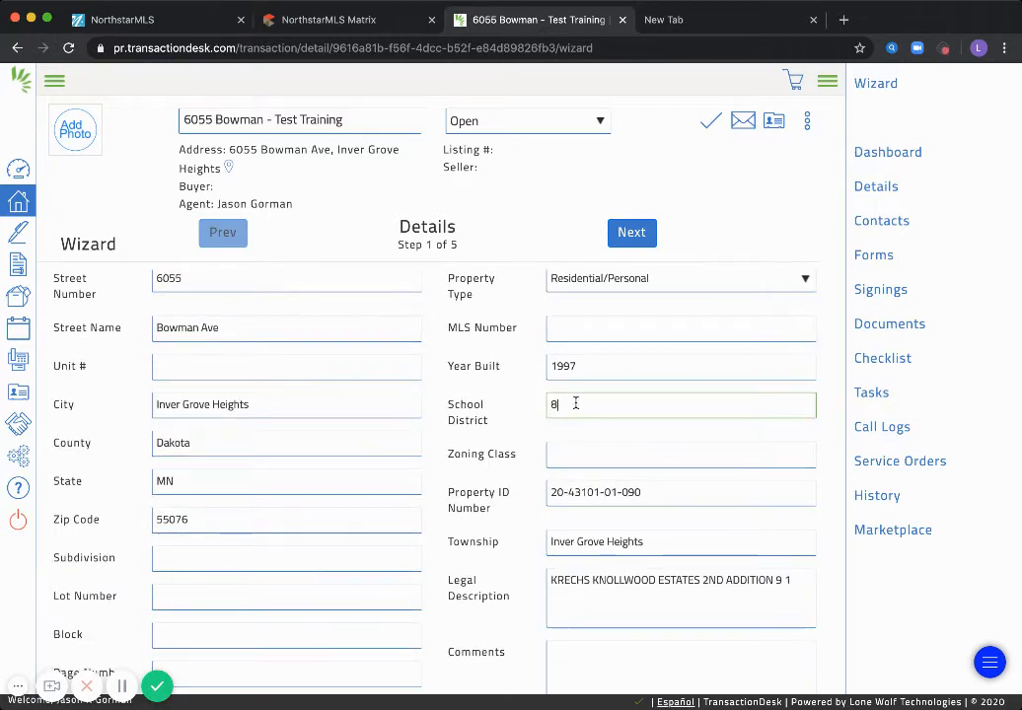
{"action": "left_click", "coordinate": [528, 455]}
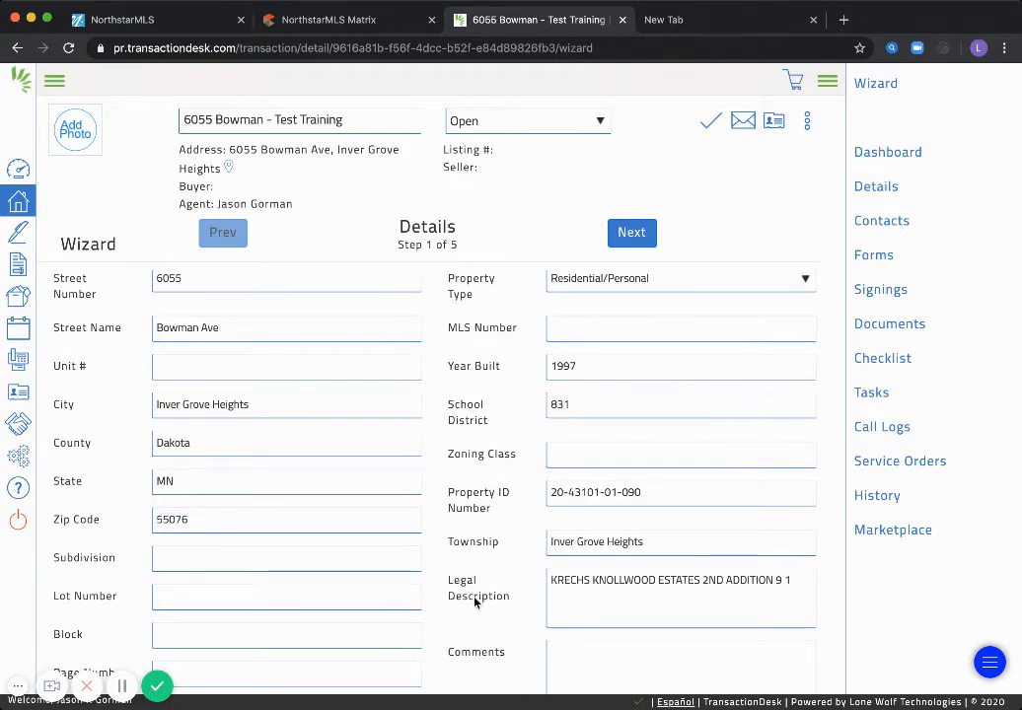
Enter a List Price of 400000 and continue to the Transaction Dates step
{"action": "scroll", "coordinate": [477, 600], "scroll_direction": "down", "scroll_amount": 3}
{"action": "scroll", "coordinate": [475, 603], "scroll_direction": "down", "scroll_amount": 4}
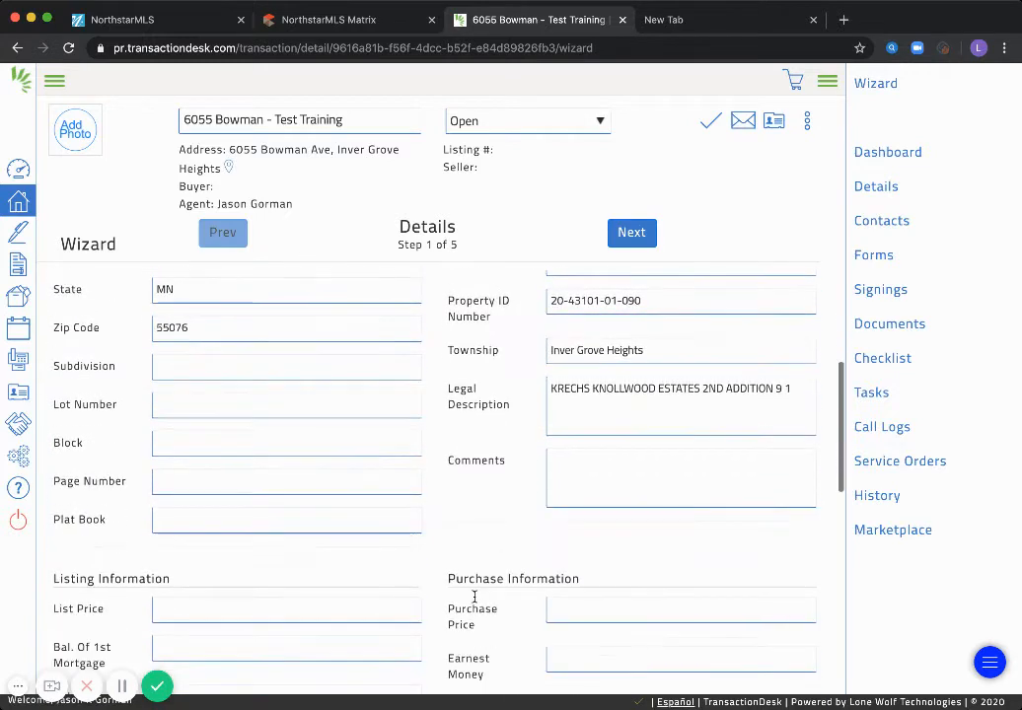
{"action": "scroll", "coordinate": [474, 602], "scroll_direction": "down", "scroll_amount": 1}
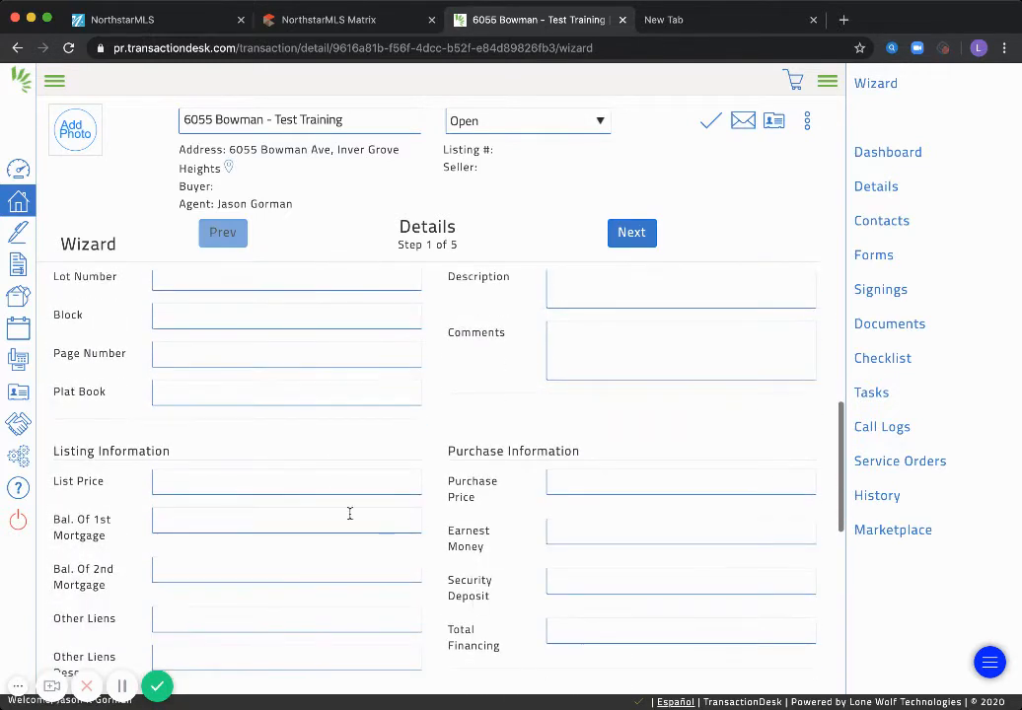
{"action": "left_click", "coordinate": [174, 490]}
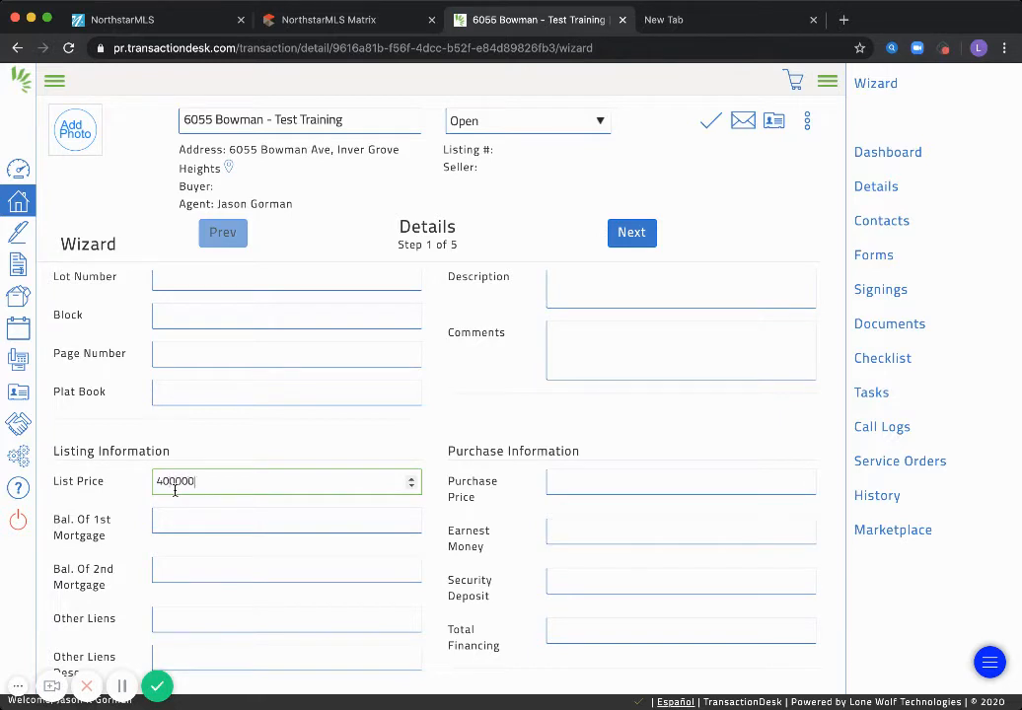
{"action": "type", "text": "400000"}
{"action": "left_click", "coordinate": [64, 463]}
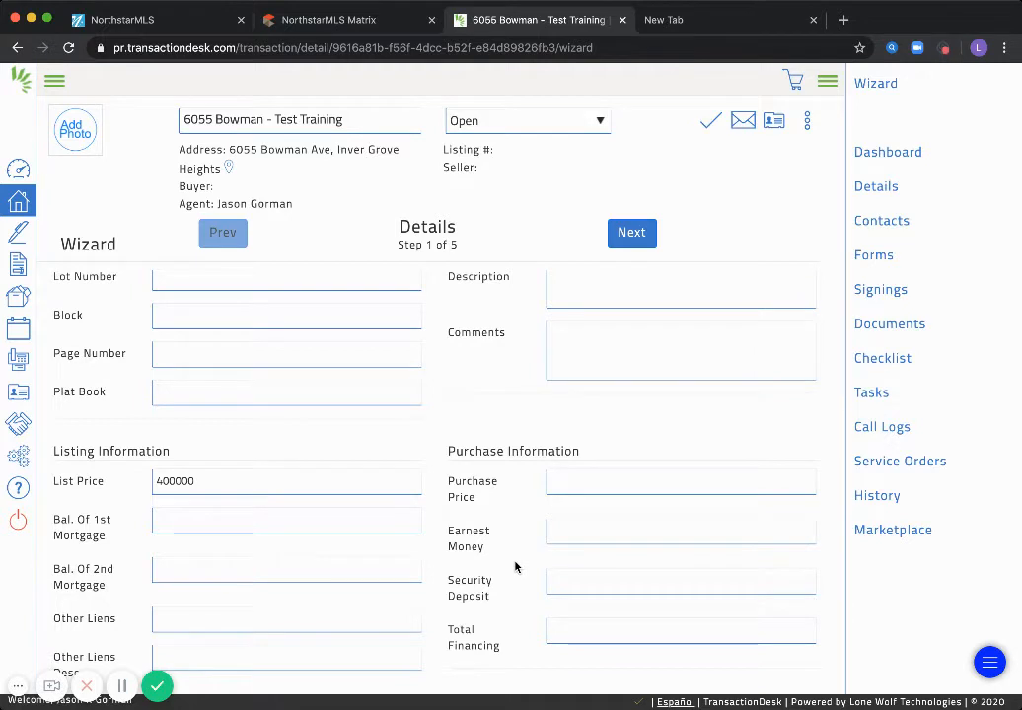
{"action": "scroll", "coordinate": [514, 566], "scroll_direction": "down", "scroll_amount": 3}
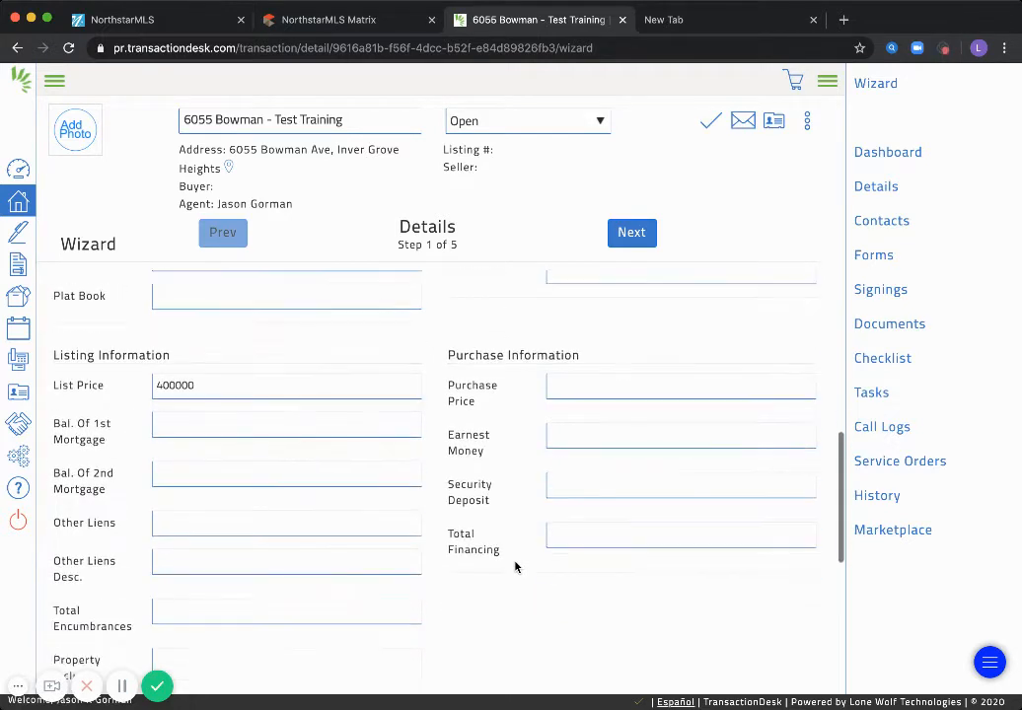
{"action": "scroll", "coordinate": [515, 566], "scroll_direction": "down", "scroll_amount": 6}
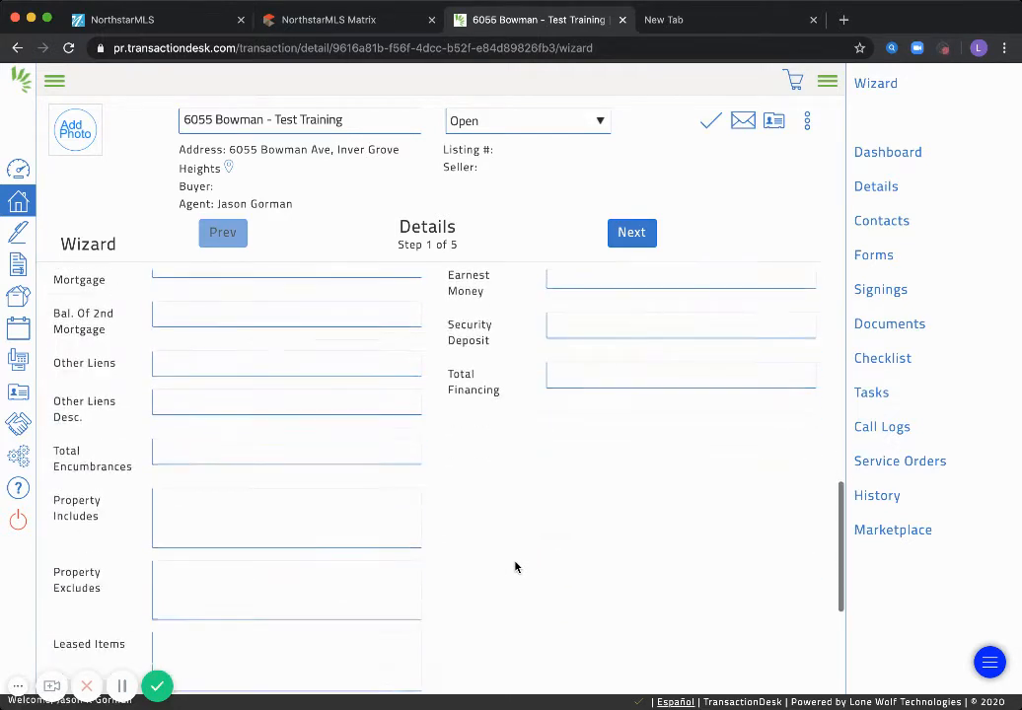
{"action": "scroll", "coordinate": [515, 566], "scroll_direction": "down", "scroll_amount": 3}
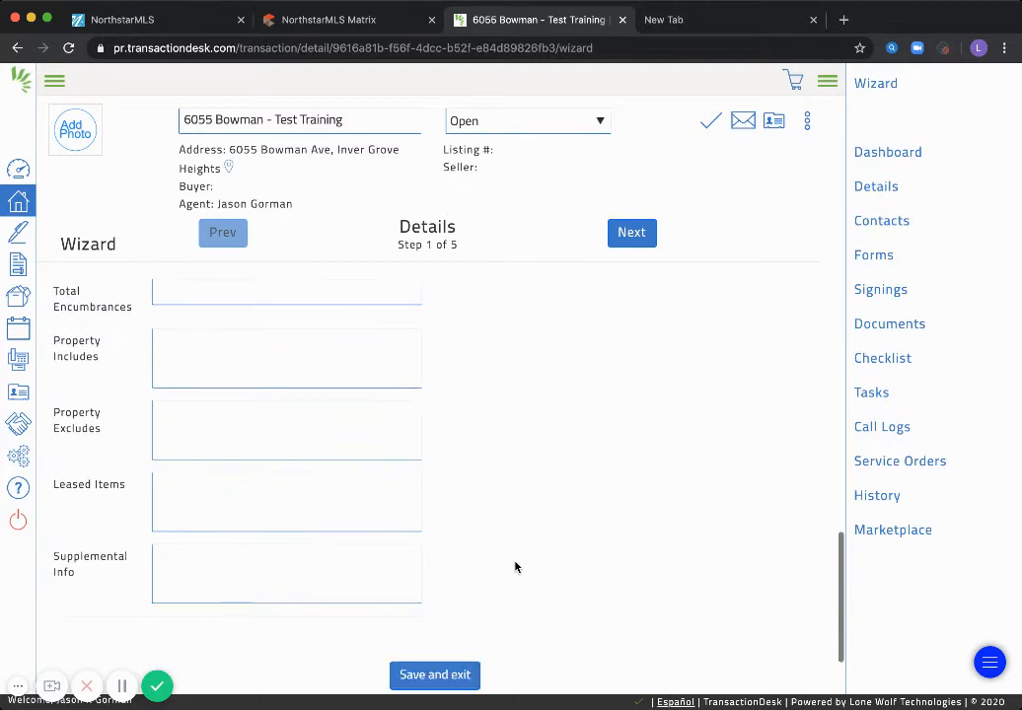
{"action": "scroll", "coordinate": [515, 566], "scroll_direction": "up", "scroll_amount": 8}
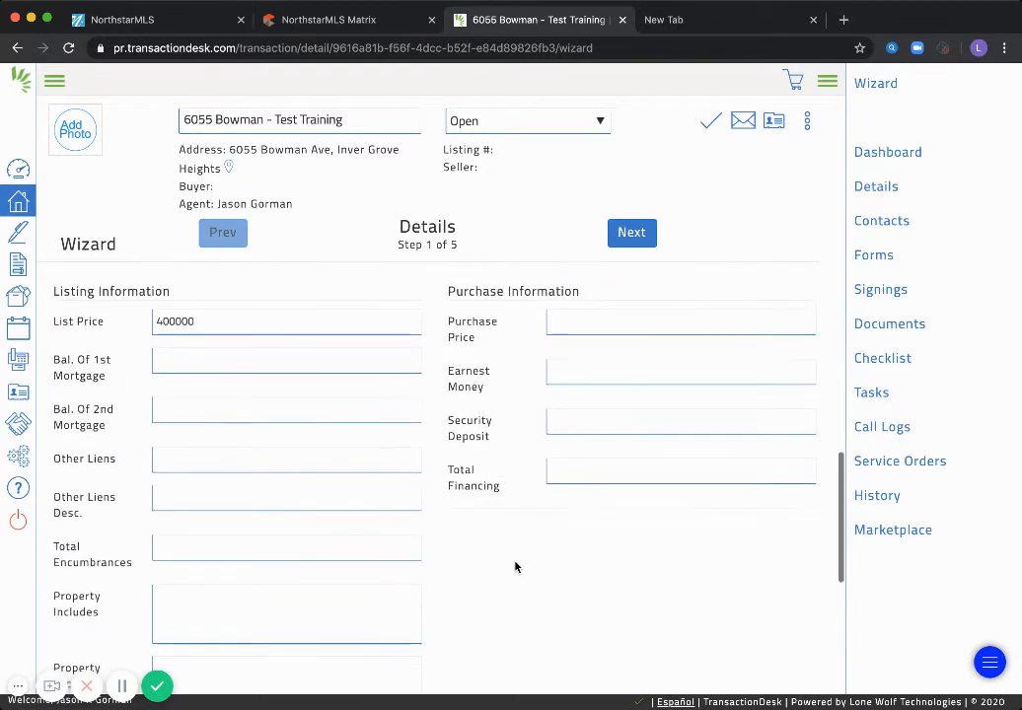
{"action": "scroll", "coordinate": [515, 566], "scroll_direction": "up", "scroll_amount": 2}
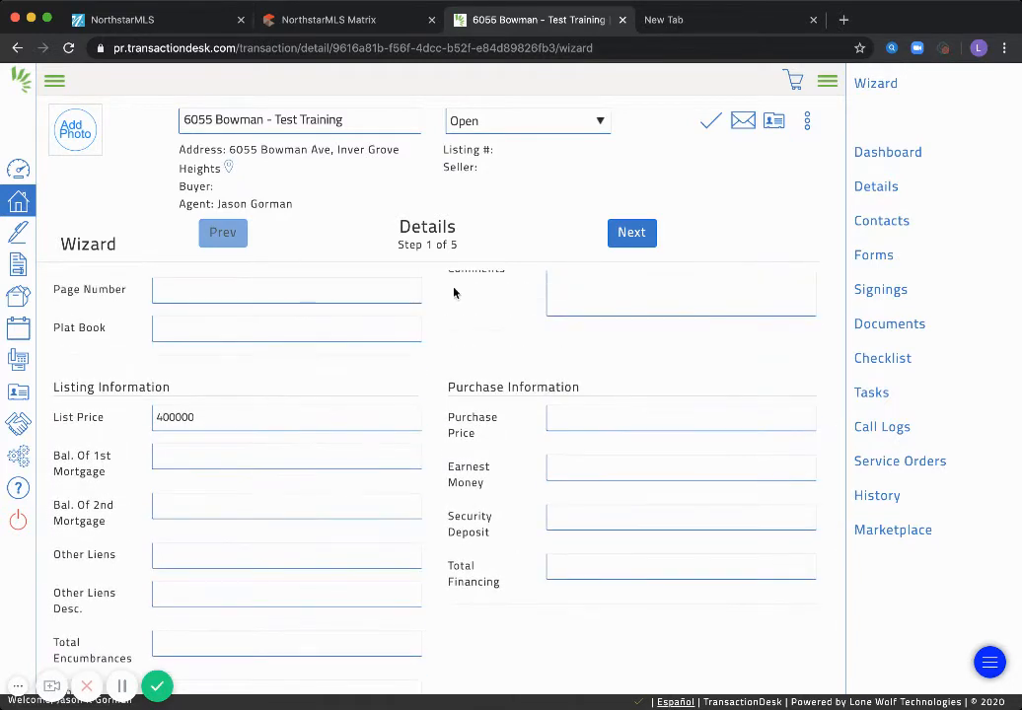
{"action": "left_click", "coordinate": [627, 234]}
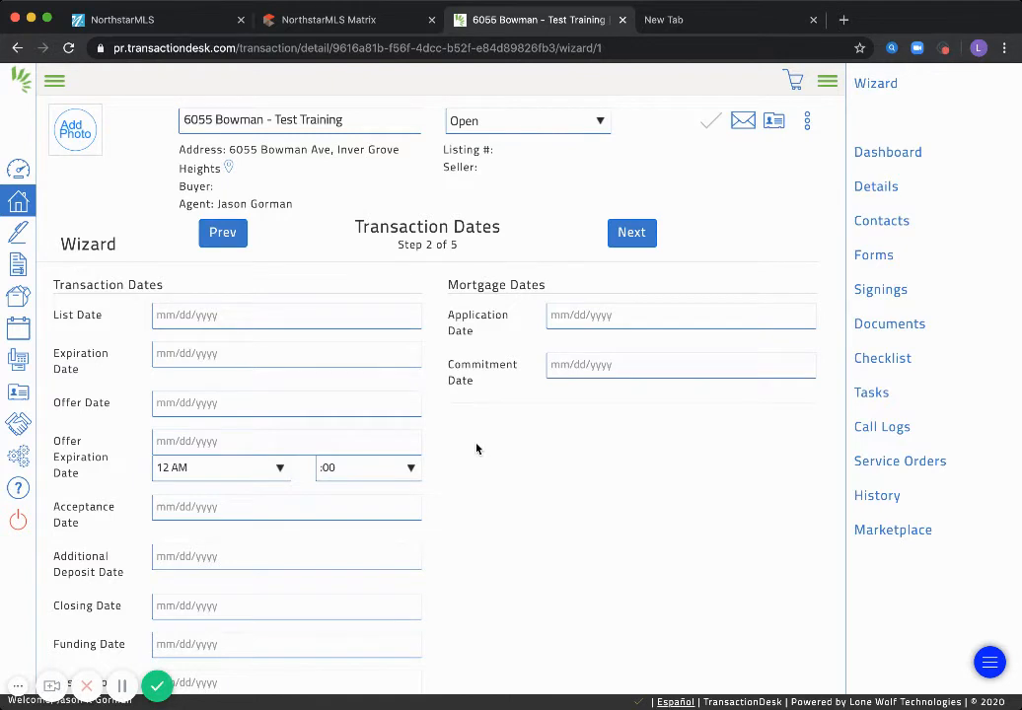
Set the List Date to 06/04/2020 and an initial Expiration Date of 11/15/2020
{"action": "left_click", "coordinate": [186, 317]}
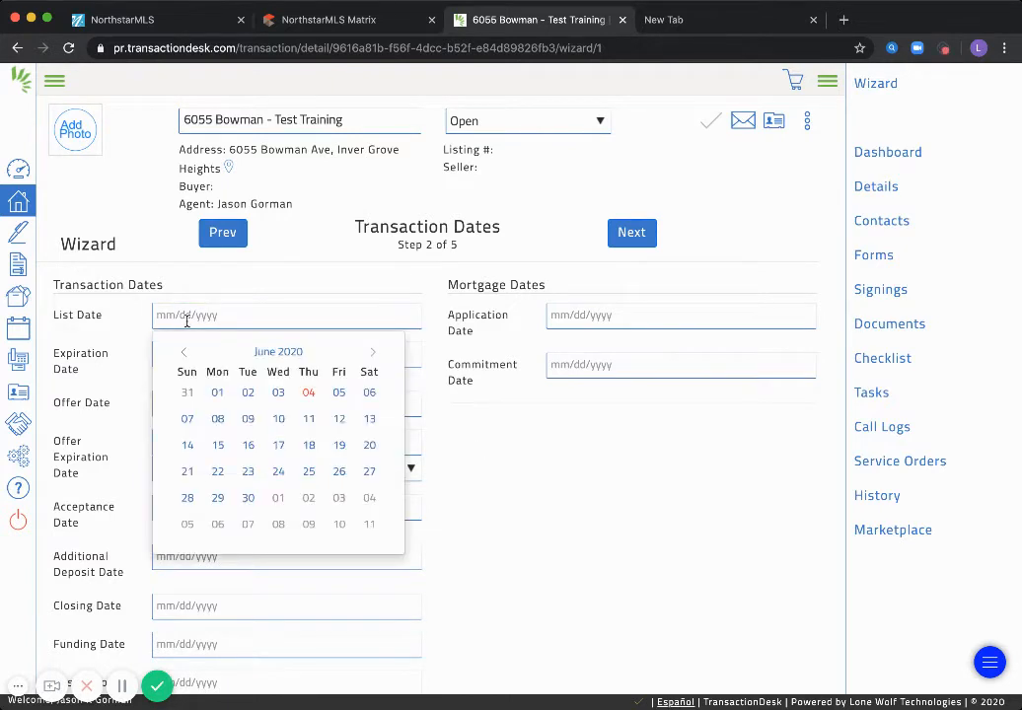
{"action": "left_click", "coordinate": [309, 393]}
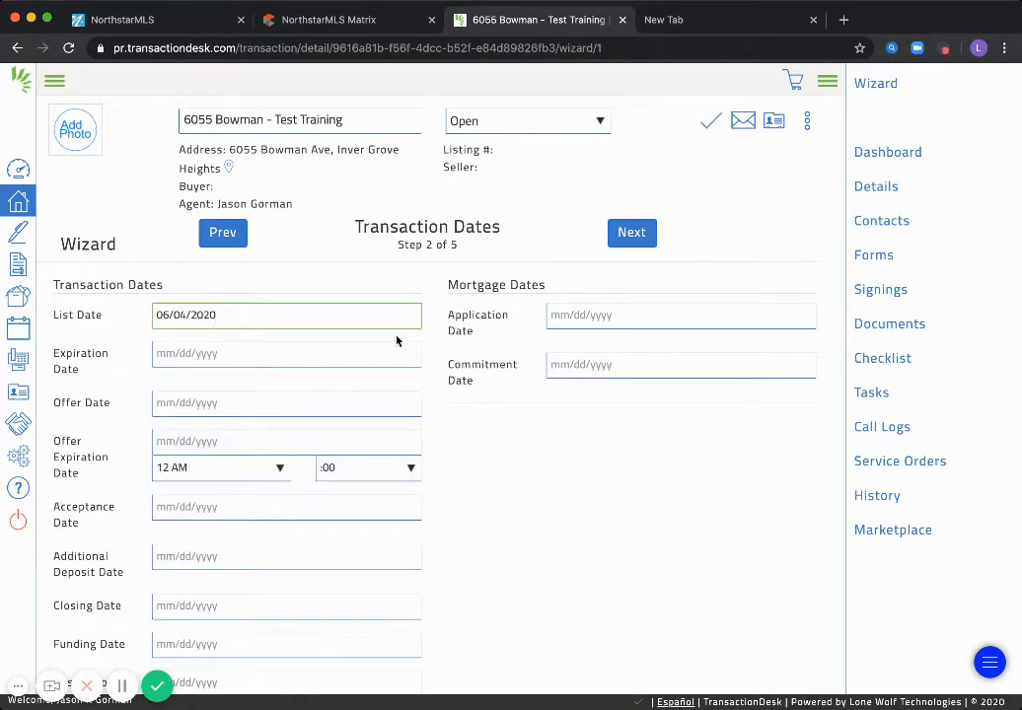
{"action": "left_click", "coordinate": [189, 355]}
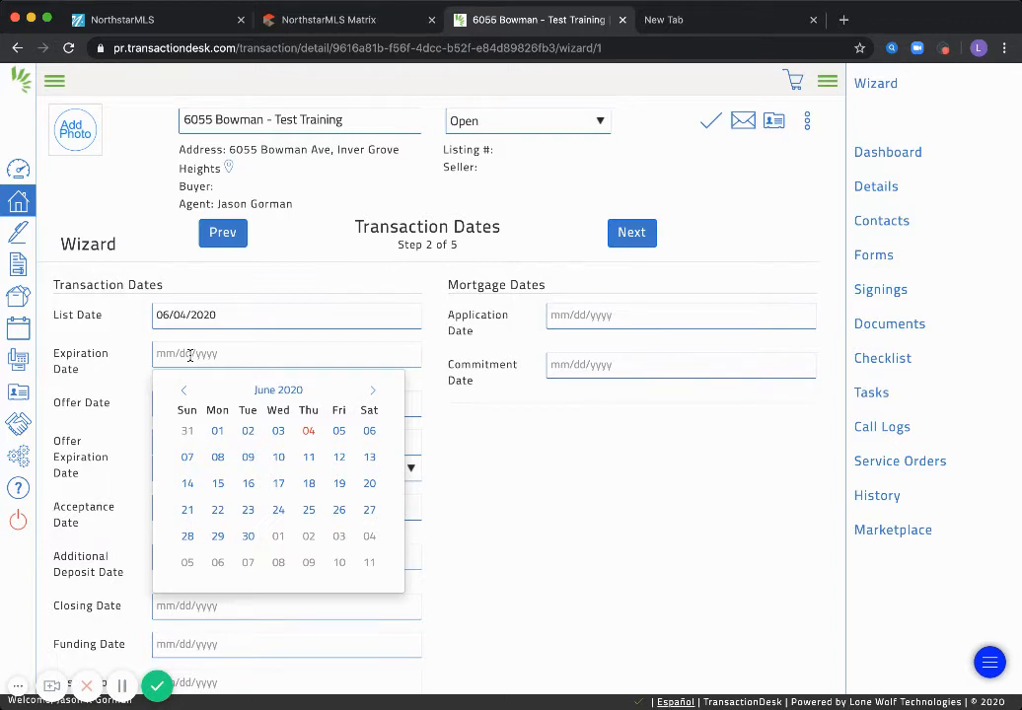
{"action": "left_click", "coordinate": [371, 394]}
{"action": "left_click", "coordinate": [371, 393]}
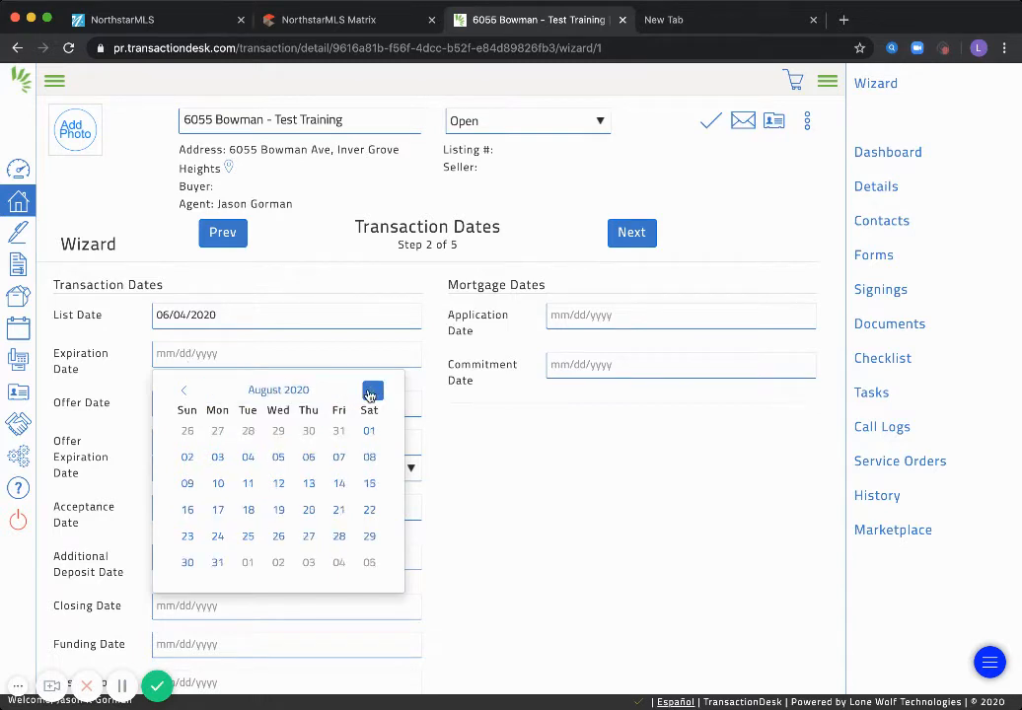
{"action": "triple_click", "coordinate": [371, 393]}
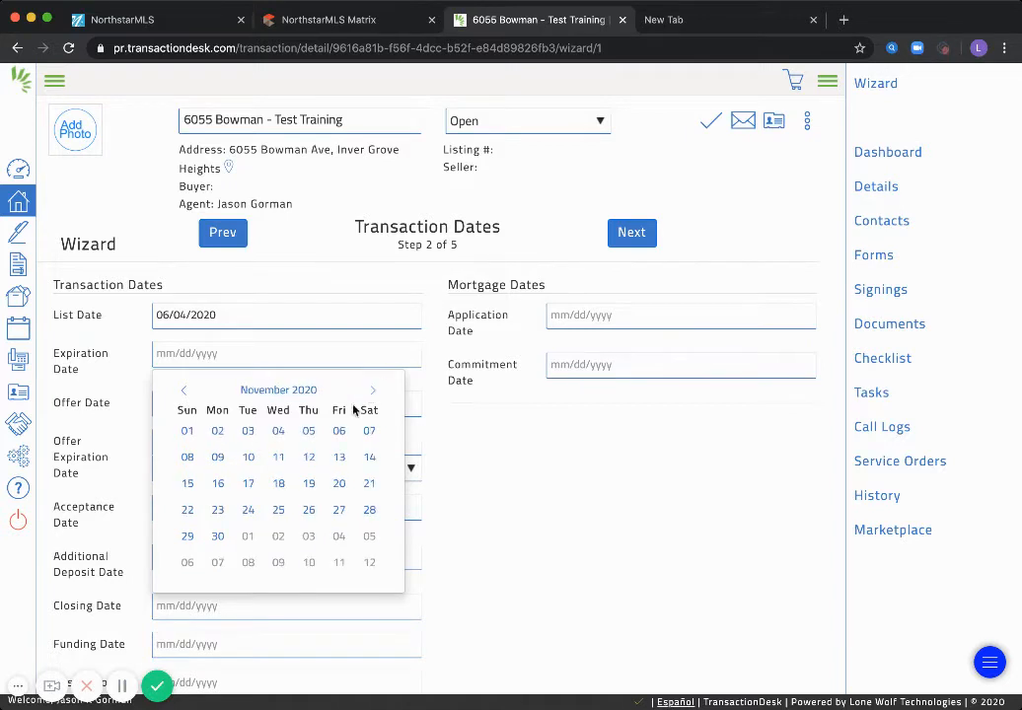
{"action": "left_click", "coordinate": [189, 484]}
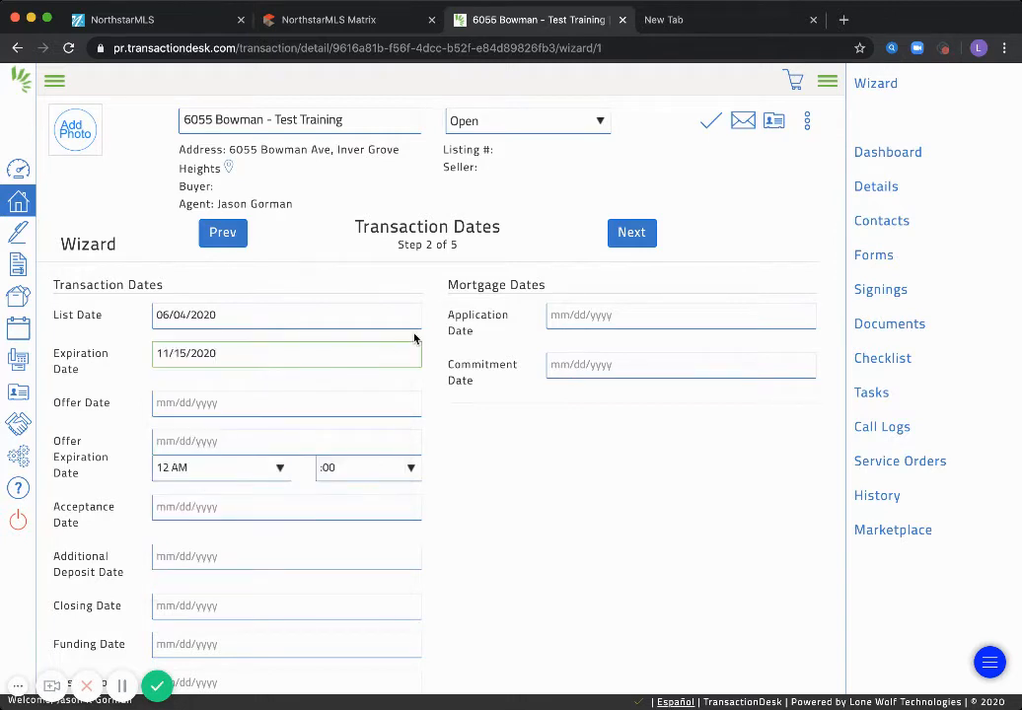
Correct the Expiration Date to 12/15/2020 and advance to the Contacts step
{"action": "left_click", "coordinate": [232, 358]}
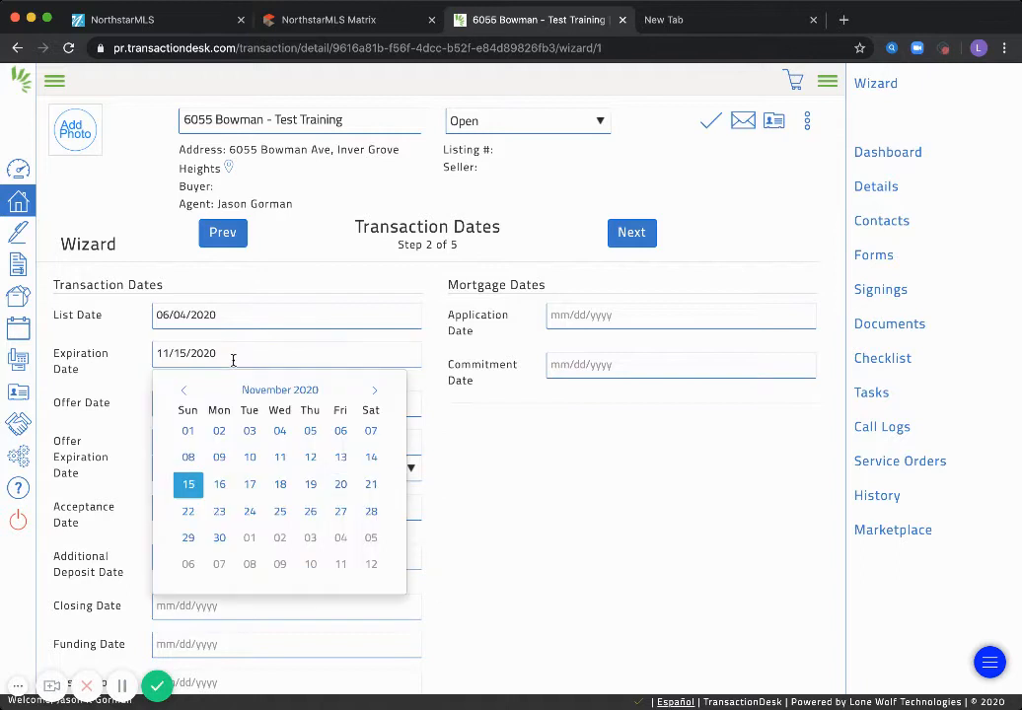
{"action": "left_click", "coordinate": [372, 392]}
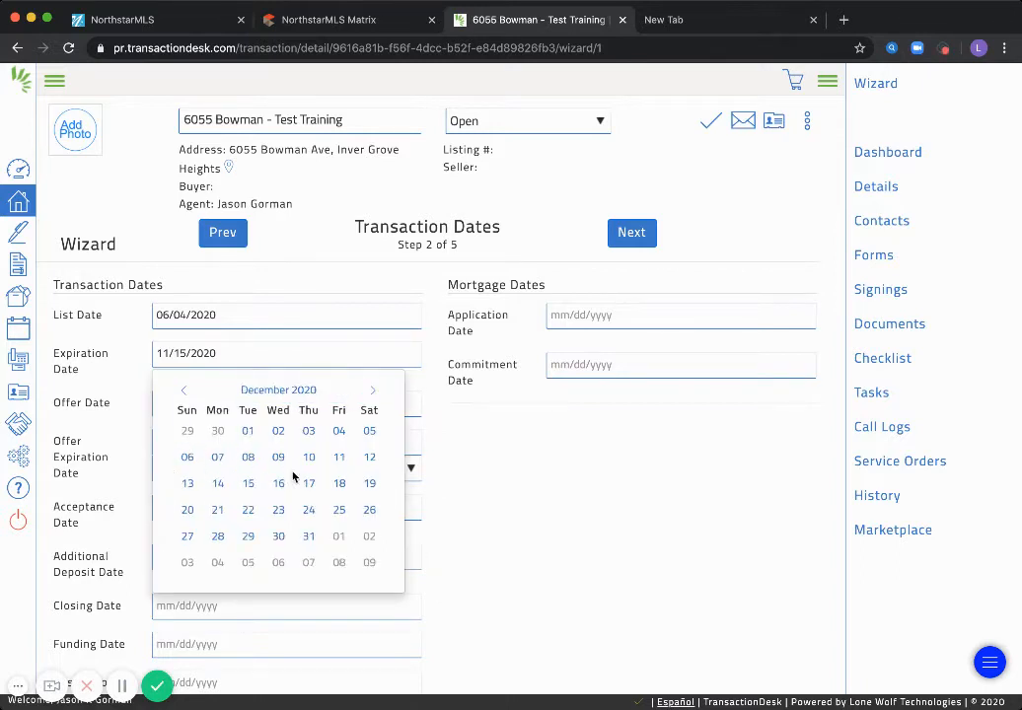
{"action": "left_click", "coordinate": [248, 483]}
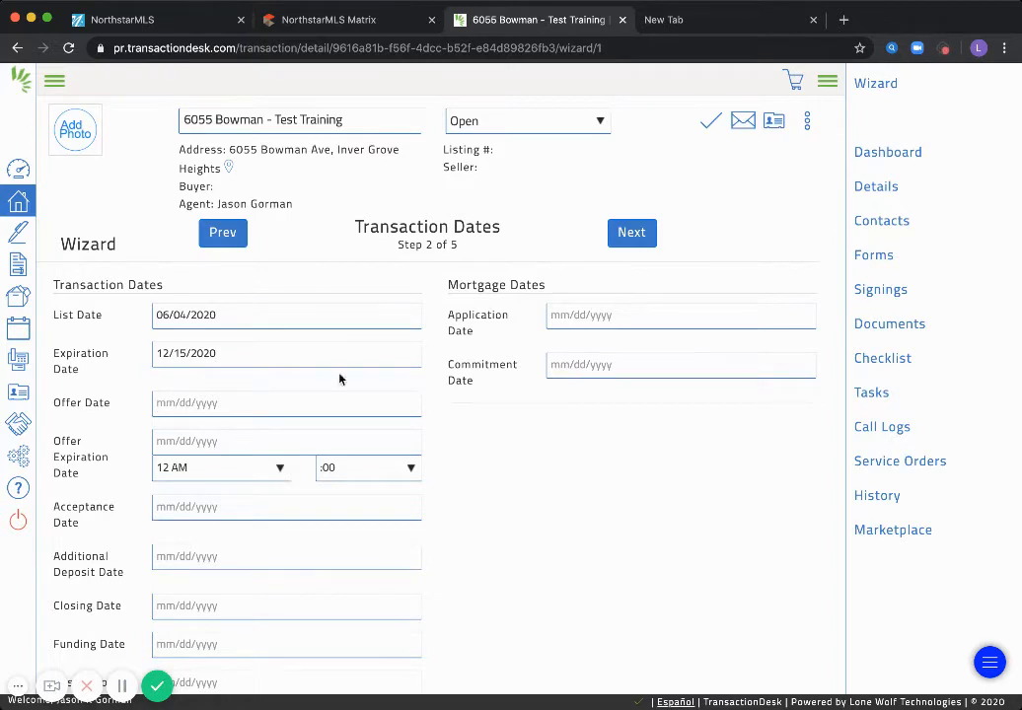
{"action": "scroll", "coordinate": [251, 522], "scroll_direction": "down", "scroll_amount": 1}
{"action": "scroll", "coordinate": [483, 512], "scroll_direction": "down", "scroll_amount": 2}
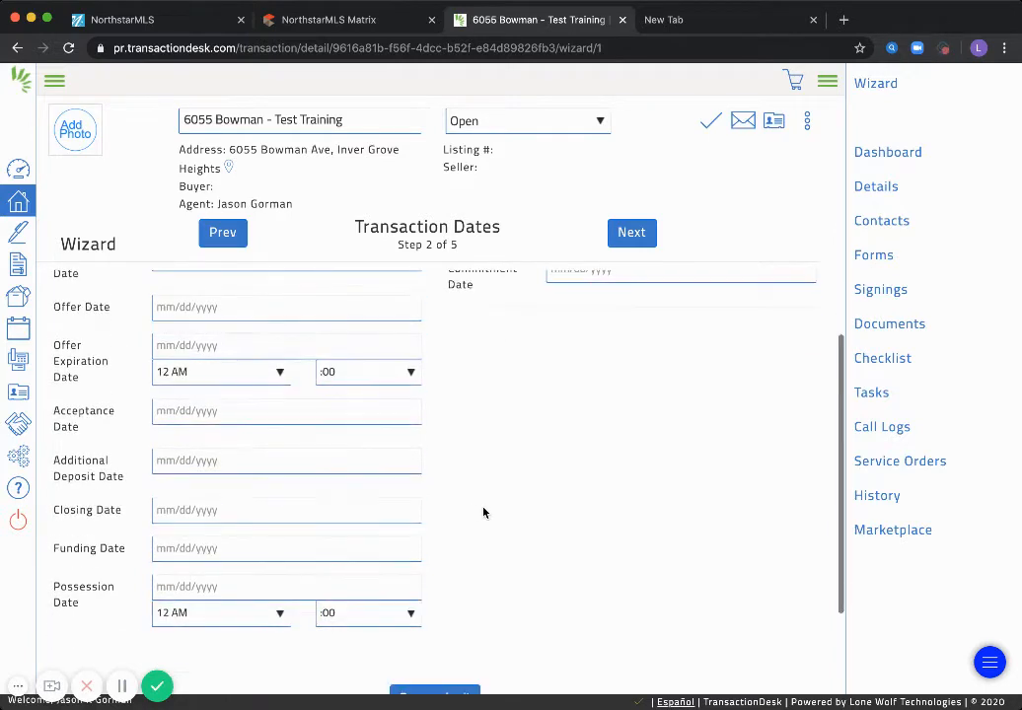
{"action": "scroll", "coordinate": [484, 512], "scroll_direction": "down", "scroll_amount": 2}
{"action": "scroll", "coordinate": [483, 508], "scroll_direction": "up", "scroll_amount": 3}
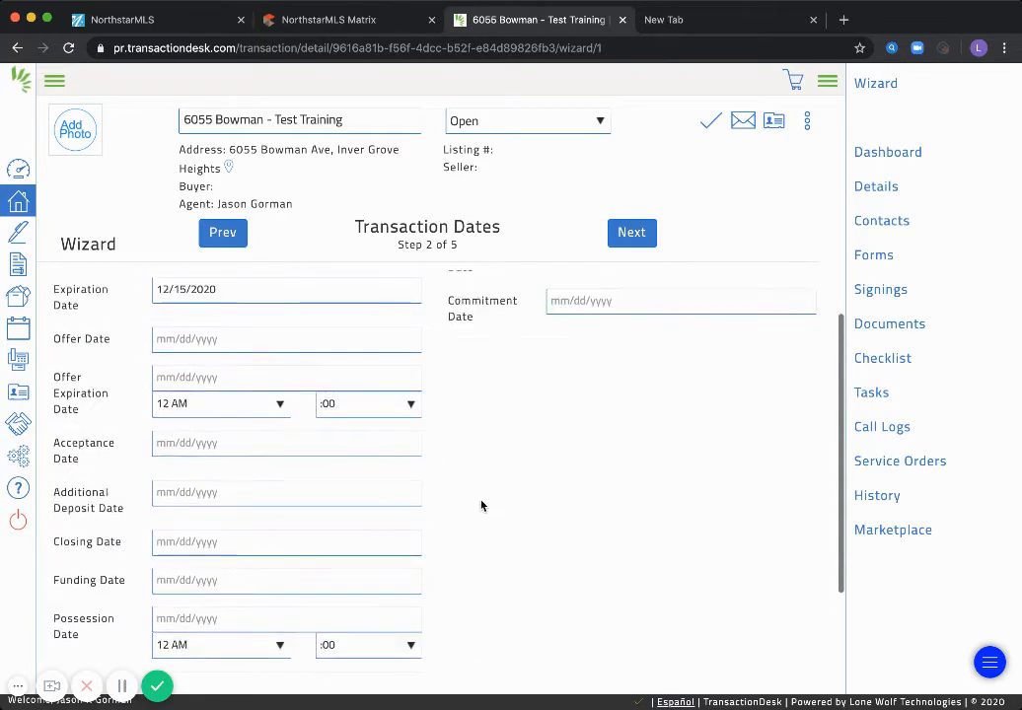
{"action": "scroll", "coordinate": [481, 506], "scroll_direction": "up", "scroll_amount": 1}
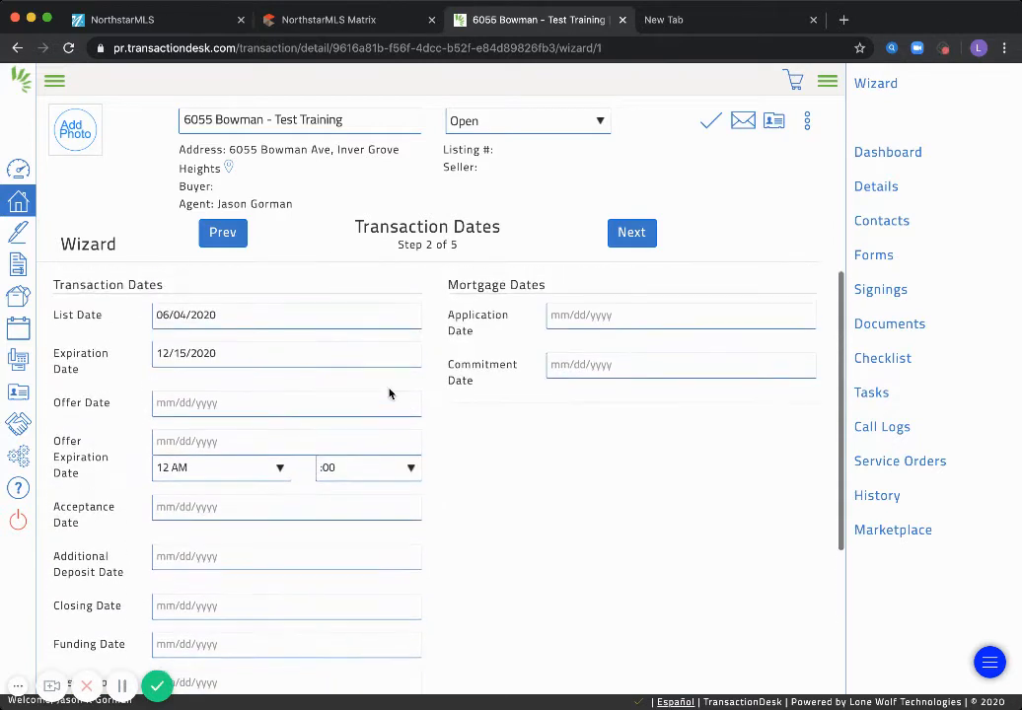
{"action": "left_click", "coordinate": [623, 239]}
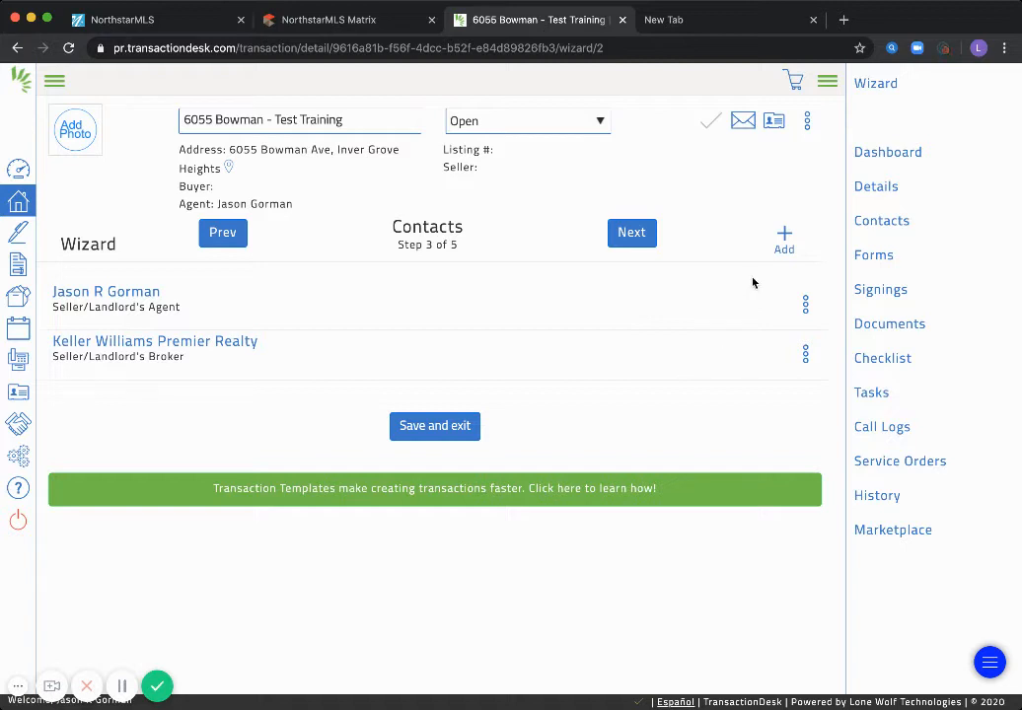
Open the + Add menu for adding a transaction contact
{"action": "left_click", "coordinate": [785, 239]}
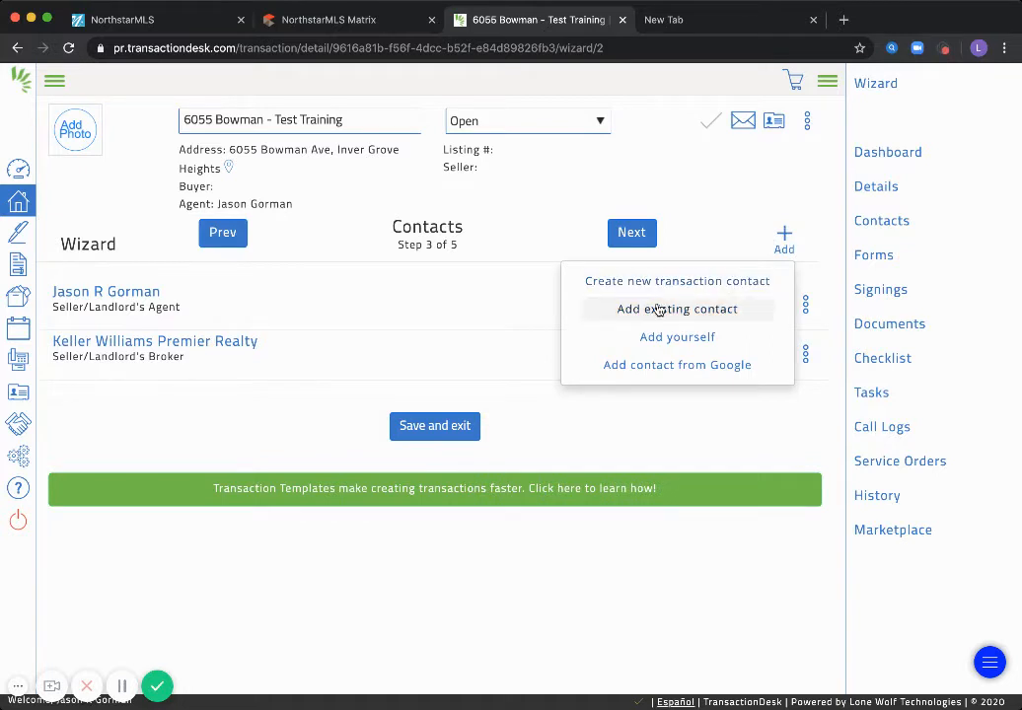
Create a Seller contact and enter the contact's first name, last name and e-mail
{"action": "left_click", "coordinate": [593, 284]}
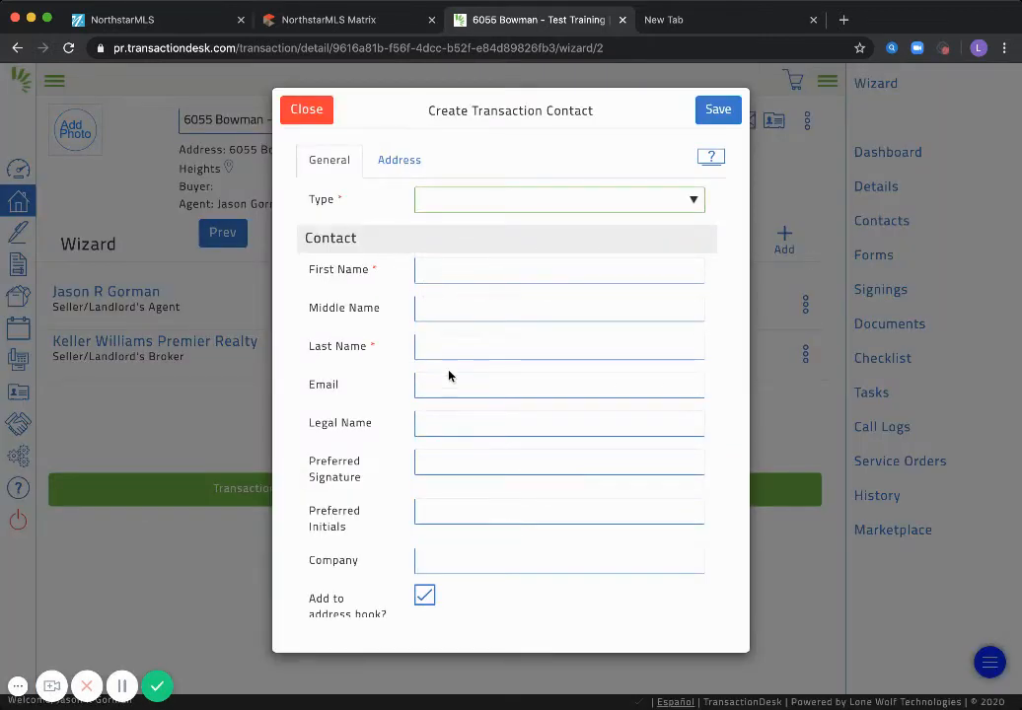
{"action": "key", "text": "s"}
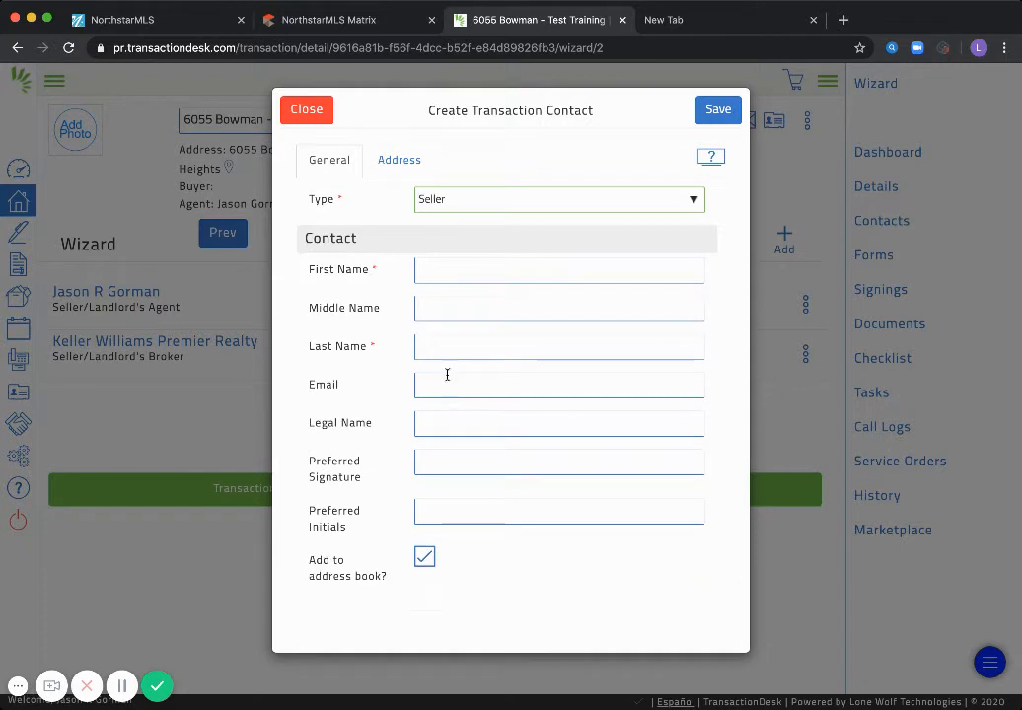
{"action": "left_click", "coordinate": [440, 269]}
{"action": "type", "text": "Test2"}
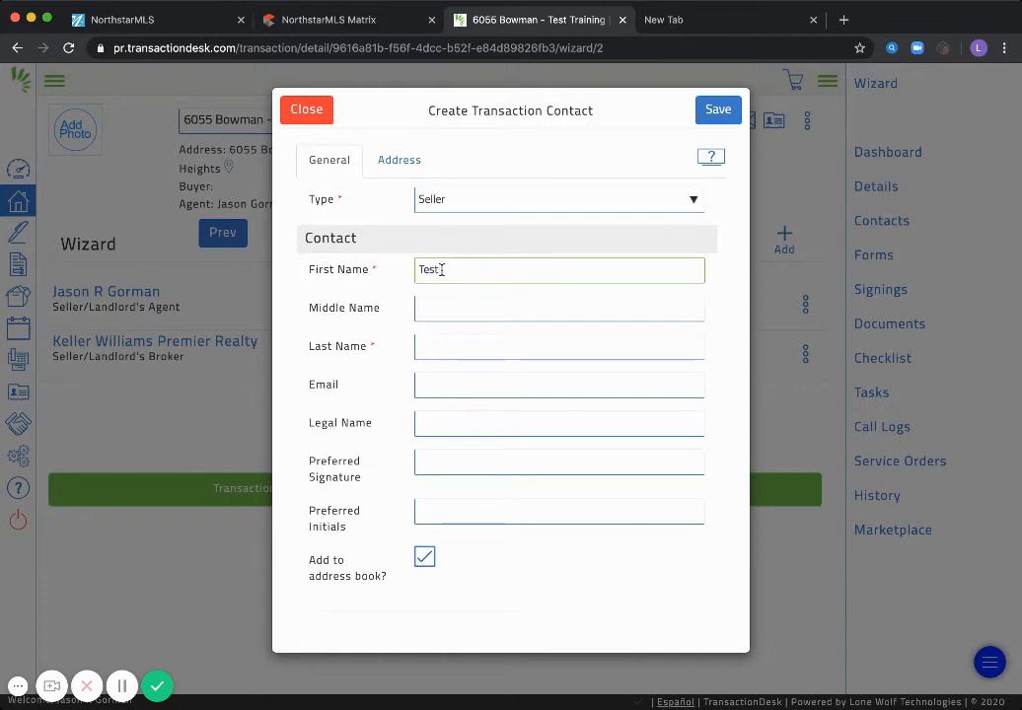
{"action": "key", "text": "Tab"}
{"action": "key", "text": "Tab"}
{"action": "type", "text": "T"}
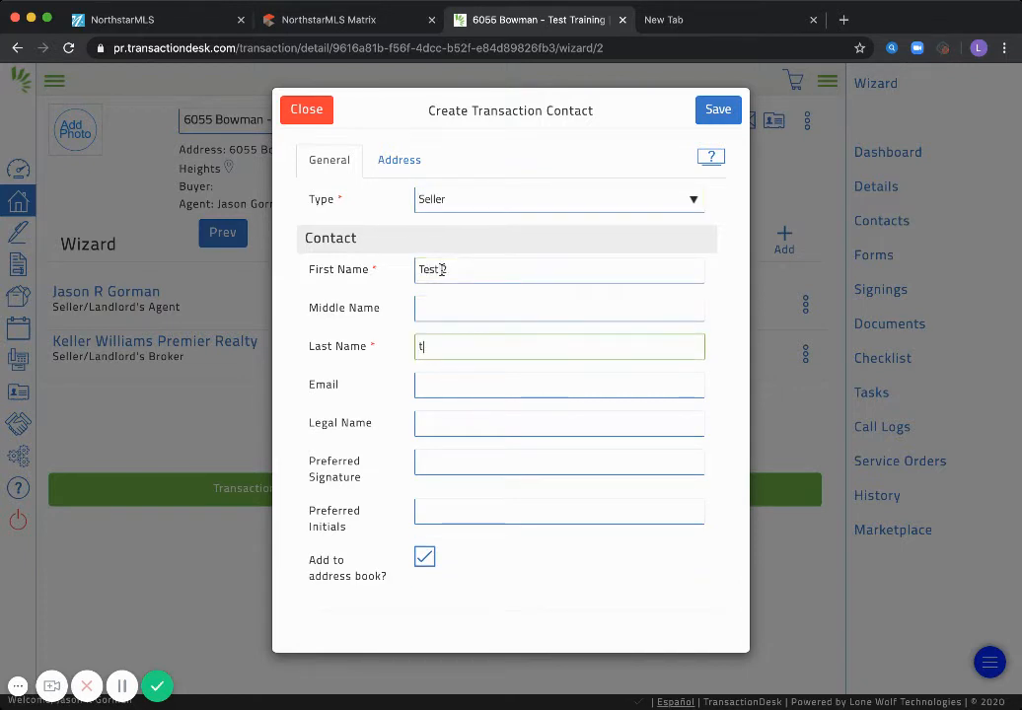
{"action": "type", "text": "est 3"}
{"action": "left_click", "coordinate": [435, 383]}
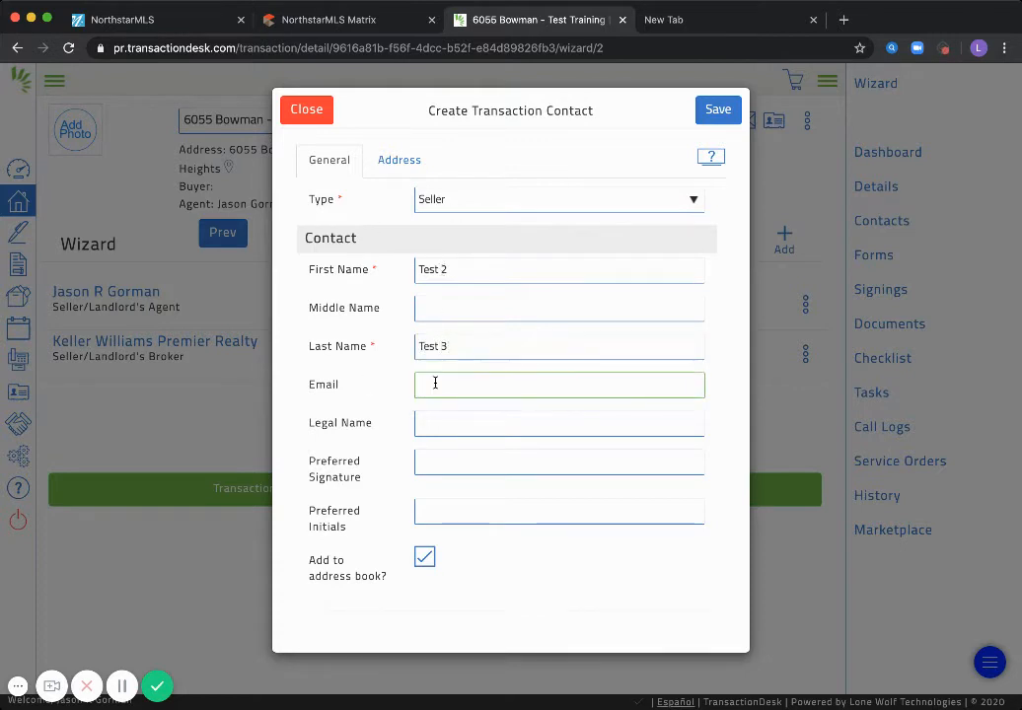
{"action": "type", "text": "test3"}
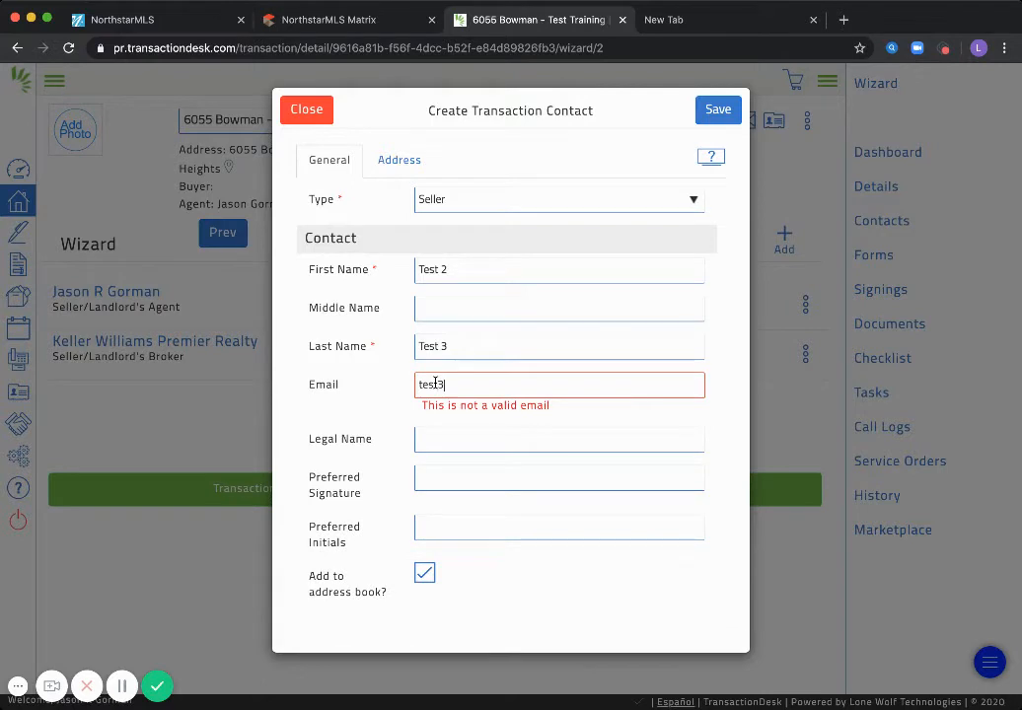
{"action": "type", "text": "@gmail.com"}
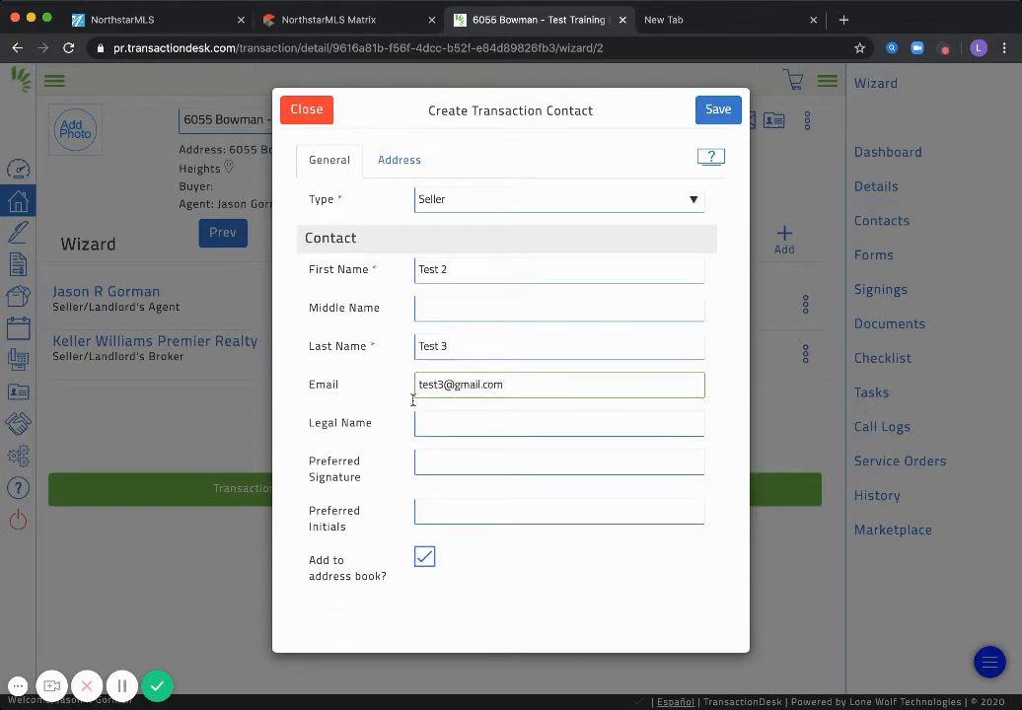
Fill in the seller's legal name, preferred signature and preferred initials
{"action": "left_click", "coordinate": [418, 421]}
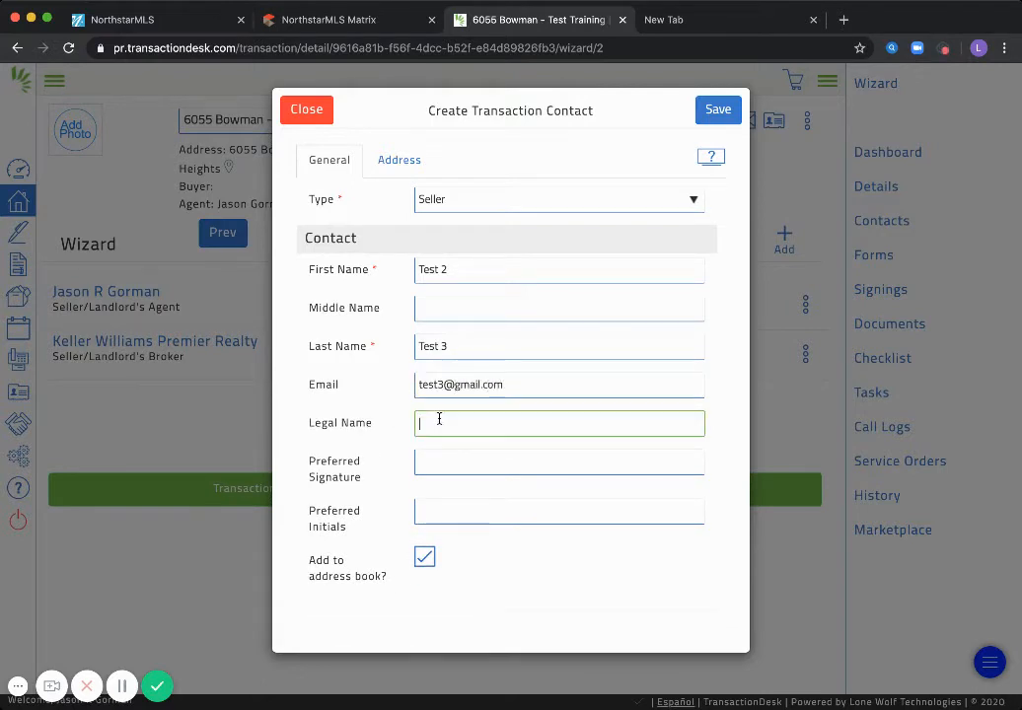
{"action": "type", "text": "Test 2 Test 3"}
{"action": "key", "text": "Tab"}
{"action": "type", "text": "Test "}
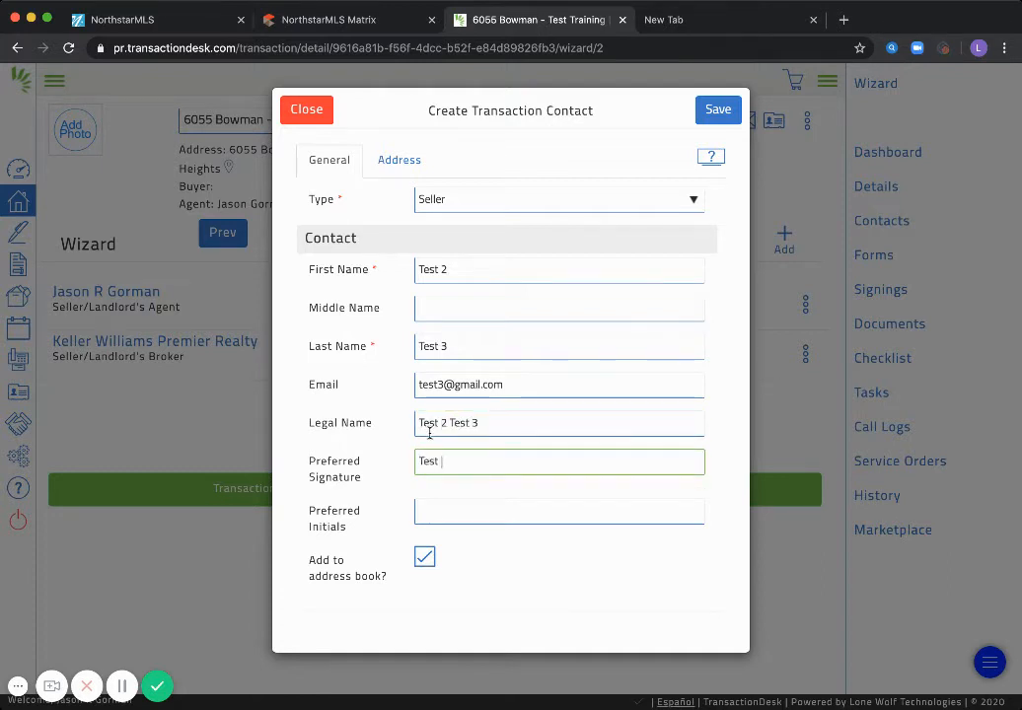
{"action": "type", "text": "2 Test 3"}
{"action": "key", "text": "Tab"}
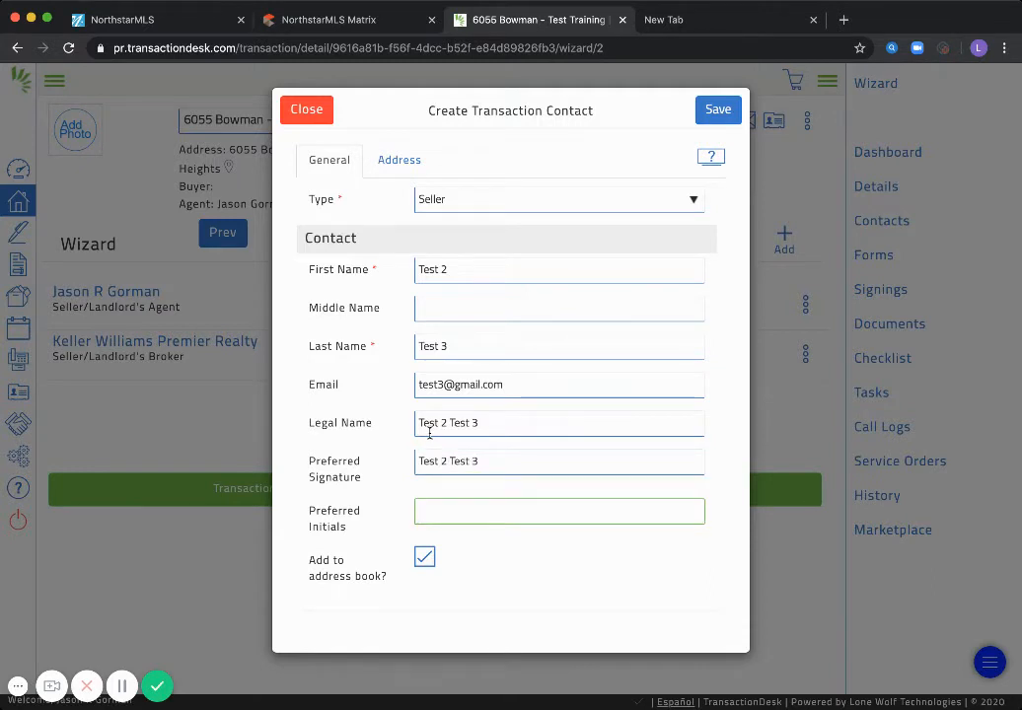
{"action": "type", "text": "T2T3"}
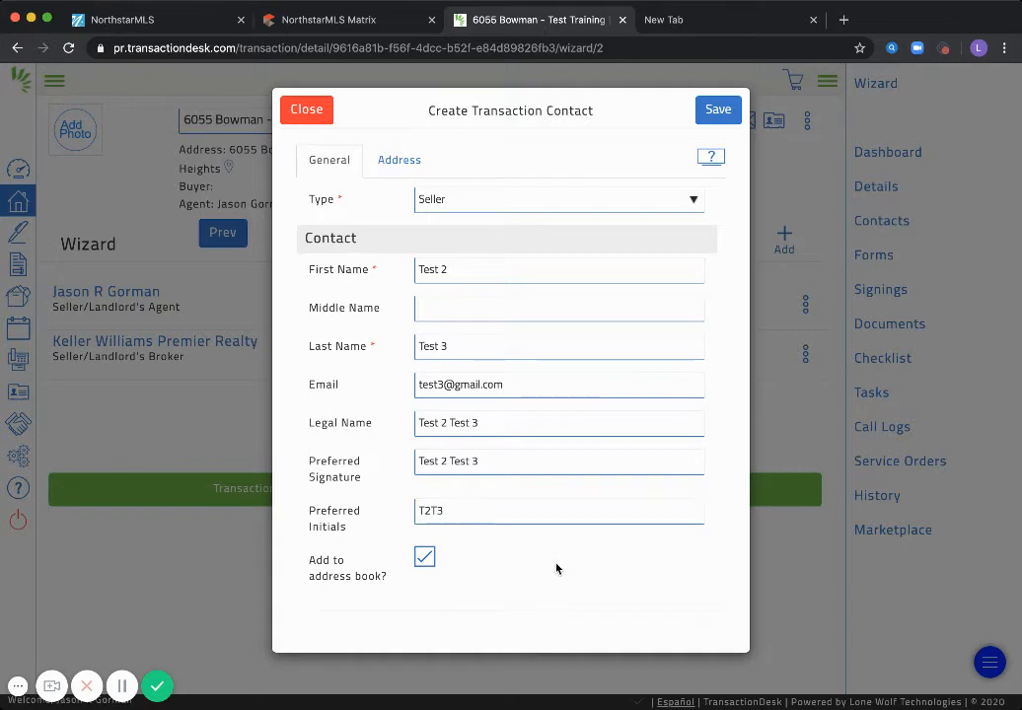
{"action": "left_click", "coordinate": [450, 536]}
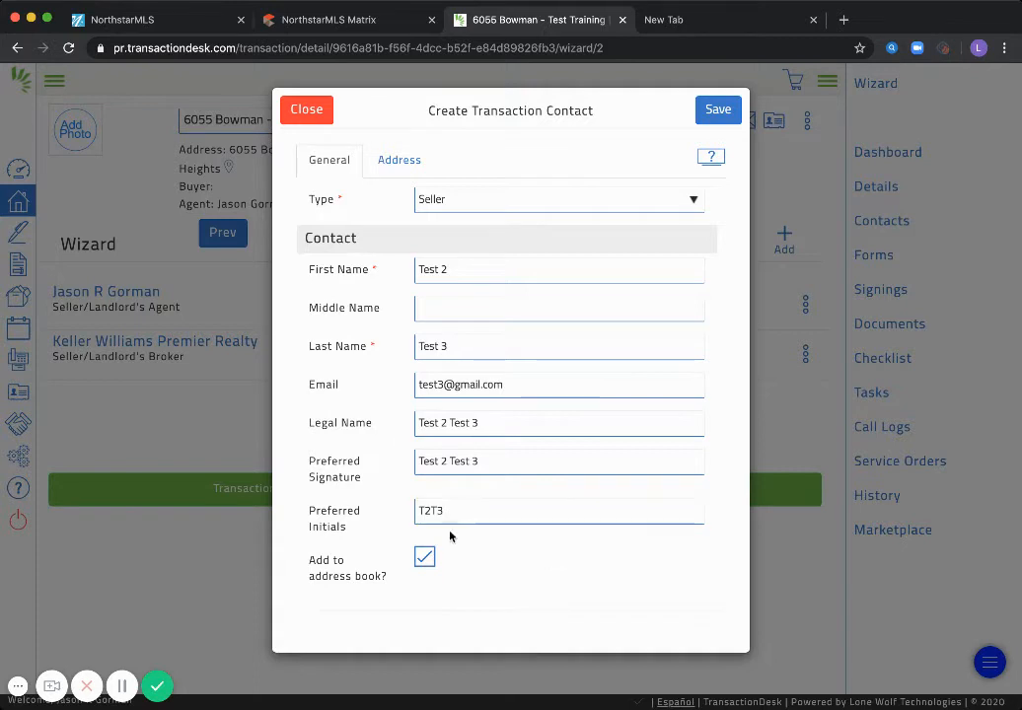
Save the Seller contact and advance the wizard to the Forms step
{"action": "left_click", "coordinate": [718, 117]}
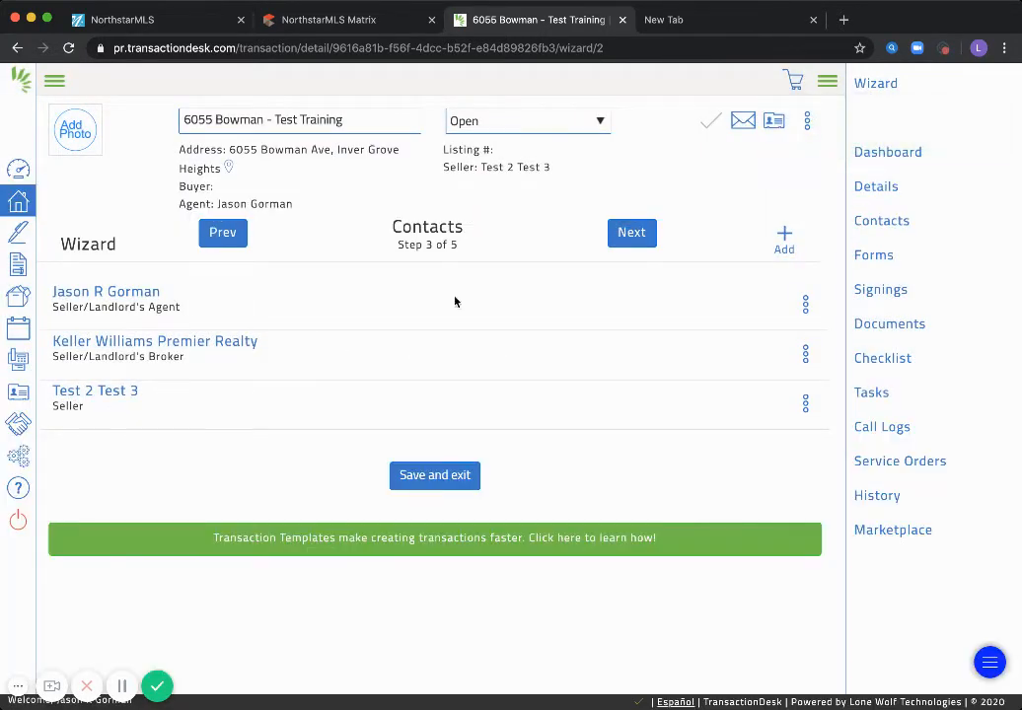
{"action": "left_click", "coordinate": [621, 235]}
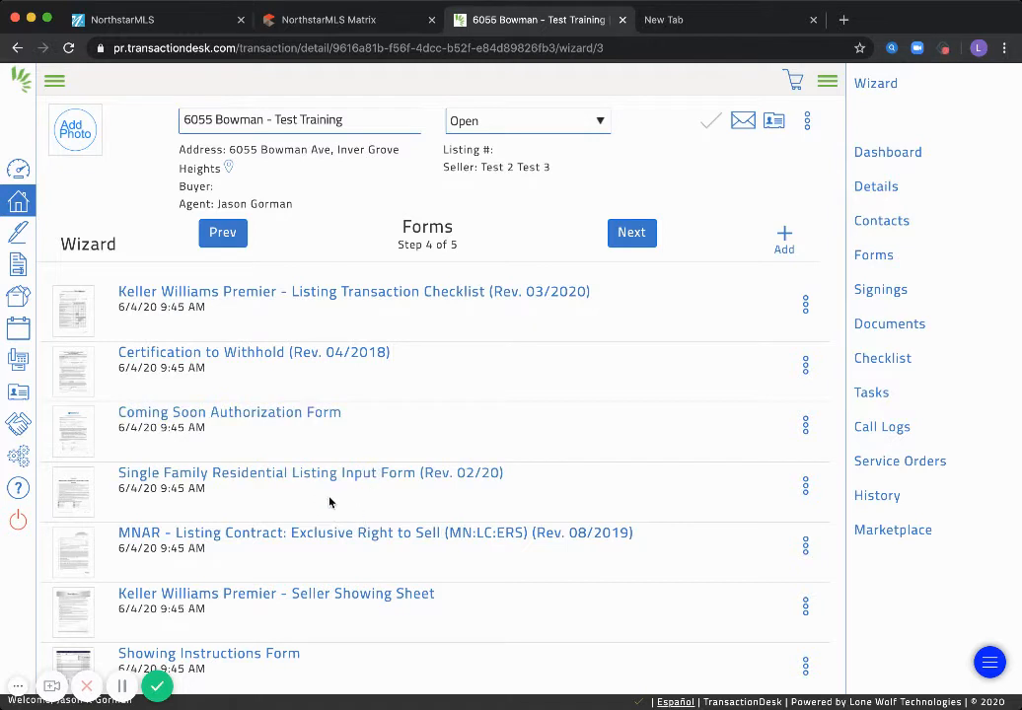
Review the MN Listing Transaction Checklist top to bottom, then exit back to the Forms list
{"action": "left_click", "coordinate": [383, 298]}
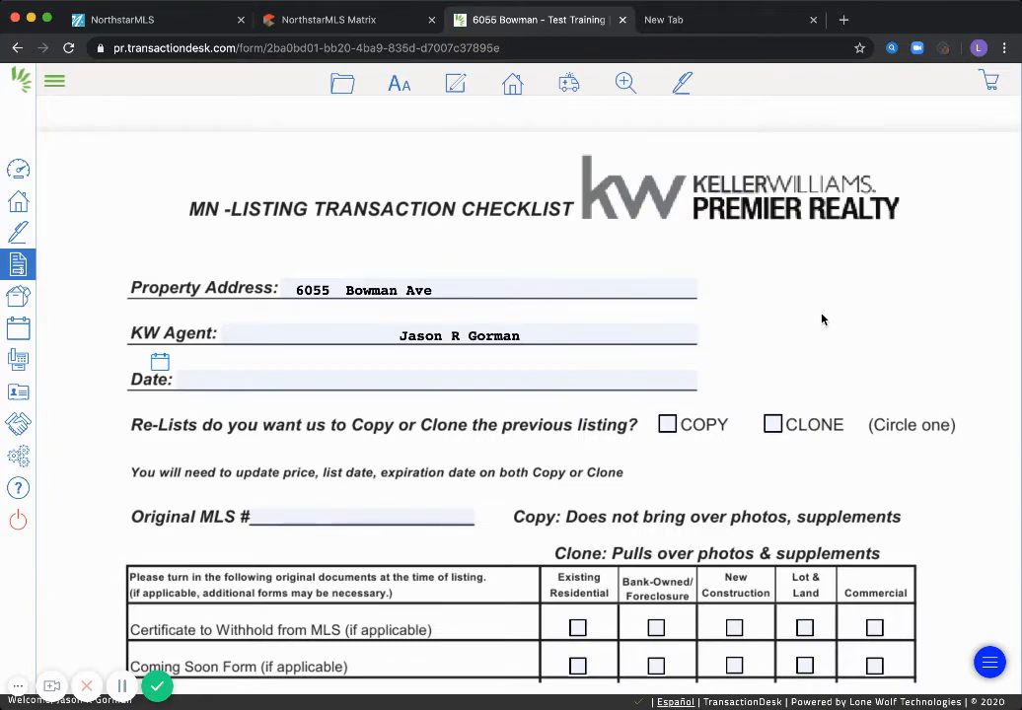
{"action": "scroll", "coordinate": [598, 488], "scroll_direction": "down", "scroll_amount": 2}
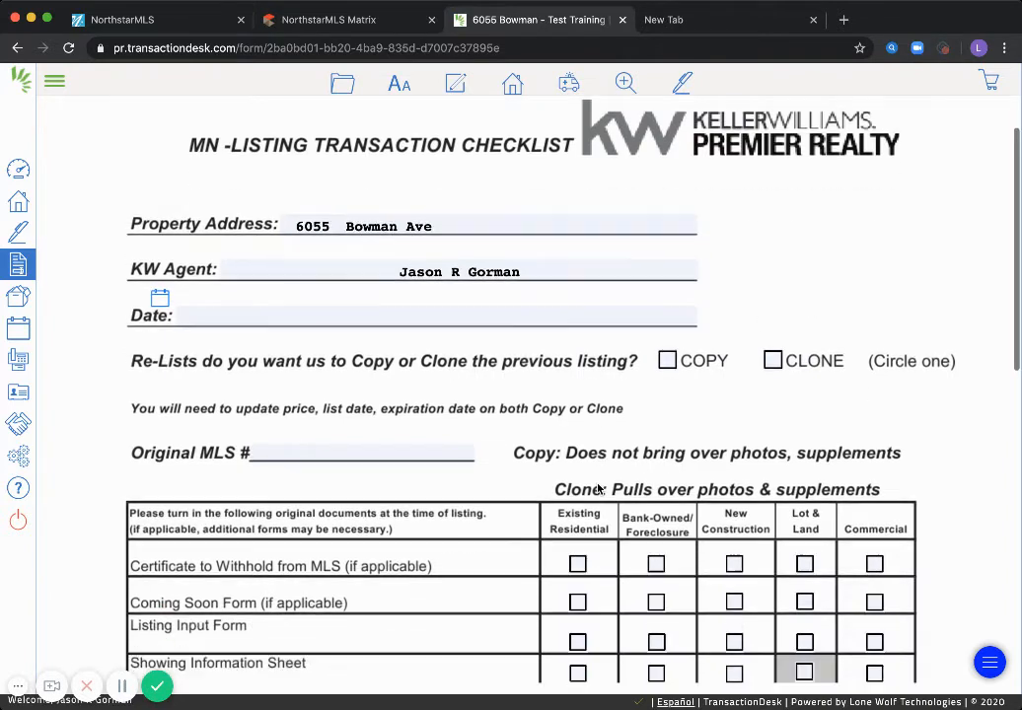
{"action": "scroll", "coordinate": [597, 488], "scroll_direction": "down", "scroll_amount": 5}
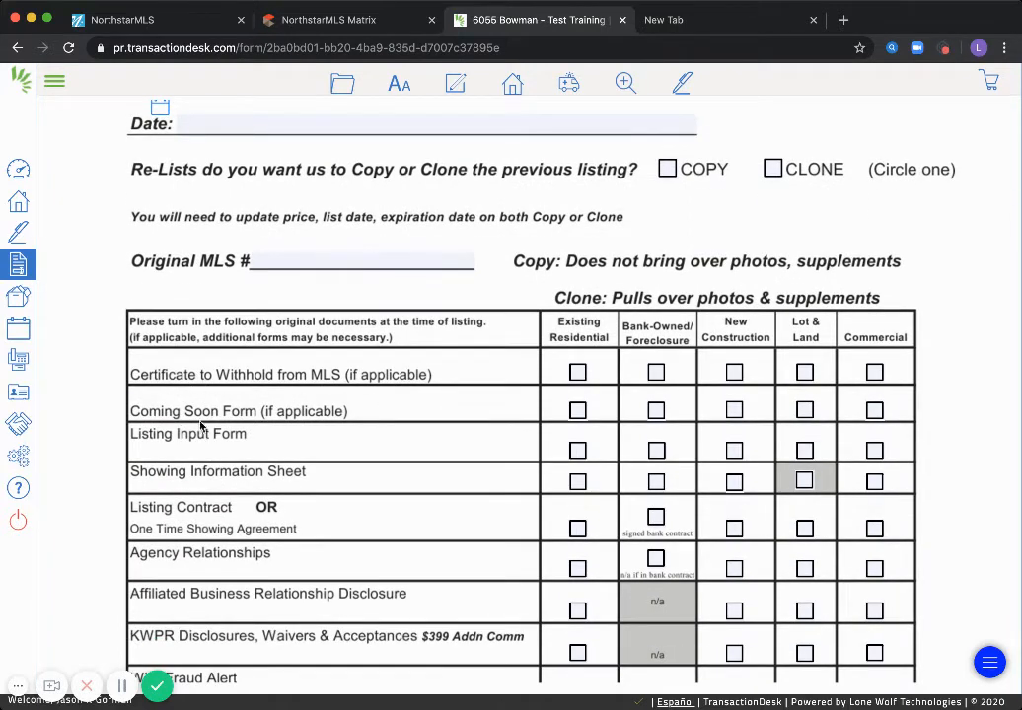
{"action": "scroll", "coordinate": [294, 423], "scroll_direction": "down", "scroll_amount": 2}
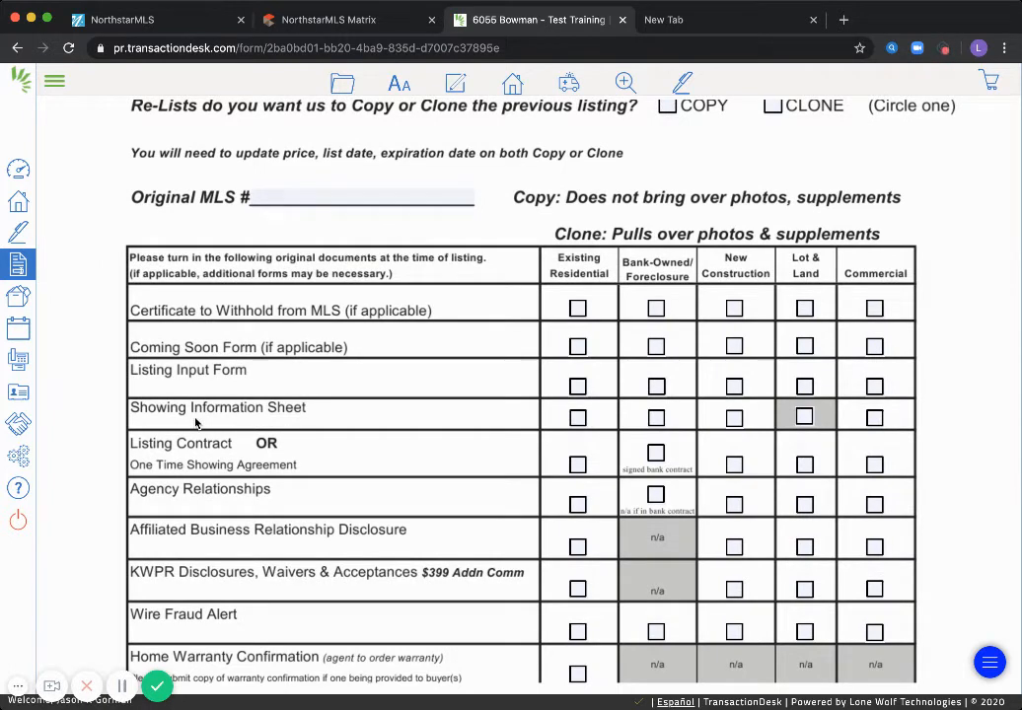
{"action": "scroll", "coordinate": [194, 454], "scroll_direction": "down", "scroll_amount": 3}
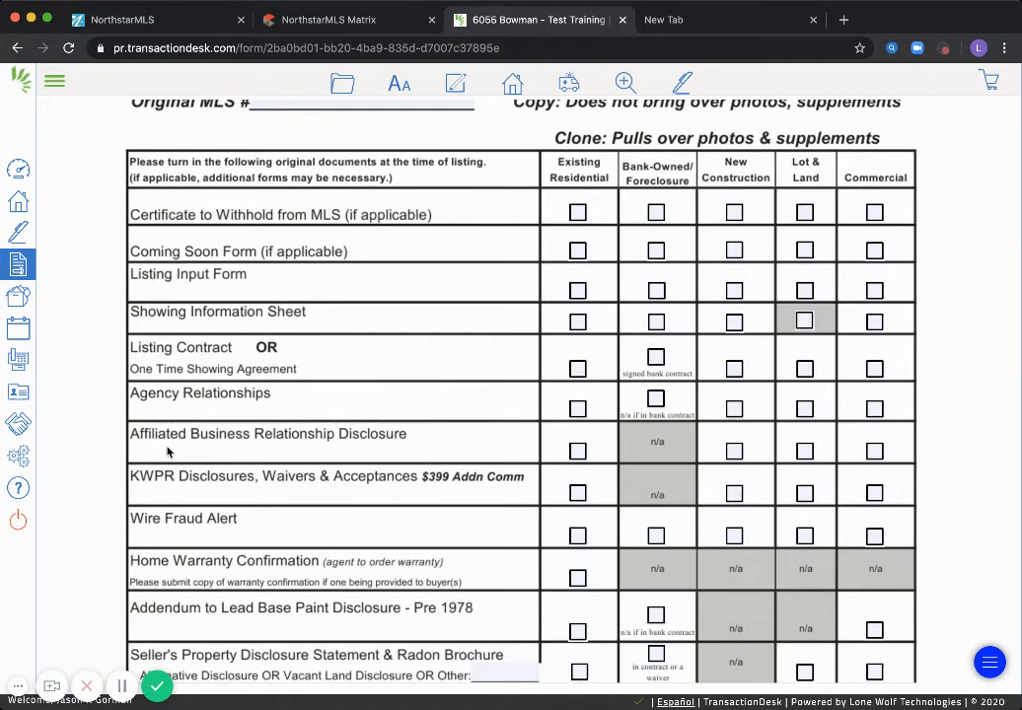
{"action": "scroll", "coordinate": [170, 450], "scroll_direction": "down", "scroll_amount": 4}
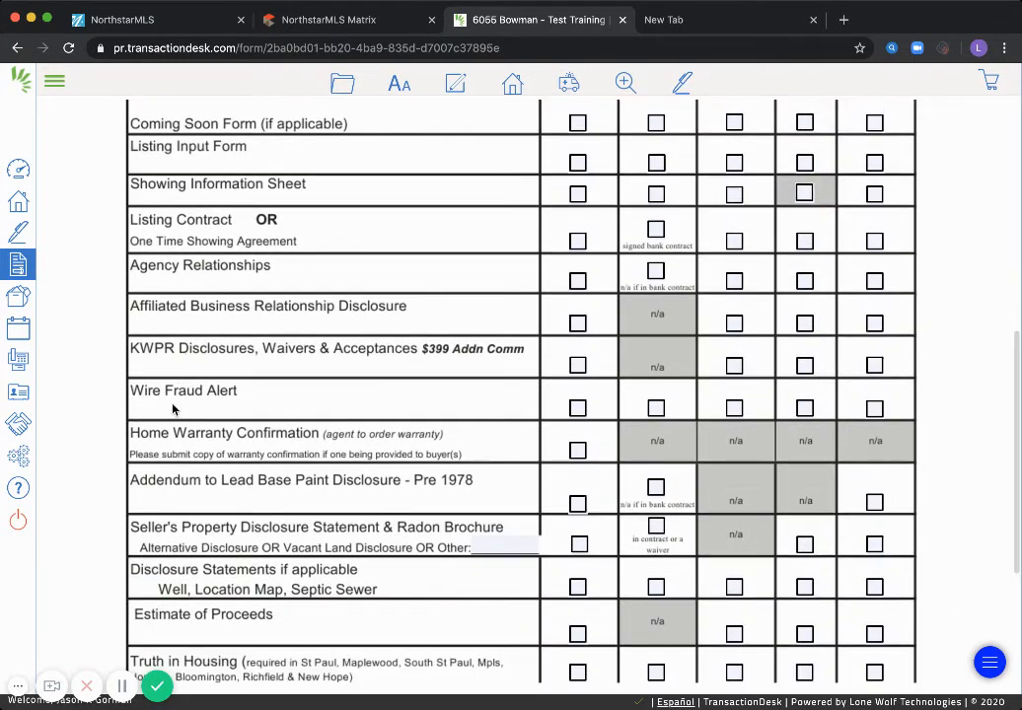
{"action": "scroll", "coordinate": [169, 394], "scroll_direction": "down", "scroll_amount": 3}
{"action": "scroll", "coordinate": [164, 353], "scroll_direction": "down", "scroll_amount": 1}
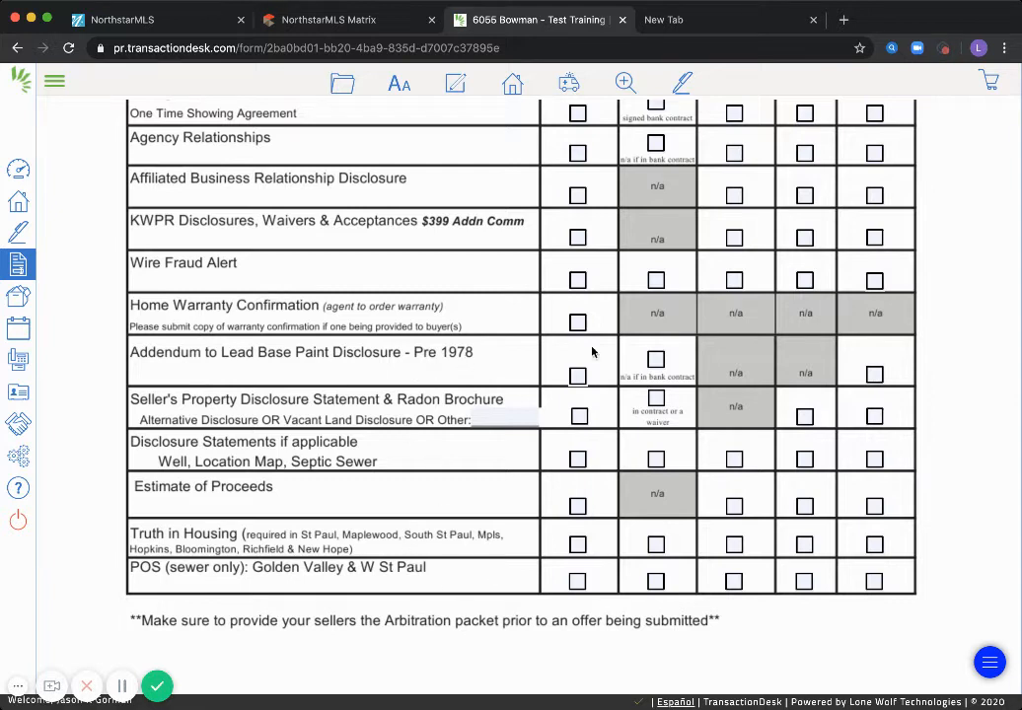
{"action": "scroll", "coordinate": [285, 381], "scroll_direction": "up", "scroll_amount": 1}
{"action": "scroll", "coordinate": [285, 381], "scroll_direction": "up", "scroll_amount": 2}
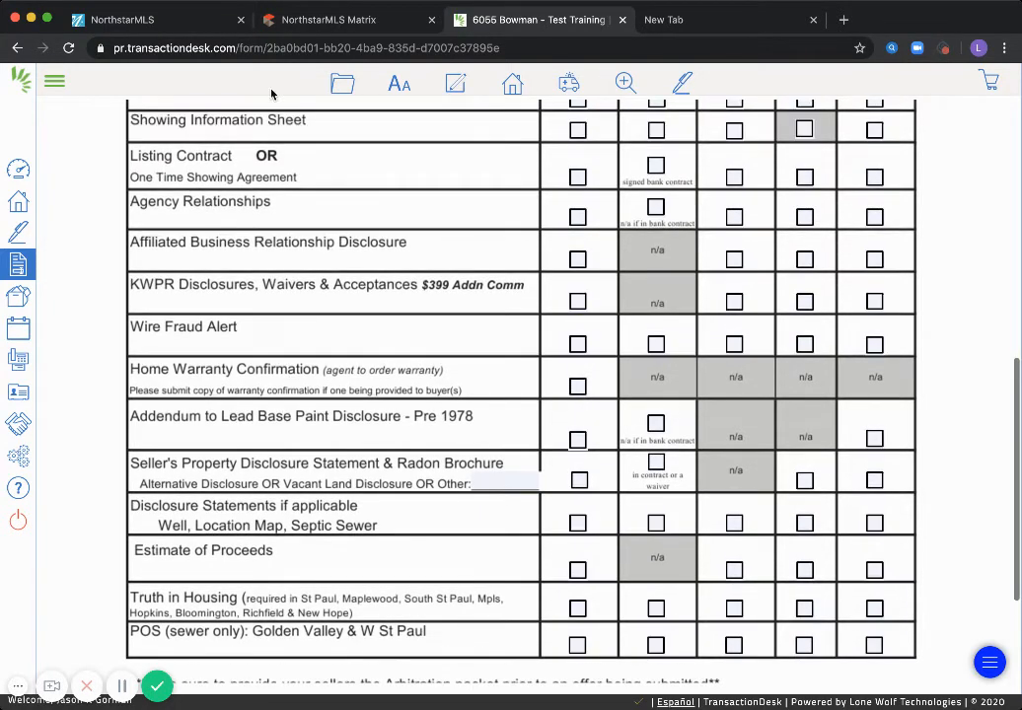
{"action": "scroll", "coordinate": [343, 206], "scroll_direction": "up", "scroll_amount": 3}
{"action": "scroll", "coordinate": [343, 217], "scroll_direction": "up", "scroll_amount": 5}
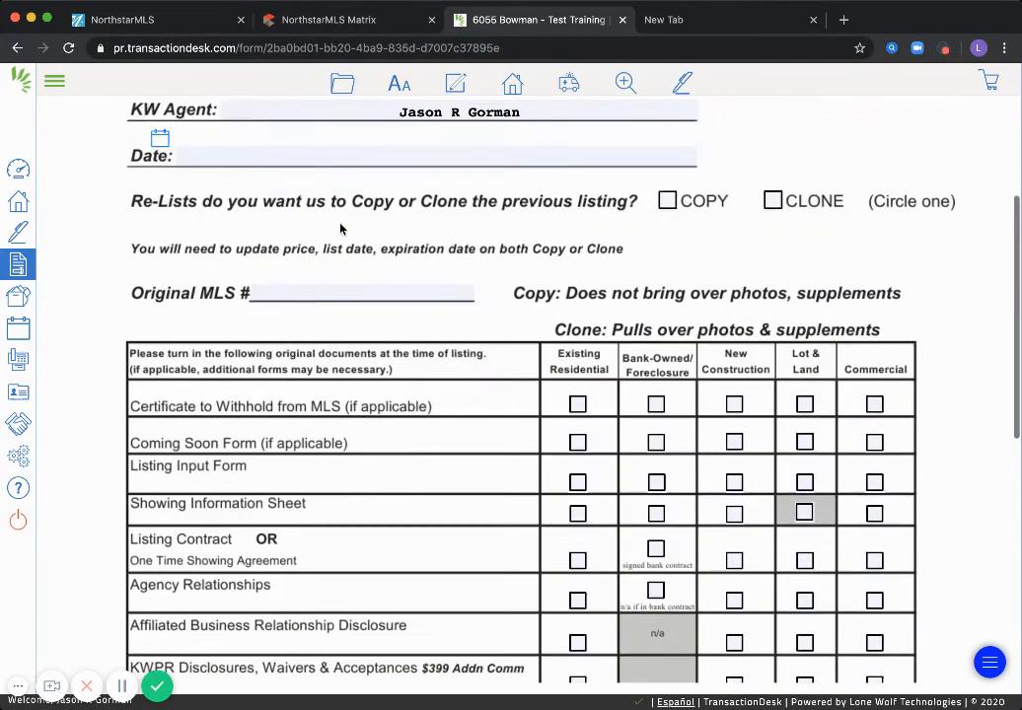
{"action": "mouse_move", "coordinate": [330, 97]}
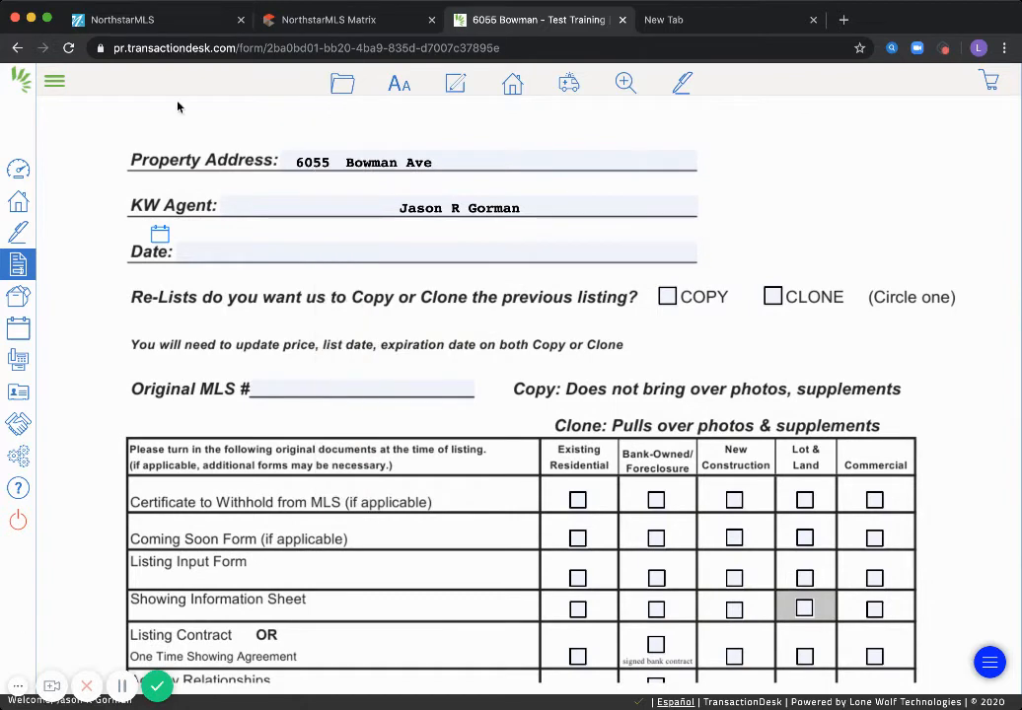
{"action": "scroll", "coordinate": [340, 197], "scroll_direction": "up", "scroll_amount": 2}
{"action": "mouse_move", "coordinate": [339, 289]}
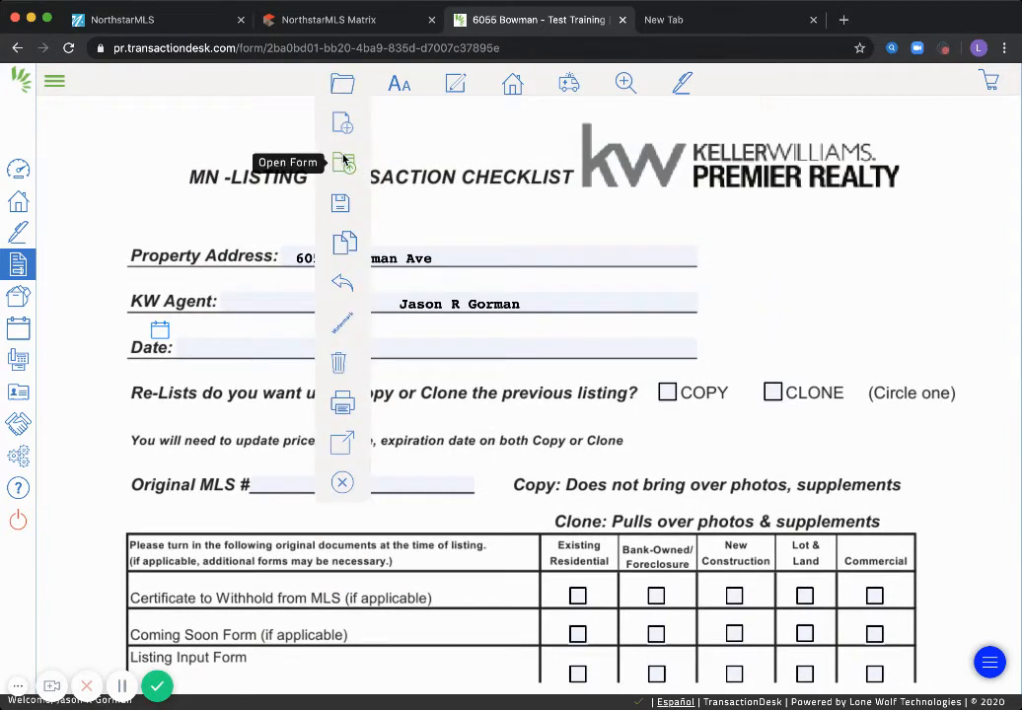
{"action": "mouse_move", "coordinate": [333, 452]}
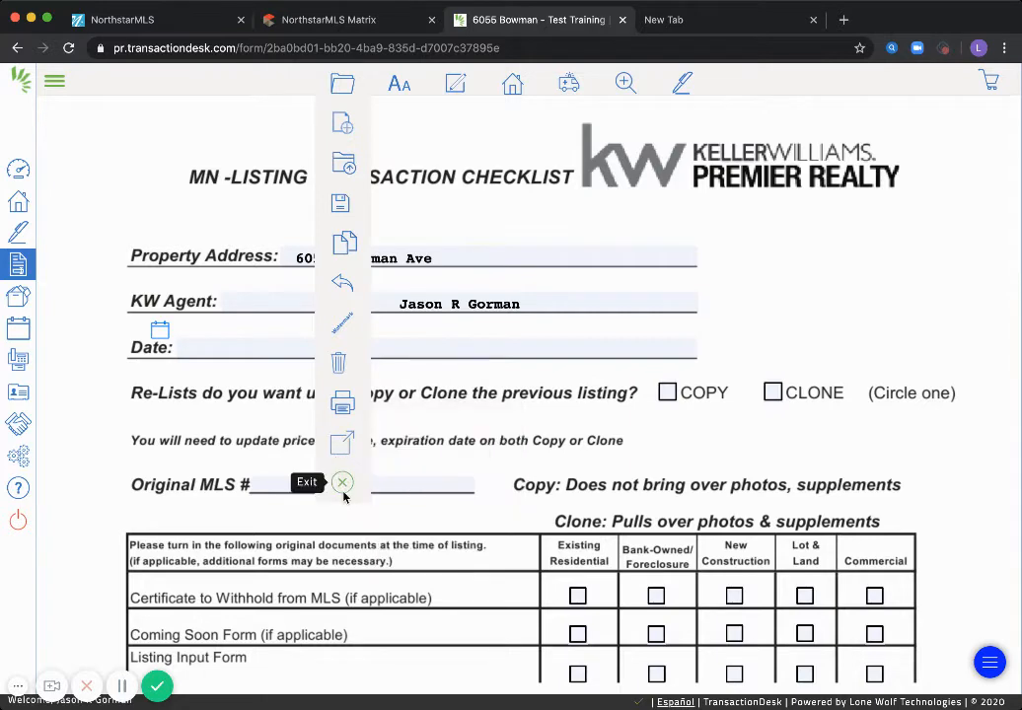
{"action": "left_click", "coordinate": [342, 483]}
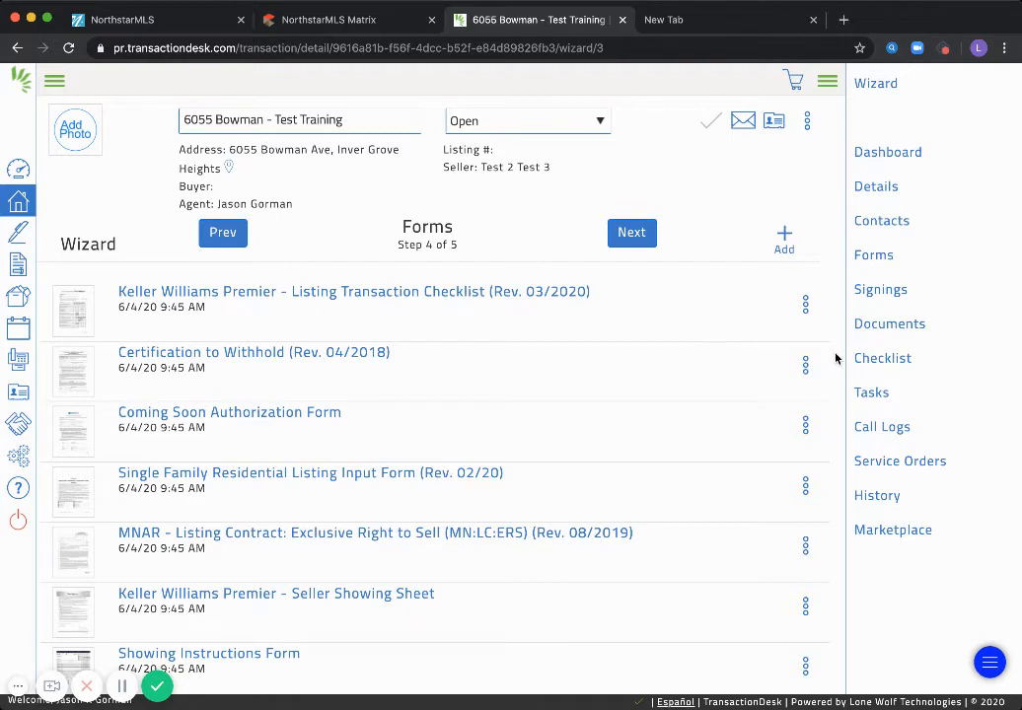
Review the whole Forms list, then open the Certification to Withhold form
{"action": "scroll", "coordinate": [835, 356], "scroll_direction": "down", "scroll_amount": 2}
{"action": "scroll", "coordinate": [834, 365], "scroll_direction": "down", "scroll_amount": 2}
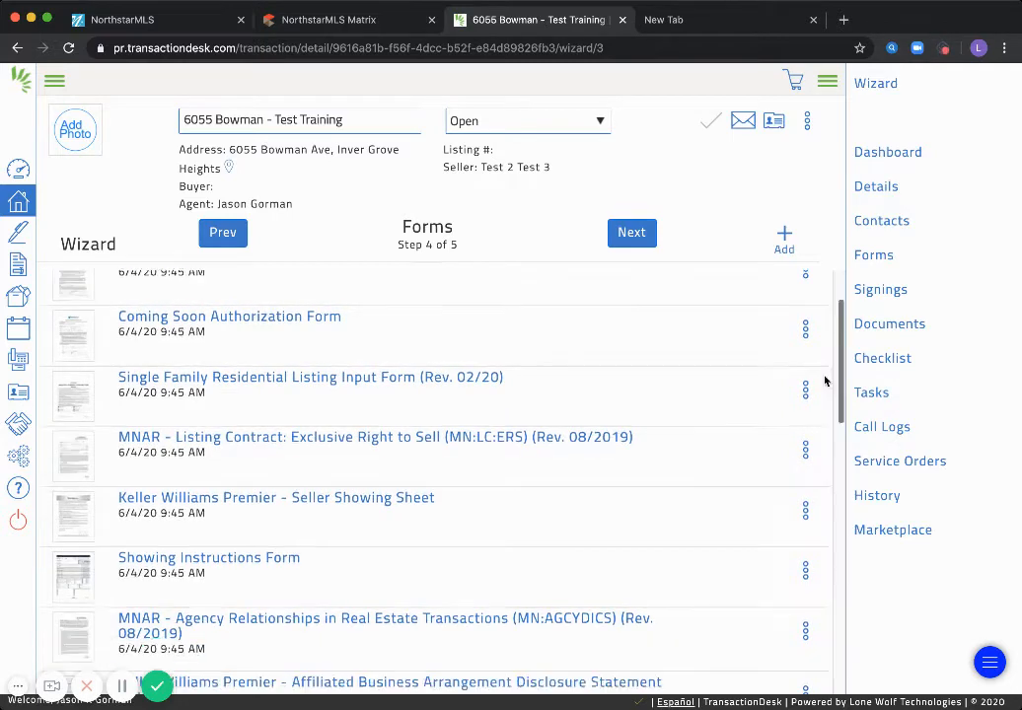
{"action": "scroll", "coordinate": [805, 416], "scroll_direction": "down", "scroll_amount": 4}
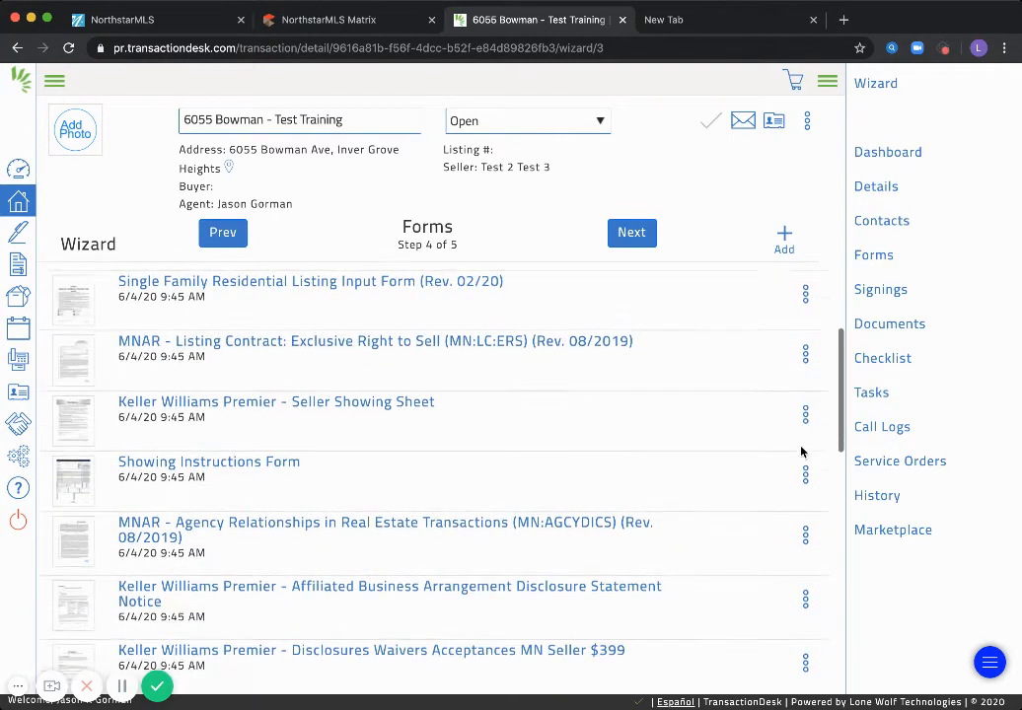
{"action": "scroll", "coordinate": [691, 461], "scroll_direction": "down", "scroll_amount": 6}
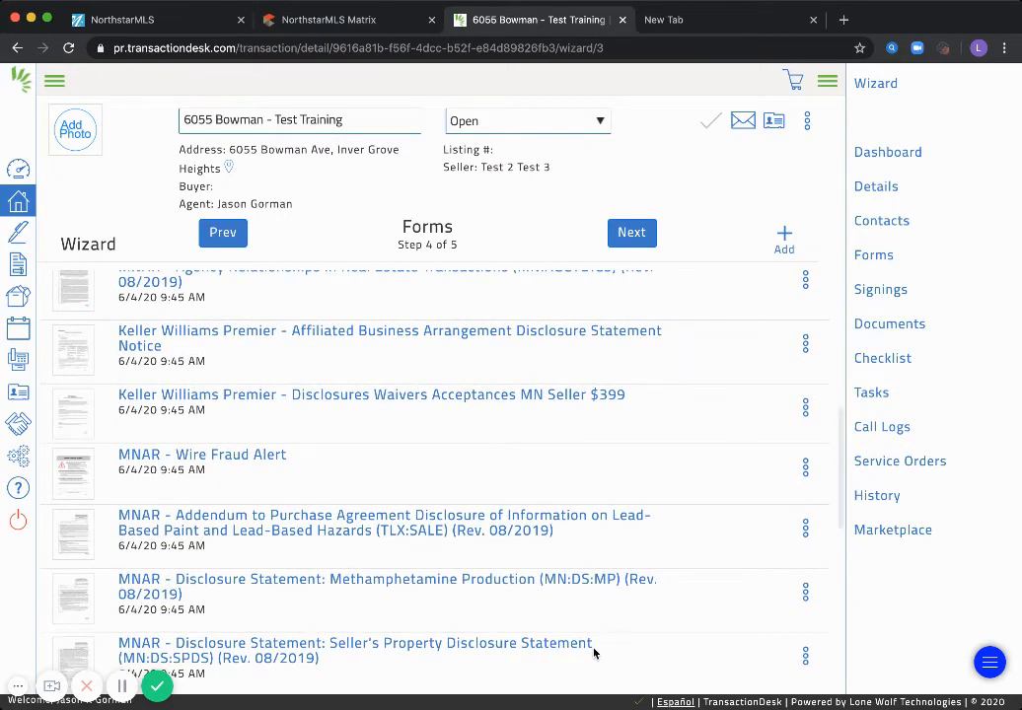
{"action": "scroll", "coordinate": [594, 653], "scroll_direction": "down", "scroll_amount": 1}
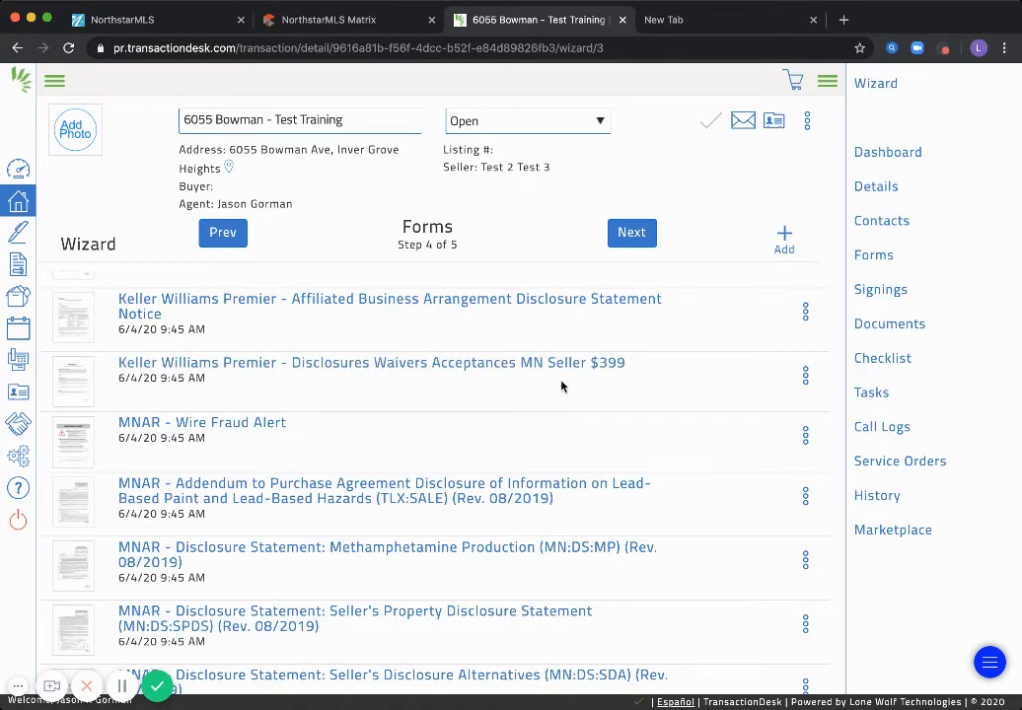
{"action": "scroll", "coordinate": [595, 372], "scroll_direction": "down", "scroll_amount": 2}
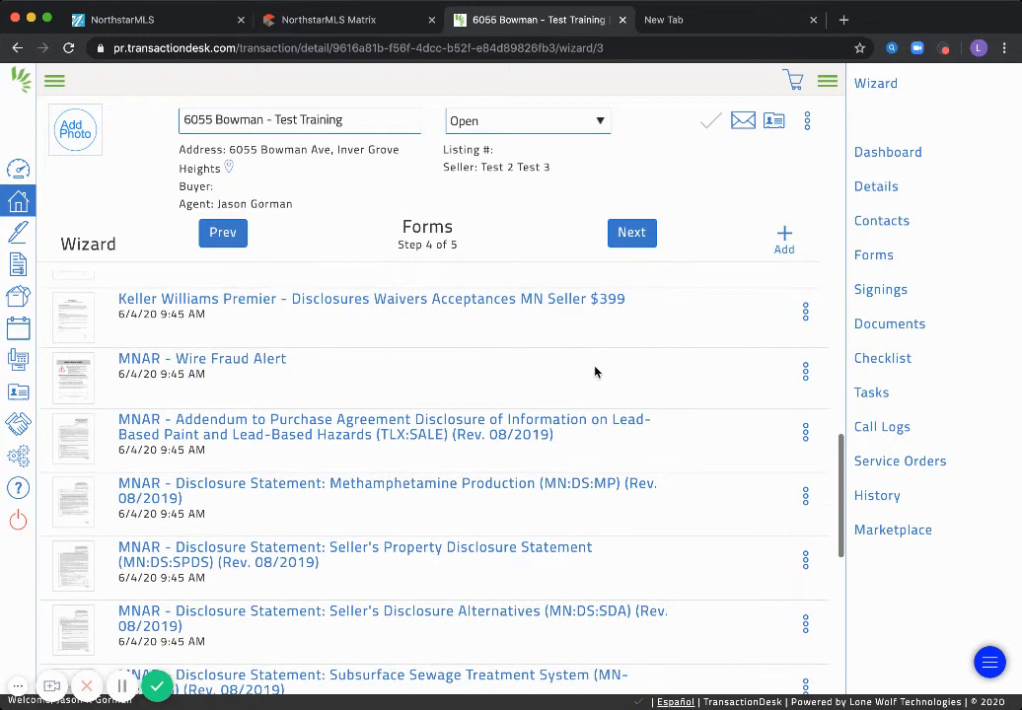
{"action": "scroll", "coordinate": [595, 386], "scroll_direction": "down", "scroll_amount": 4}
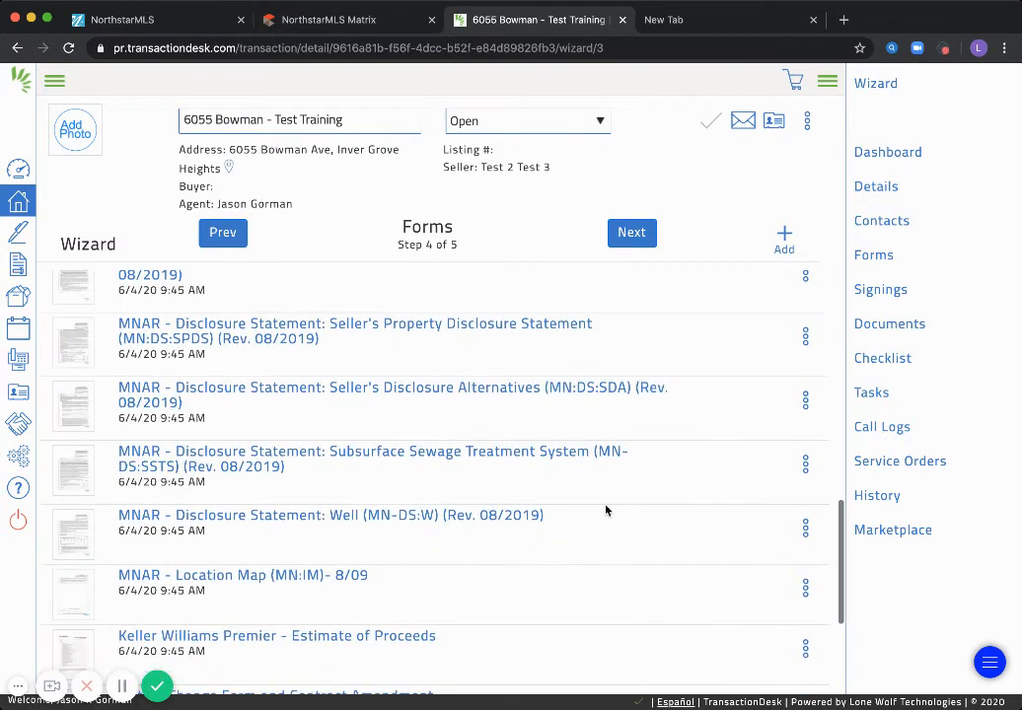
{"action": "scroll", "coordinate": [604, 524], "scroll_direction": "down", "scroll_amount": 1}
{"action": "scroll", "coordinate": [603, 561], "scroll_direction": "down", "scroll_amount": 1}
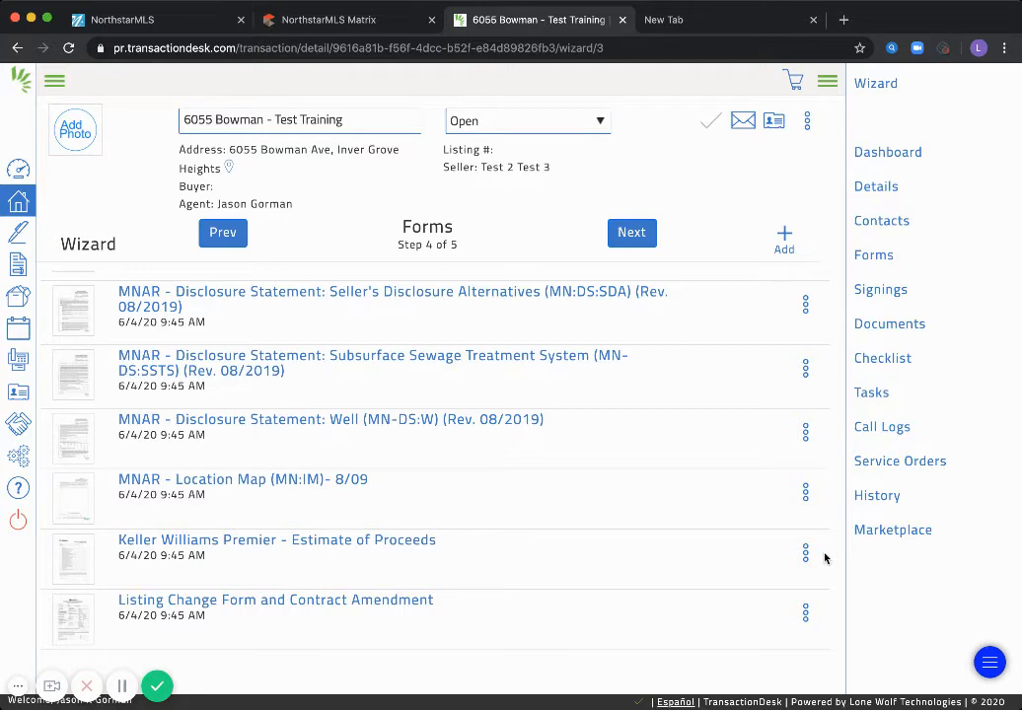
{"action": "scroll", "coordinate": [825, 559], "scroll_direction": "up", "scroll_amount": 1}
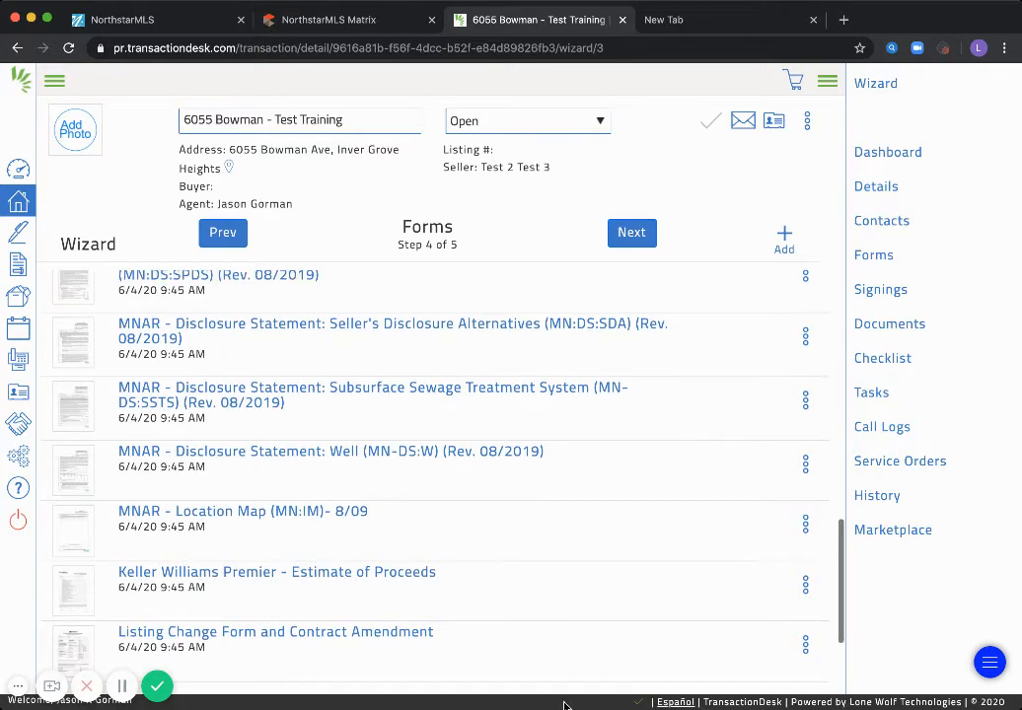
{"action": "scroll", "coordinate": [810, 586], "scroll_direction": "up", "scroll_amount": 5}
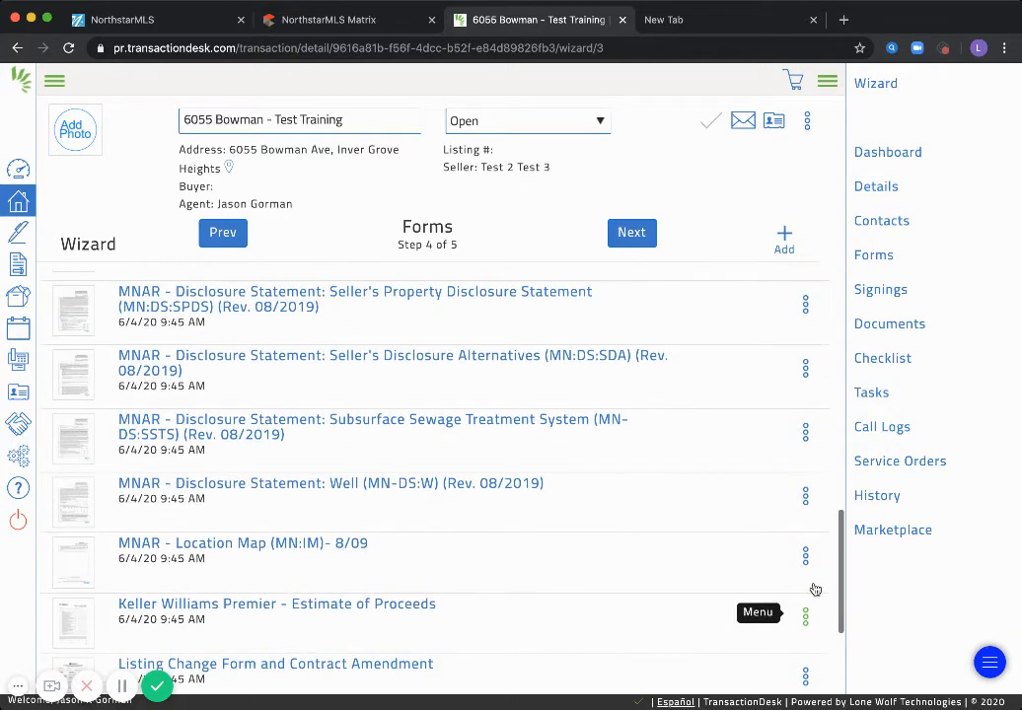
{"action": "scroll", "coordinate": [797, 572], "scroll_direction": "up", "scroll_amount": 5}
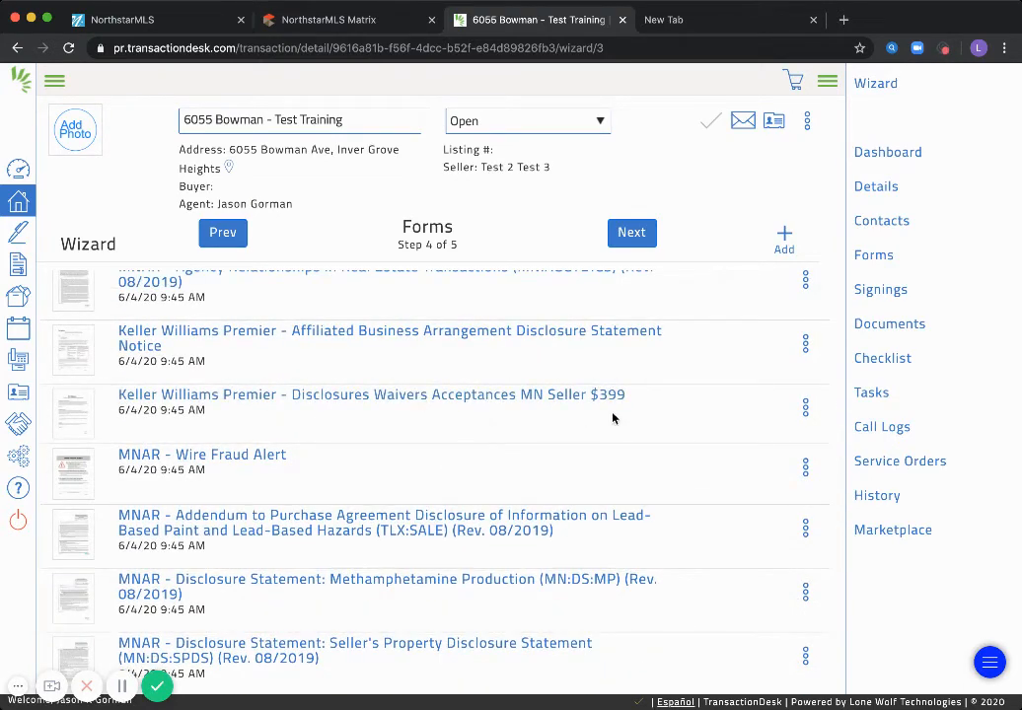
{"action": "scroll", "coordinate": [724, 419], "scroll_direction": "up", "scroll_amount": 8}
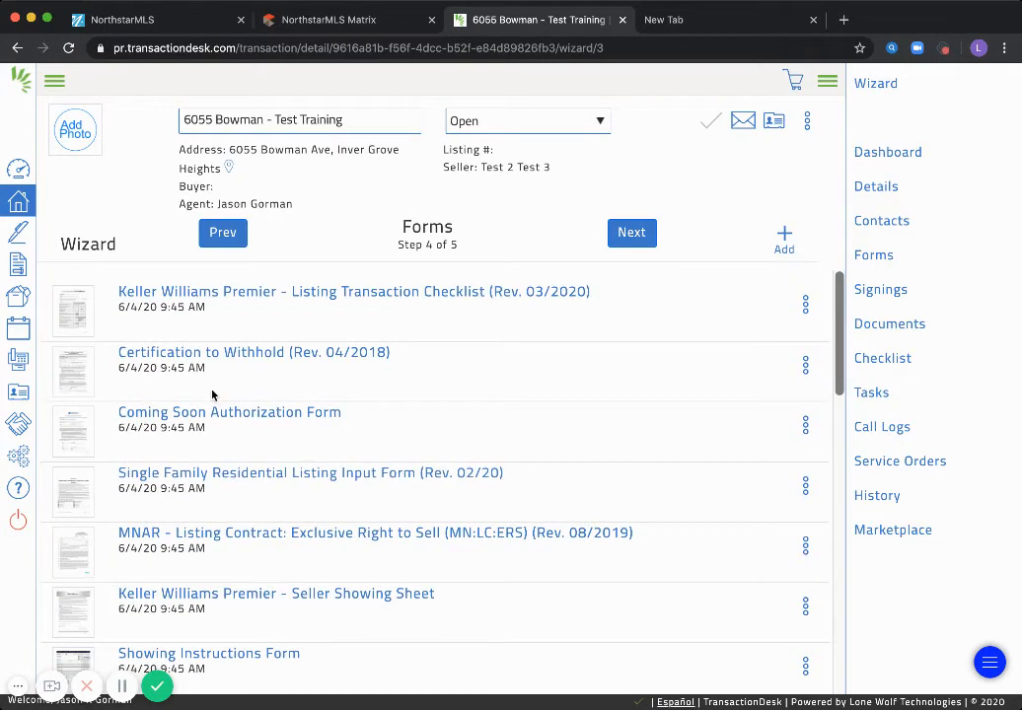
{"action": "left_click", "coordinate": [213, 357]}
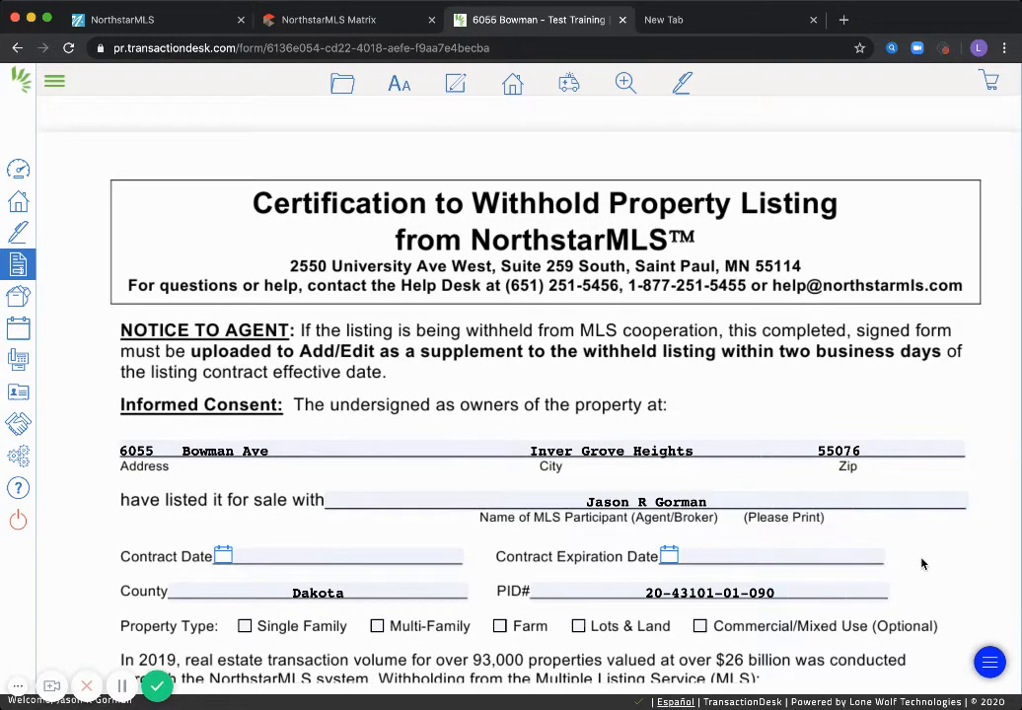
Save the Certification to Withhold form and exit back to the transaction wizard
{"action": "left_click", "coordinate": [341, 84]}
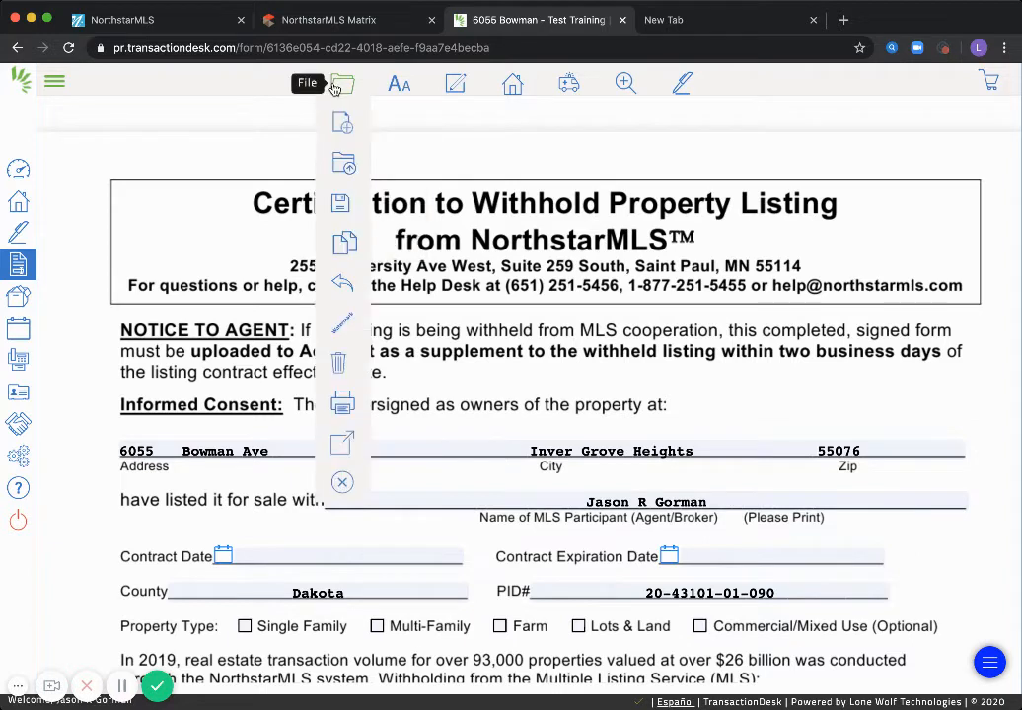
{"action": "mouse_move", "coordinate": [341, 204]}
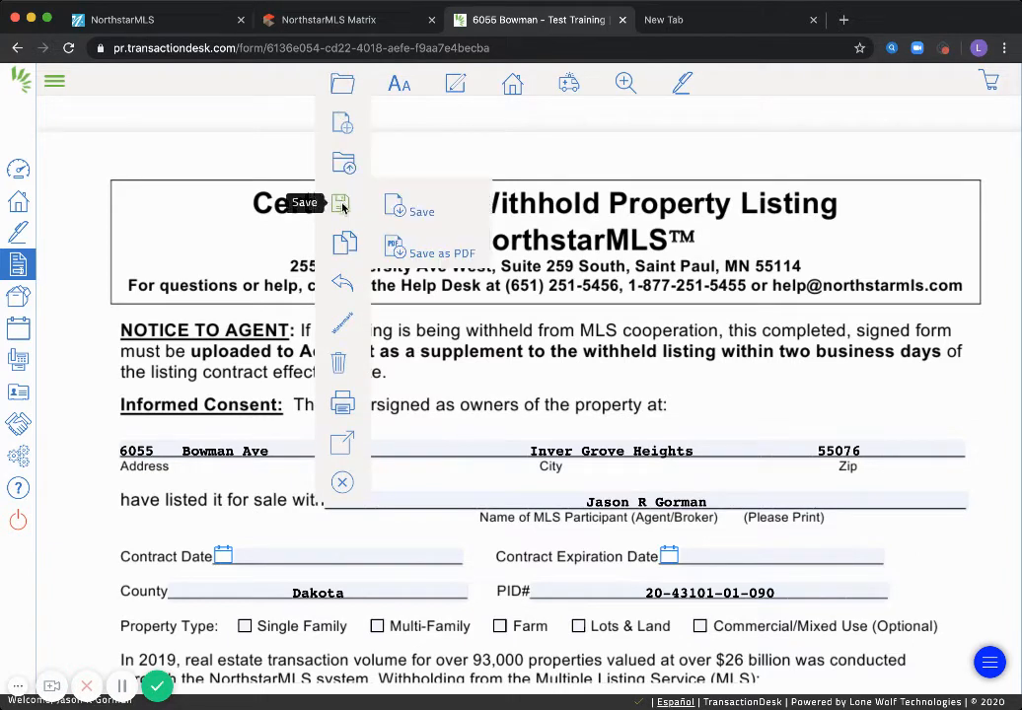
{"action": "left_click", "coordinate": [398, 211]}
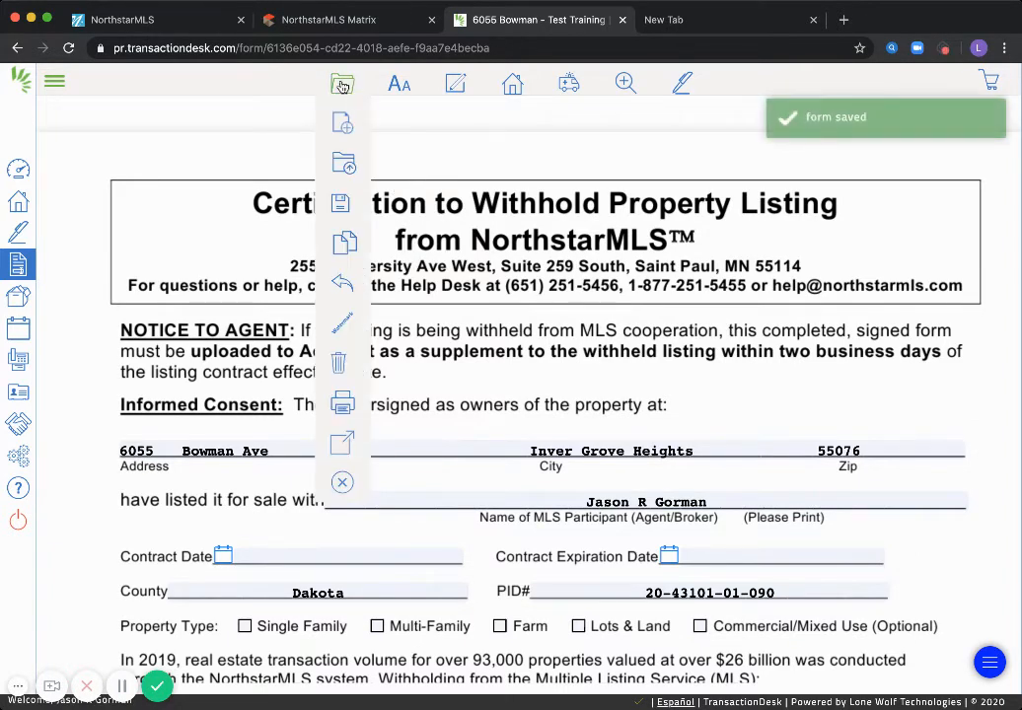
{"action": "left_click", "coordinate": [341, 482]}
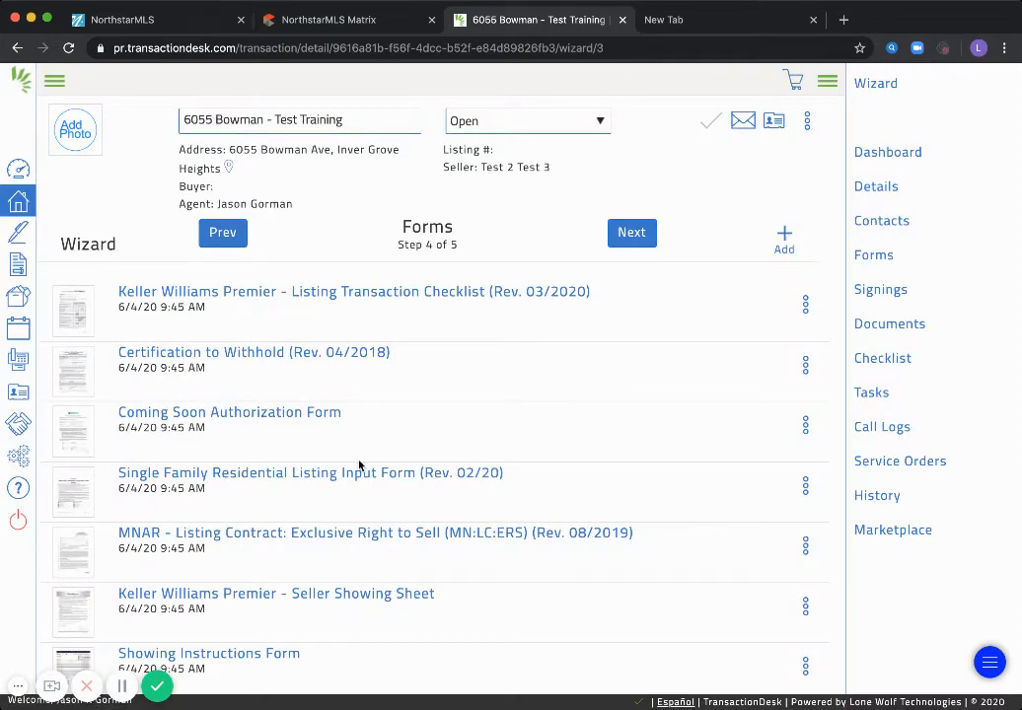
Step through Documents, finish the wizard with Done, and open the transaction's Forms page
{"action": "left_click", "coordinate": [642, 237]}
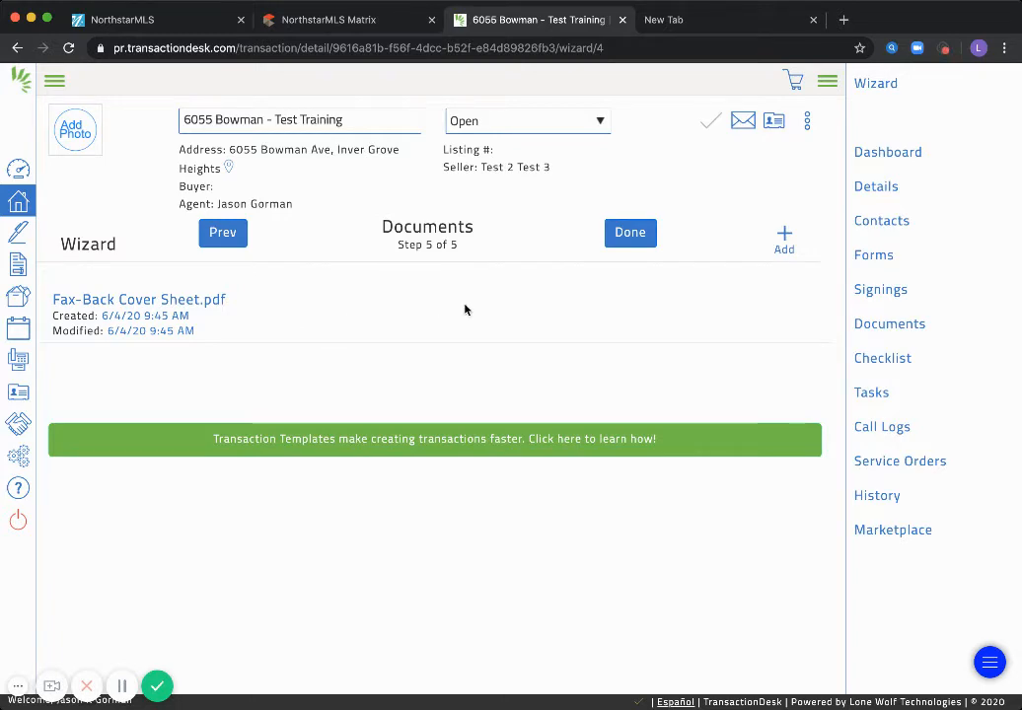
{"action": "left_click", "coordinate": [628, 234]}
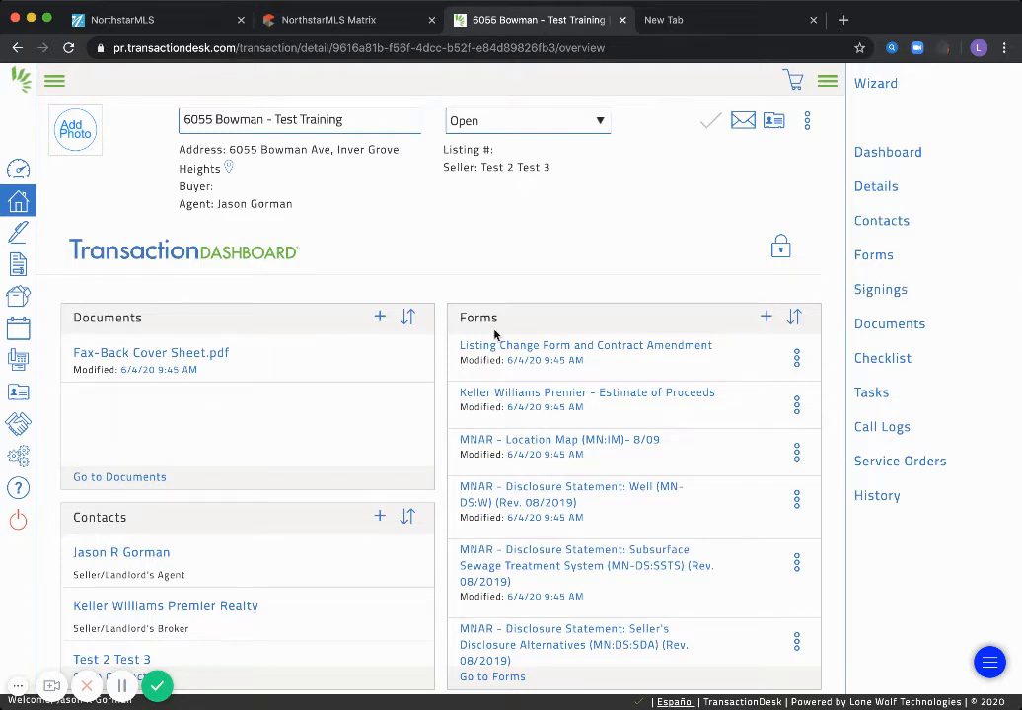
{"action": "left_click", "coordinate": [873, 261]}
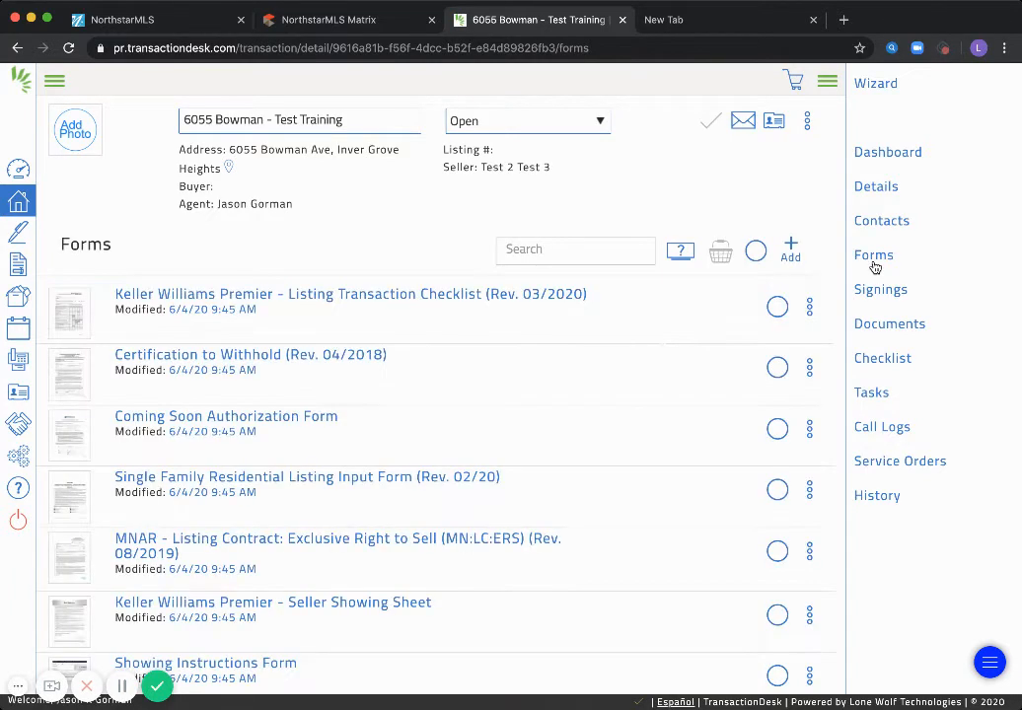
Select all 20 forms and send the basket to a new Authentisign signing
{"action": "left_click", "coordinate": [755, 251]}
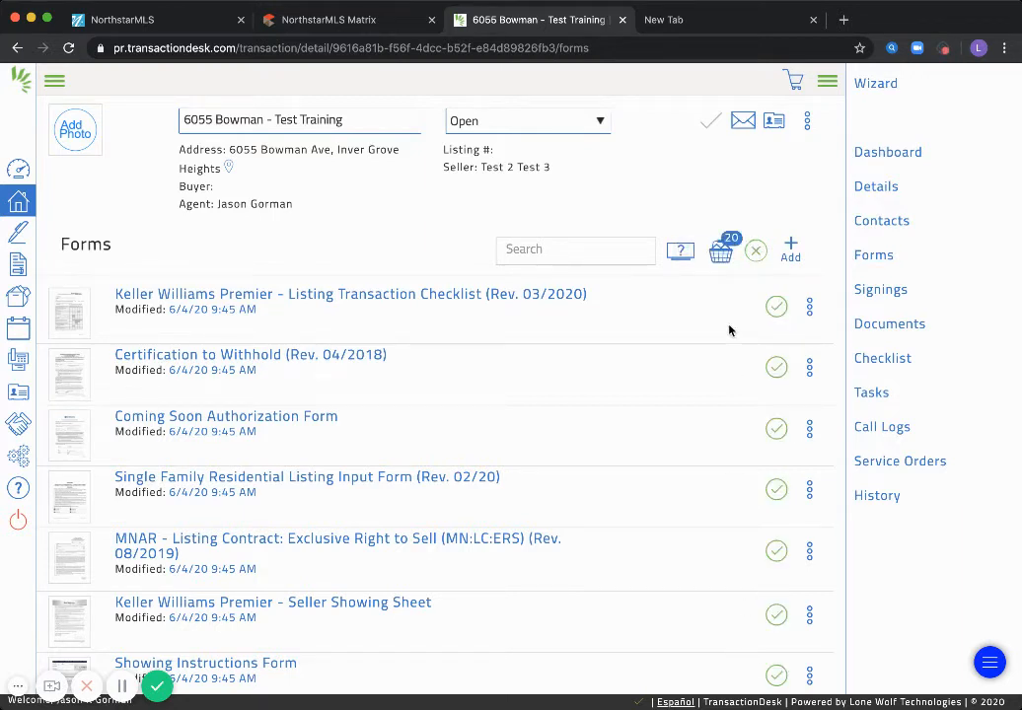
{"action": "left_click", "coordinate": [720, 253]}
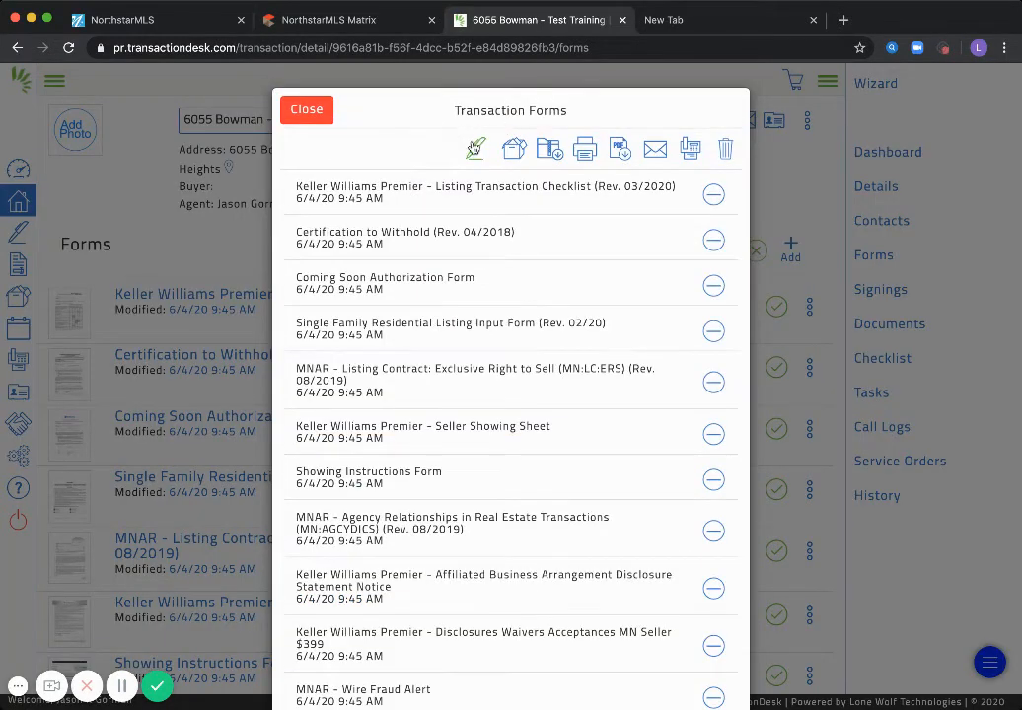
{"action": "left_click", "coordinate": [475, 148]}
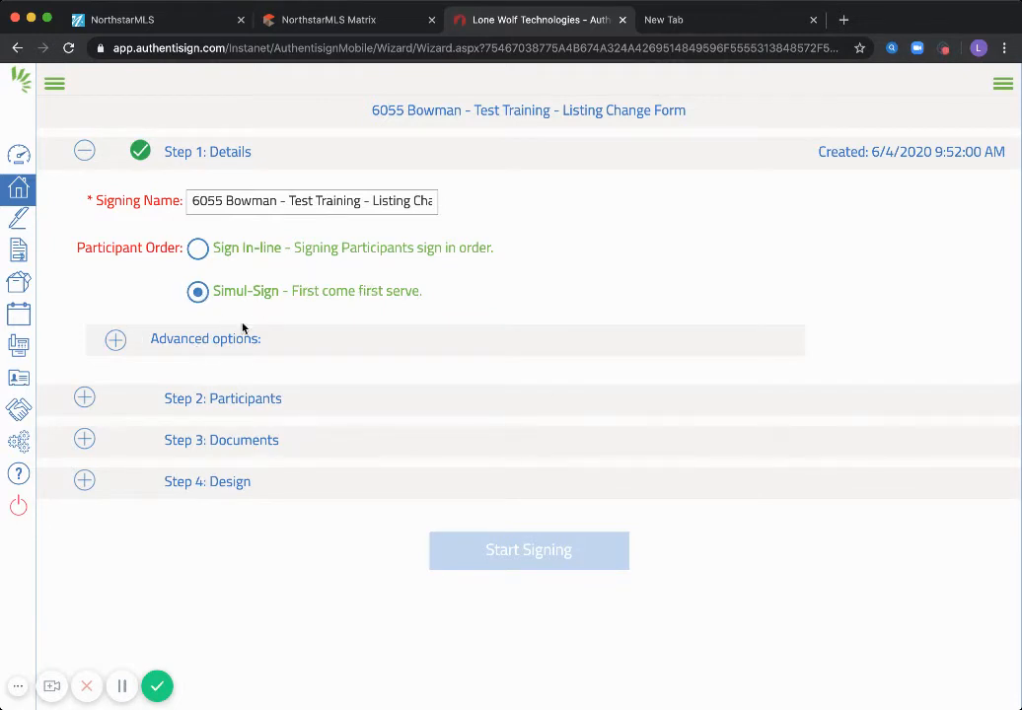
Add the listing agent and seller as Remote Signers, then review the Documents step
{"action": "left_click", "coordinate": [84, 399]}
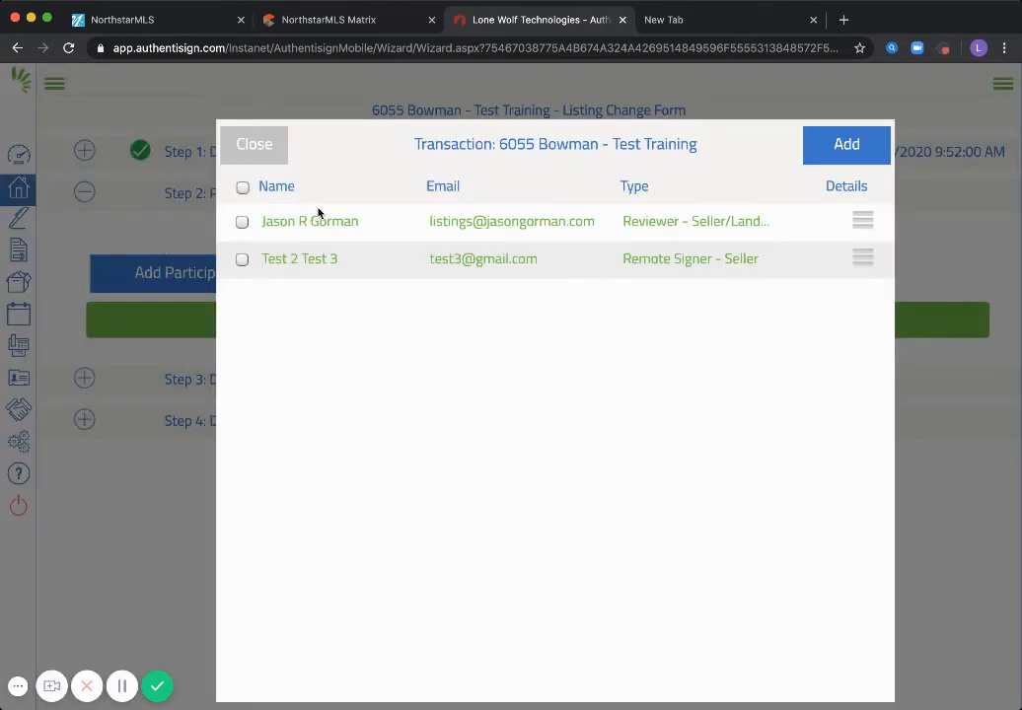
{"action": "left_click", "coordinate": [242, 224]}
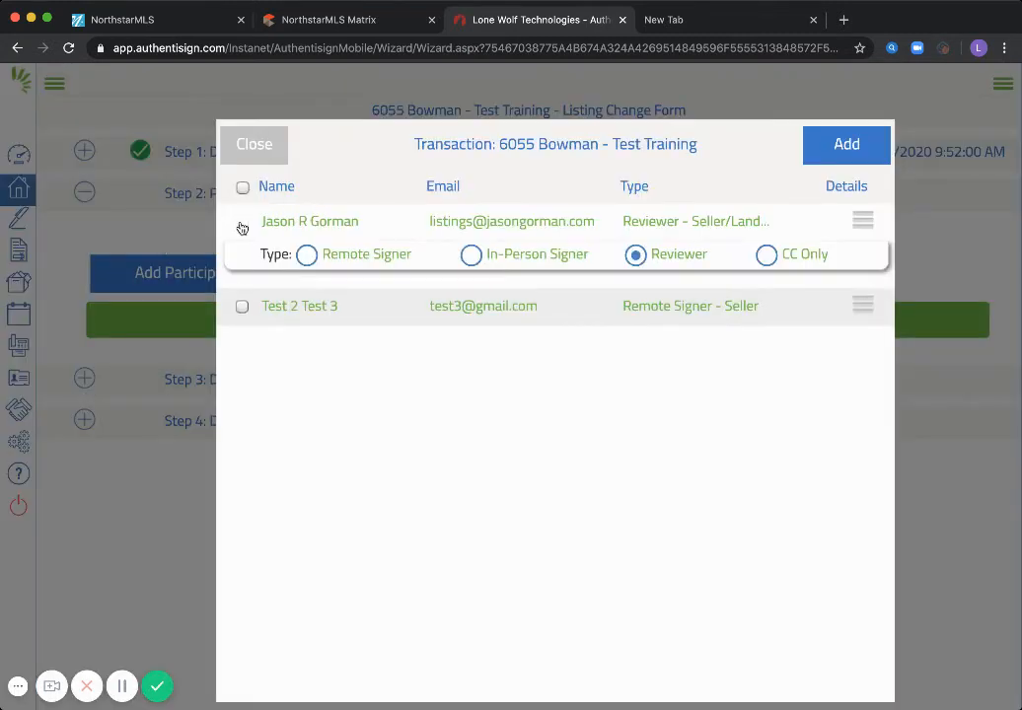
{"action": "left_click", "coordinate": [308, 256]}
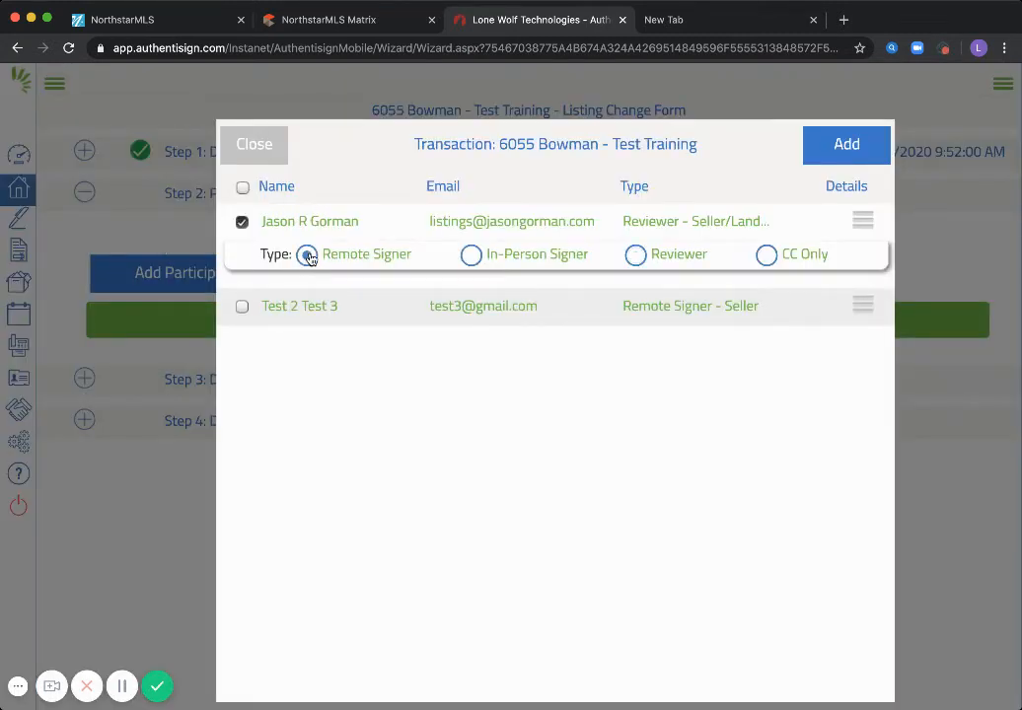
{"action": "left_click", "coordinate": [242, 307]}
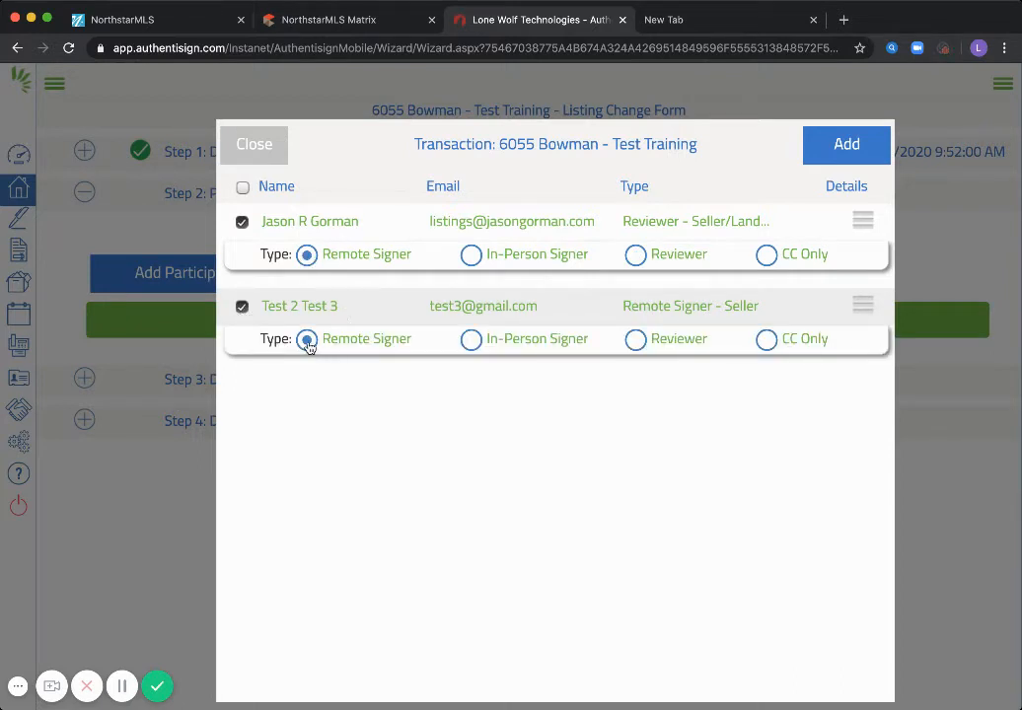
{"action": "left_click", "coordinate": [848, 147]}
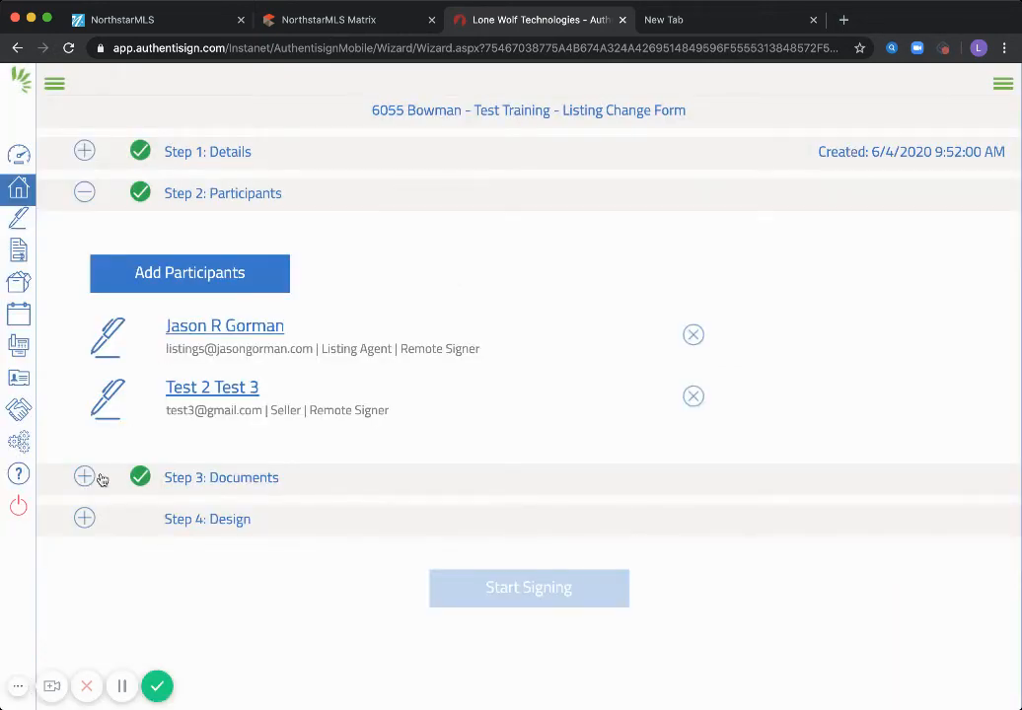
{"action": "left_click", "coordinate": [197, 476]}
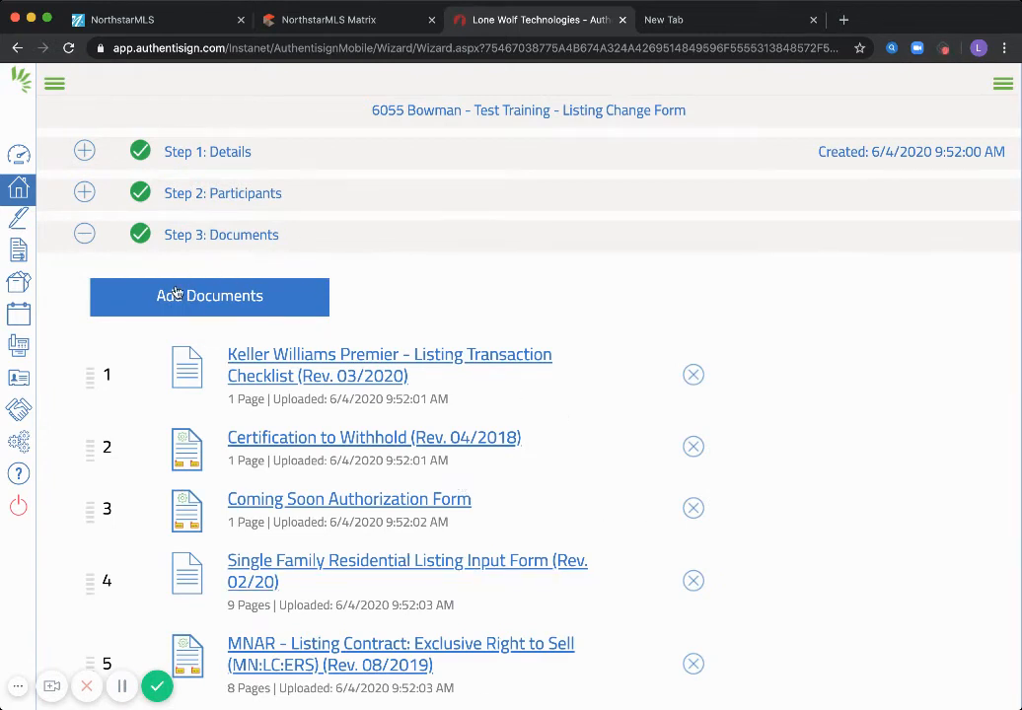
{"action": "left_click", "coordinate": [85, 237]}
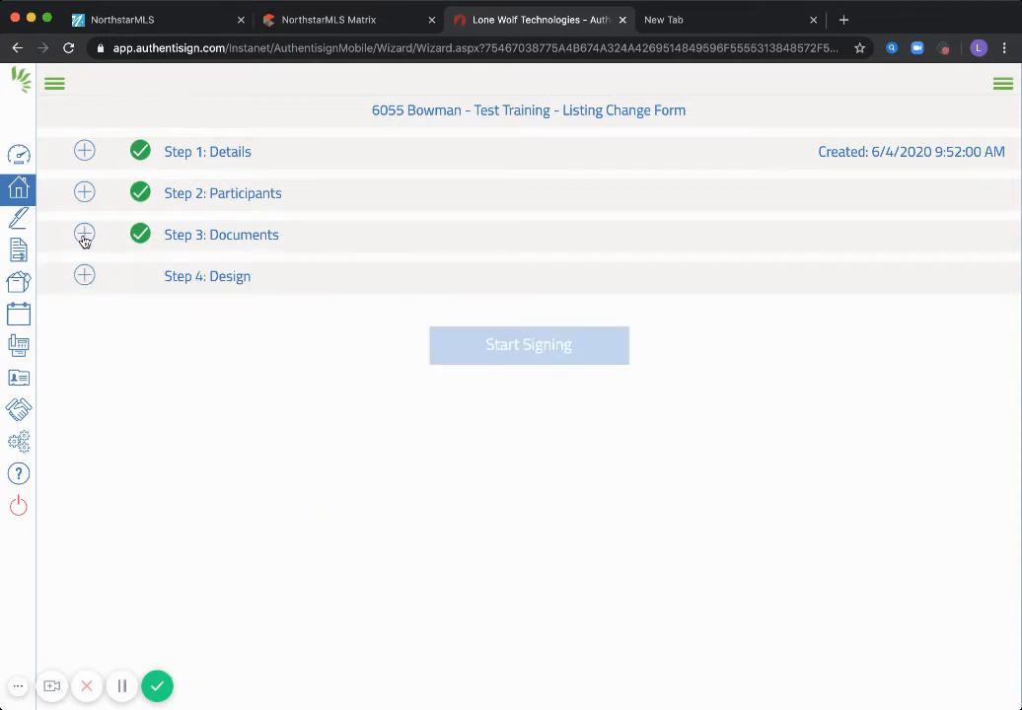
Open Step 4: Design and scroll to page 2's seller signature and auto-date fields
{"action": "left_click", "coordinate": [202, 283]}
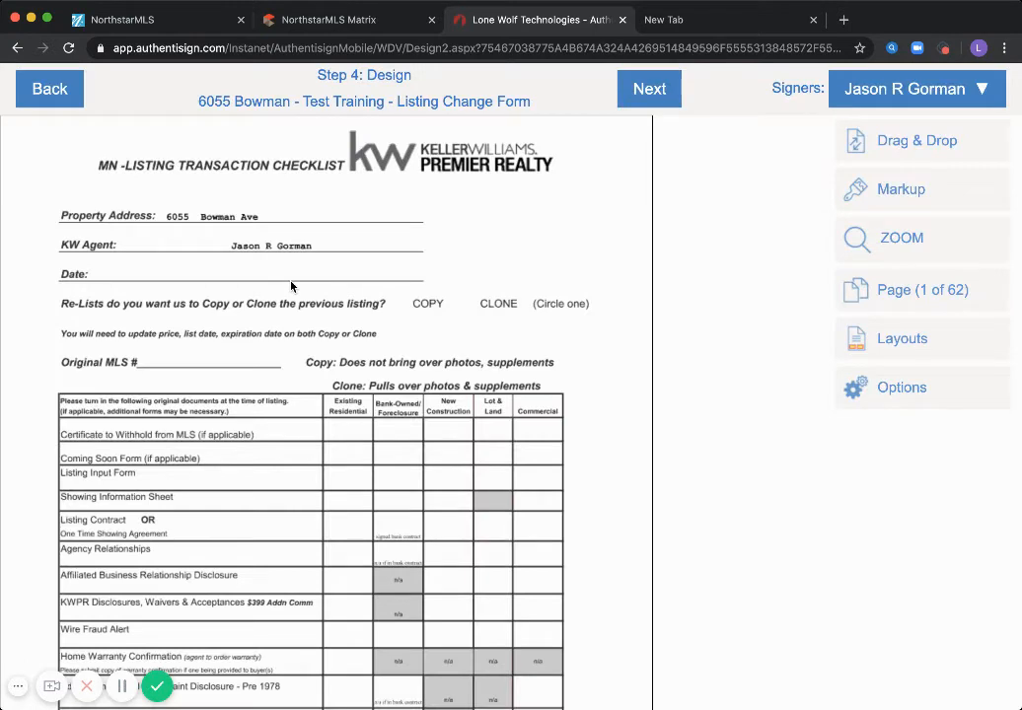
{"action": "scroll", "coordinate": [623, 326], "scroll_direction": "down", "scroll_amount": 5}
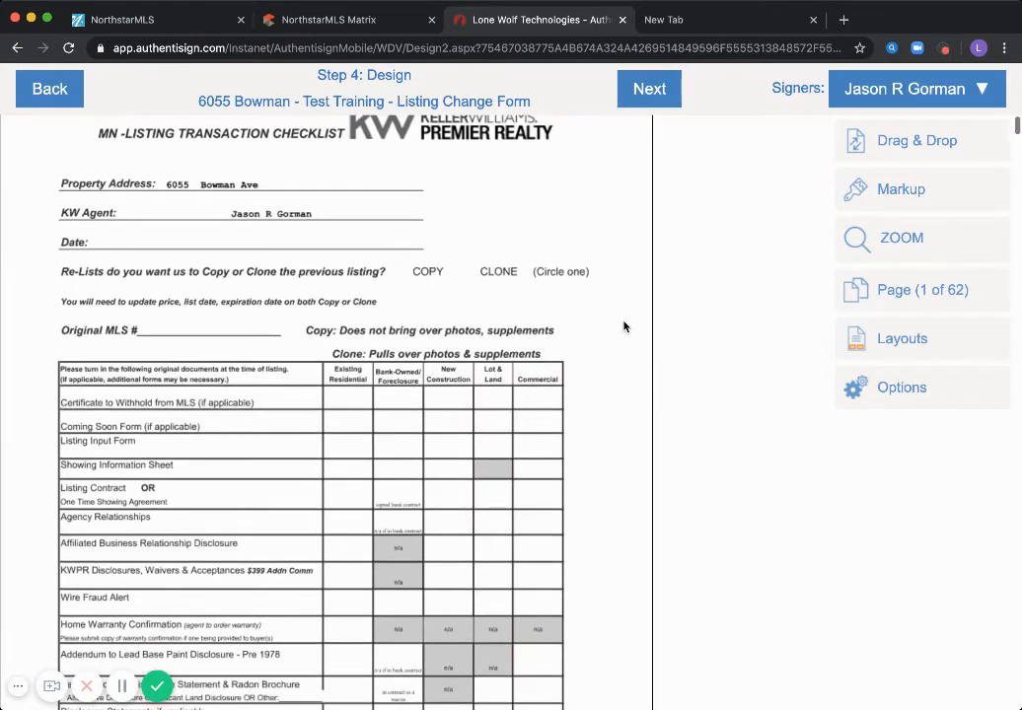
{"action": "scroll", "coordinate": [623, 326], "scroll_direction": "down", "scroll_amount": 3}
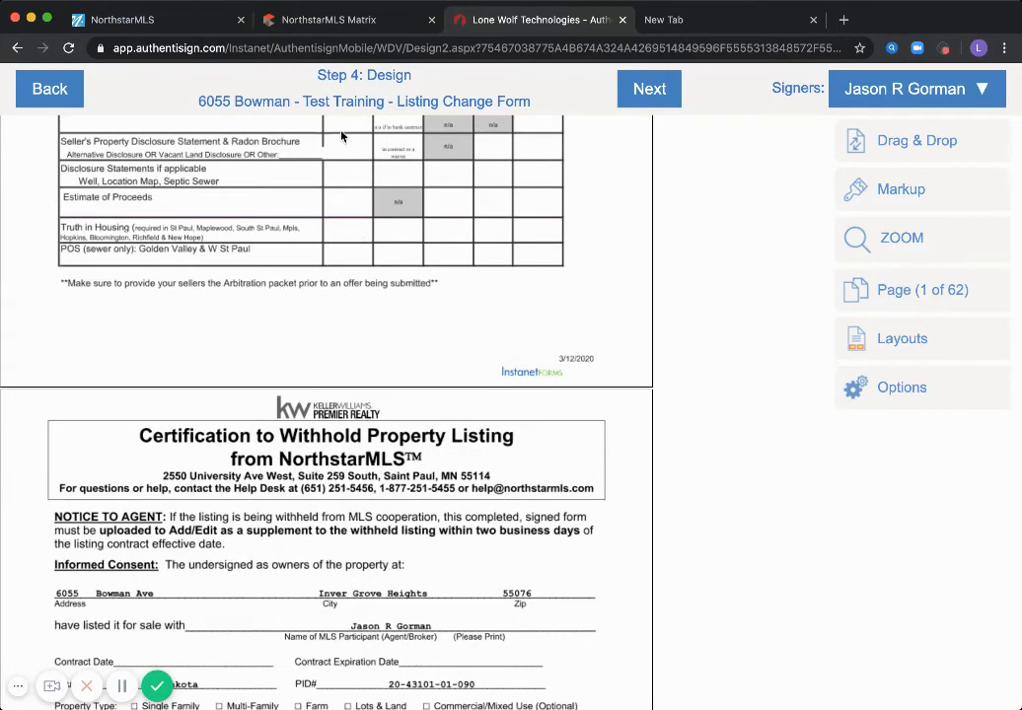
{"action": "scroll", "coordinate": [400, 309], "scroll_direction": "down", "scroll_amount": 3}
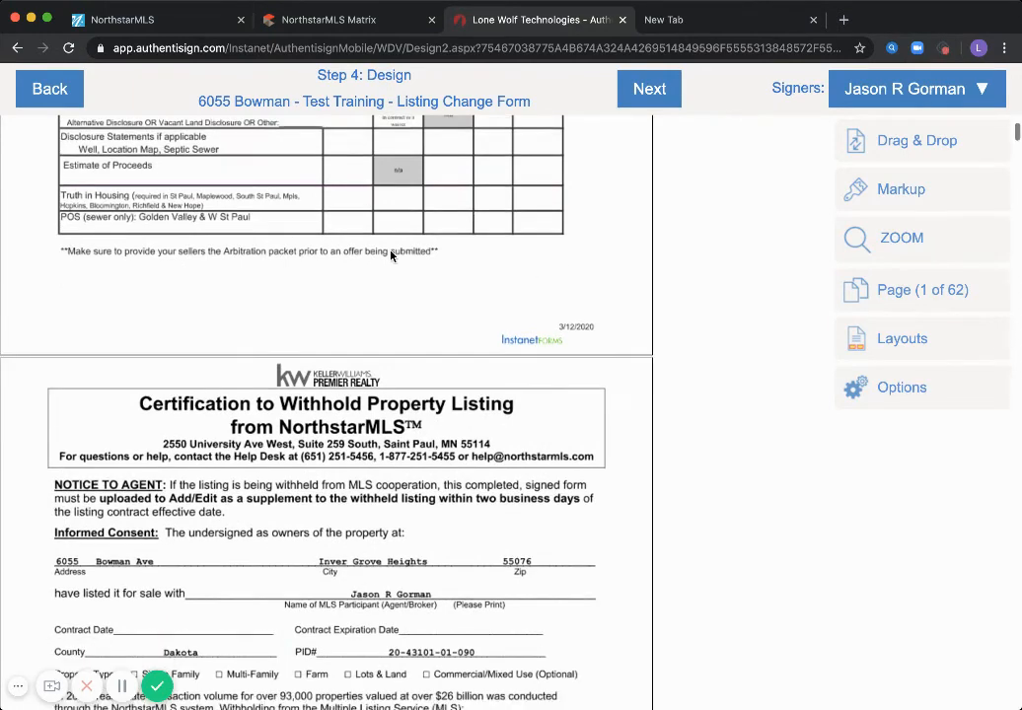
{"action": "scroll", "coordinate": [401, 309], "scroll_direction": "down", "scroll_amount": 3}
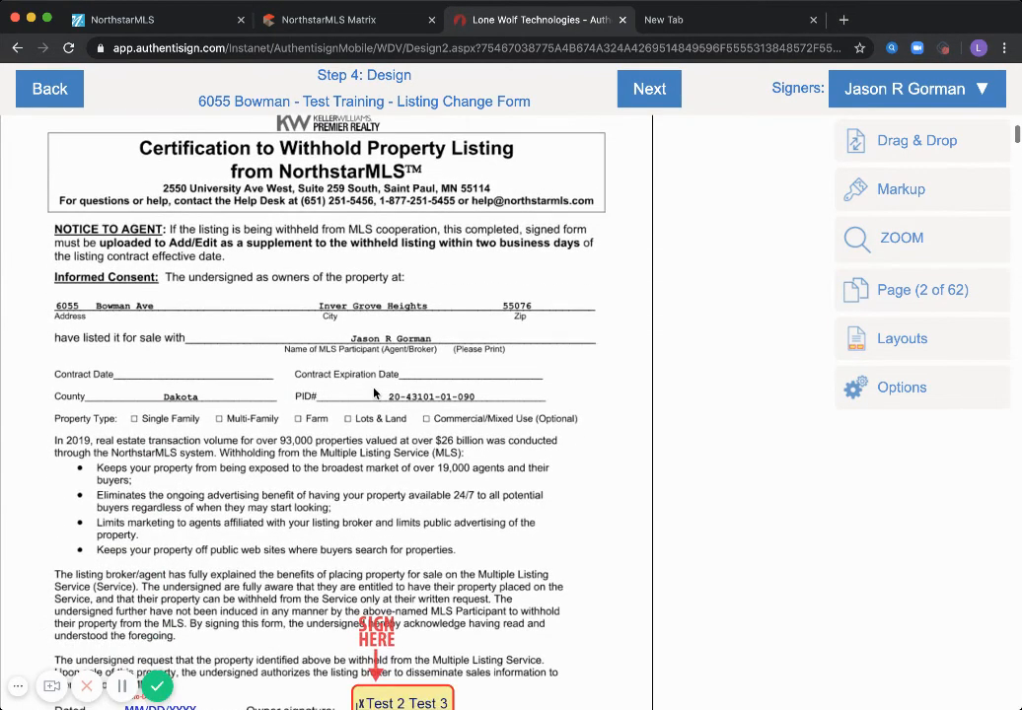
{"action": "scroll", "coordinate": [373, 392], "scroll_direction": "down", "scroll_amount": 1}
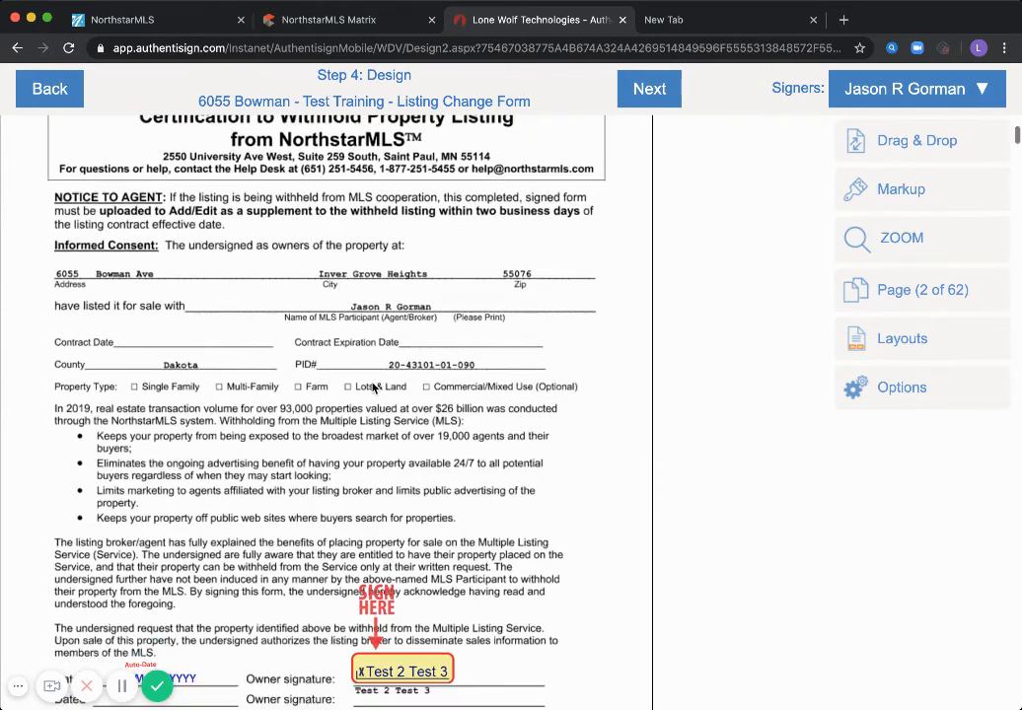
{"action": "scroll", "coordinate": [253, 534], "scroll_direction": "down", "scroll_amount": 2}
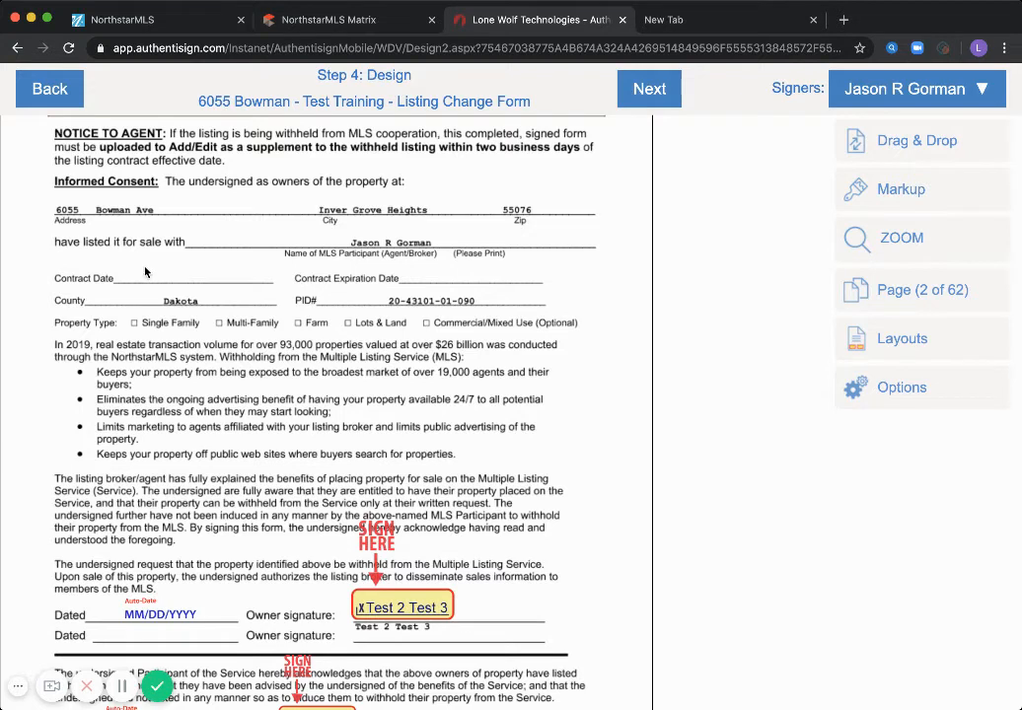
Add a text markup reading 5/23/2020 on the Contract Date line
{"action": "left_click", "coordinate": [905, 192]}
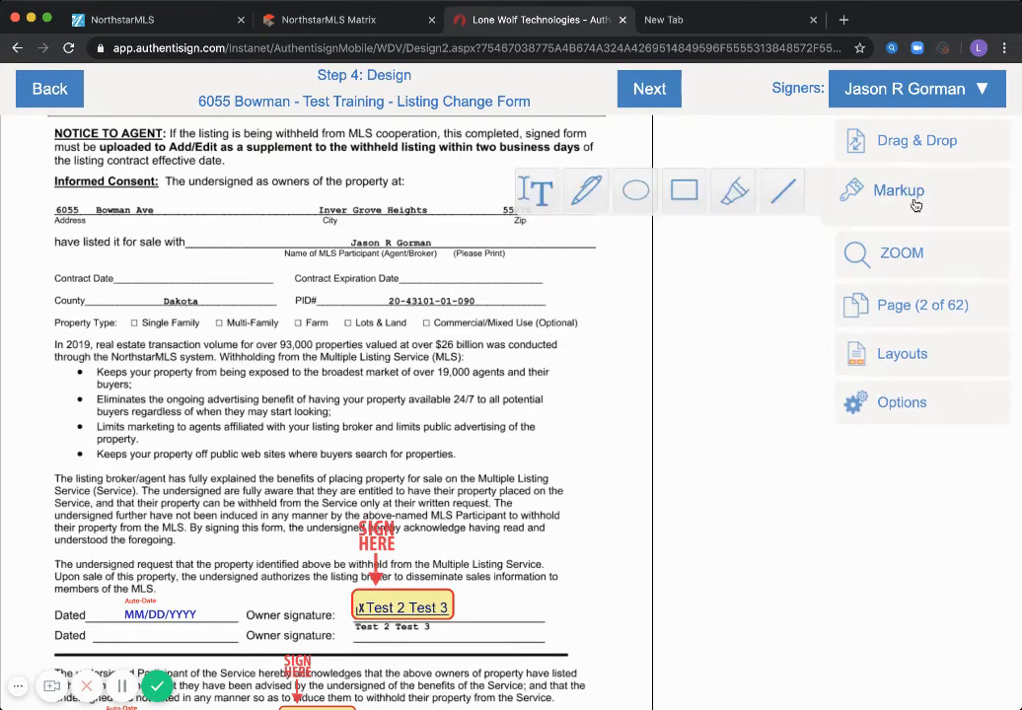
{"action": "left_click", "coordinate": [546, 196]}
{"action": "left_click", "coordinate": [126, 277]}
{"action": "left_click", "coordinate": [155, 287]}
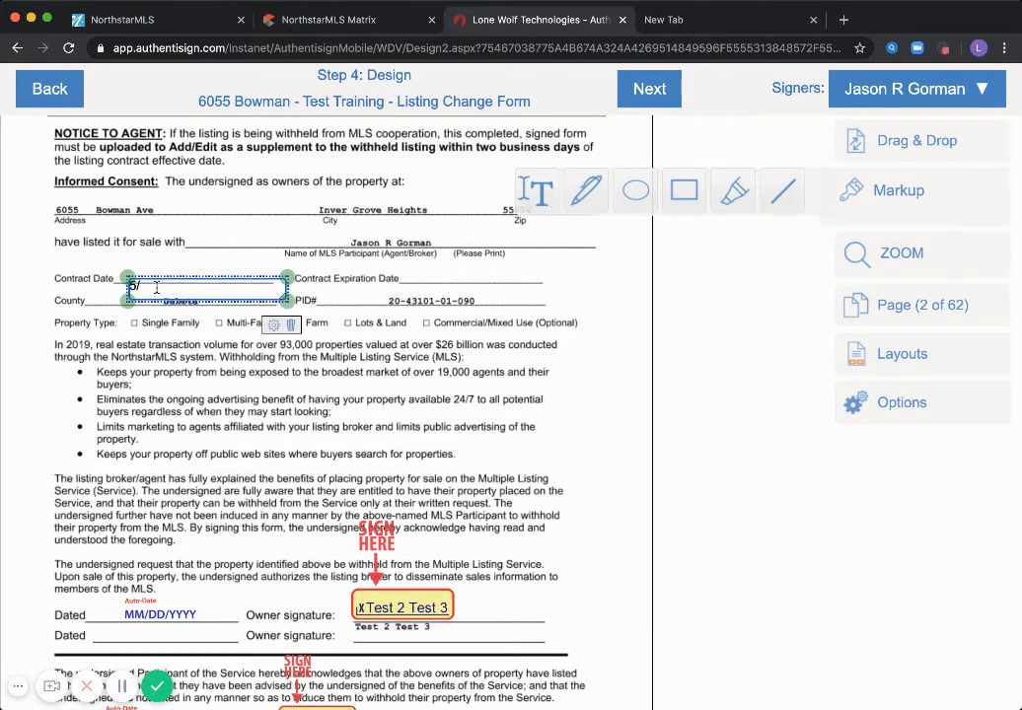
{"action": "type", "text": "5/23/2020"}
{"action": "left_click", "coordinate": [156, 274]}
Enlarge the Contract Date text box, then delete it so the date stays blank
{"action": "left_click", "coordinate": [124, 291]}
{"action": "left_click_drag", "start_coordinate": [129, 278], "coordinate": [118, 267]}
{"action": "left_click", "coordinate": [80, 272]}
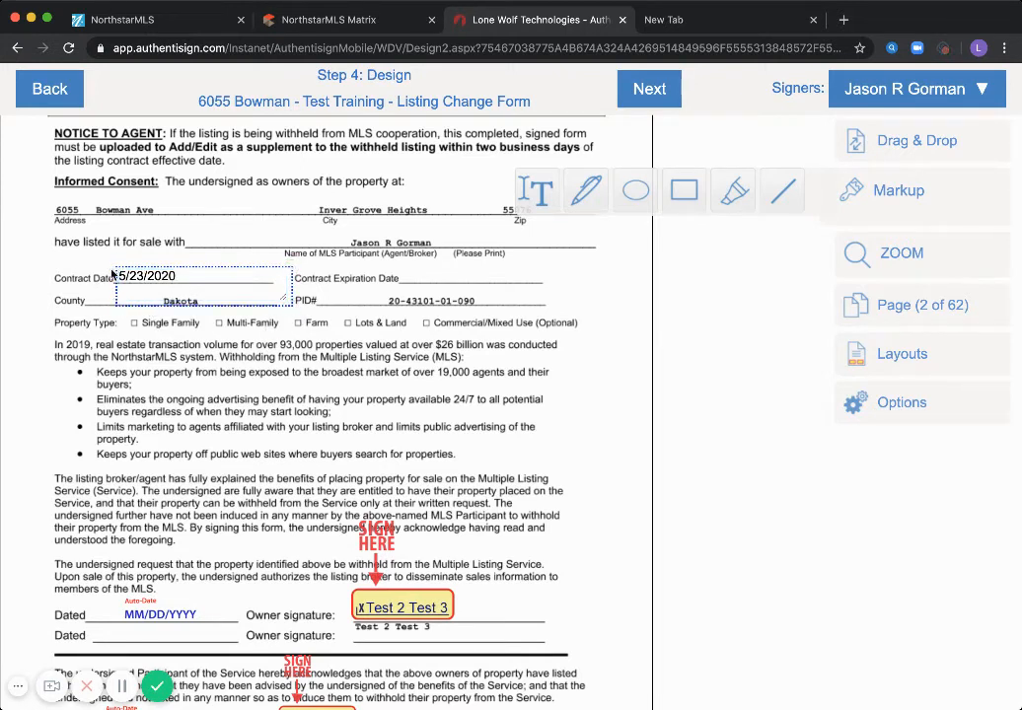
{"action": "left_click", "coordinate": [202, 292]}
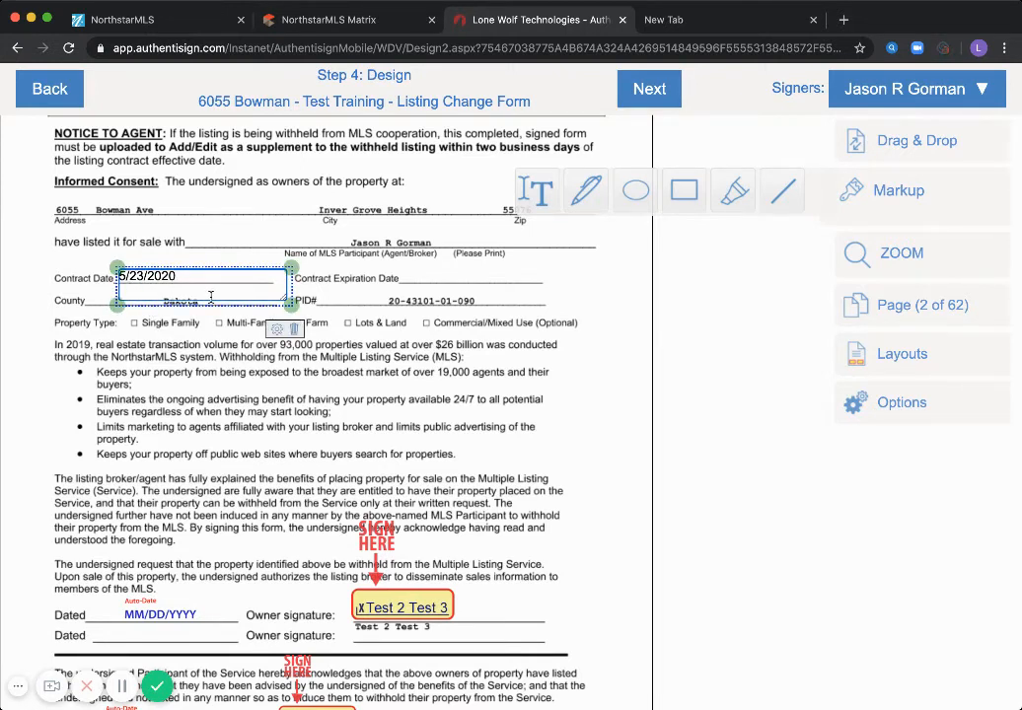
{"action": "left_click", "coordinate": [295, 330]}
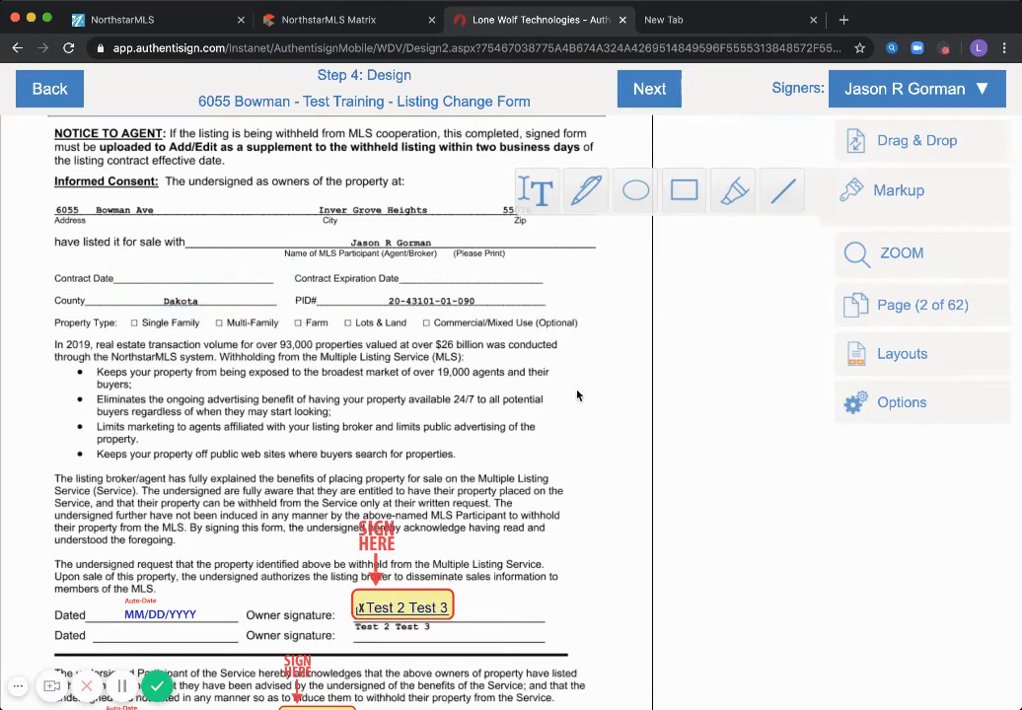
Place the agent's Sign Here field on page 3's Agent or Broker Signature line
{"action": "scroll", "coordinate": [577, 396], "scroll_direction": "down", "scroll_amount": 6}
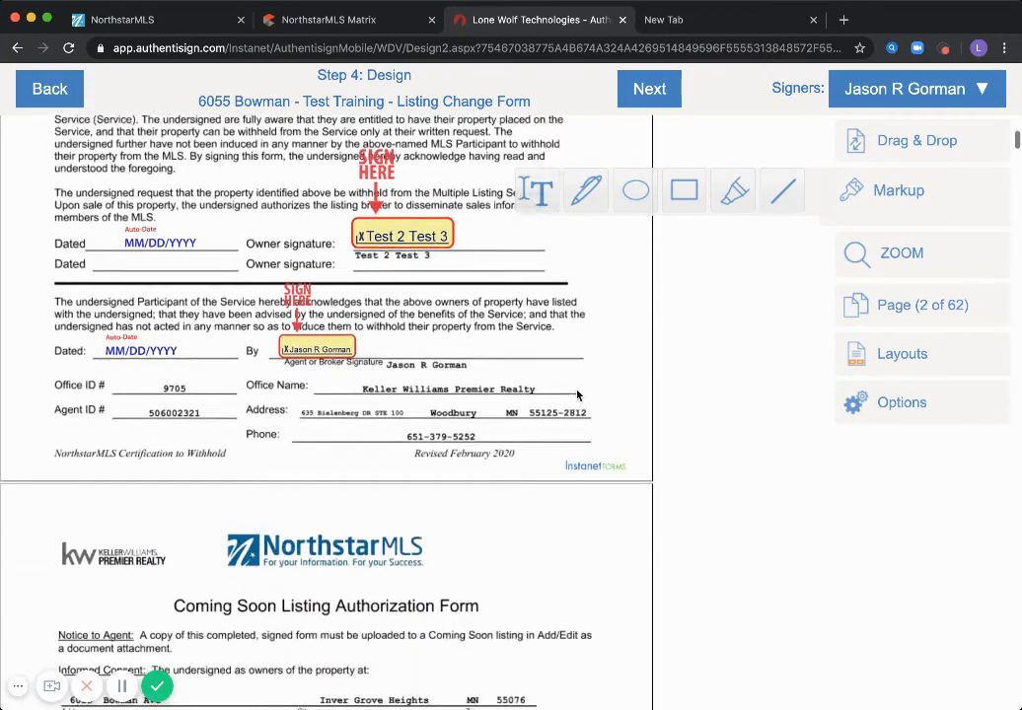
{"action": "scroll", "coordinate": [577, 395], "scroll_direction": "down", "scroll_amount": 6}
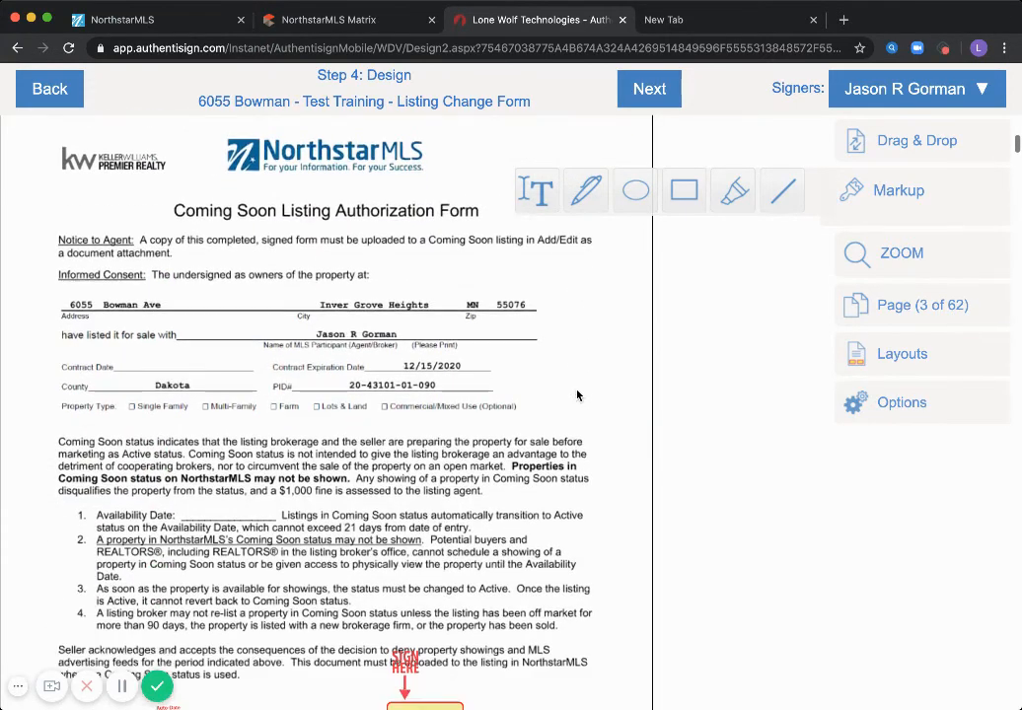
{"action": "scroll", "coordinate": [577, 396], "scroll_direction": "down", "scroll_amount": 3}
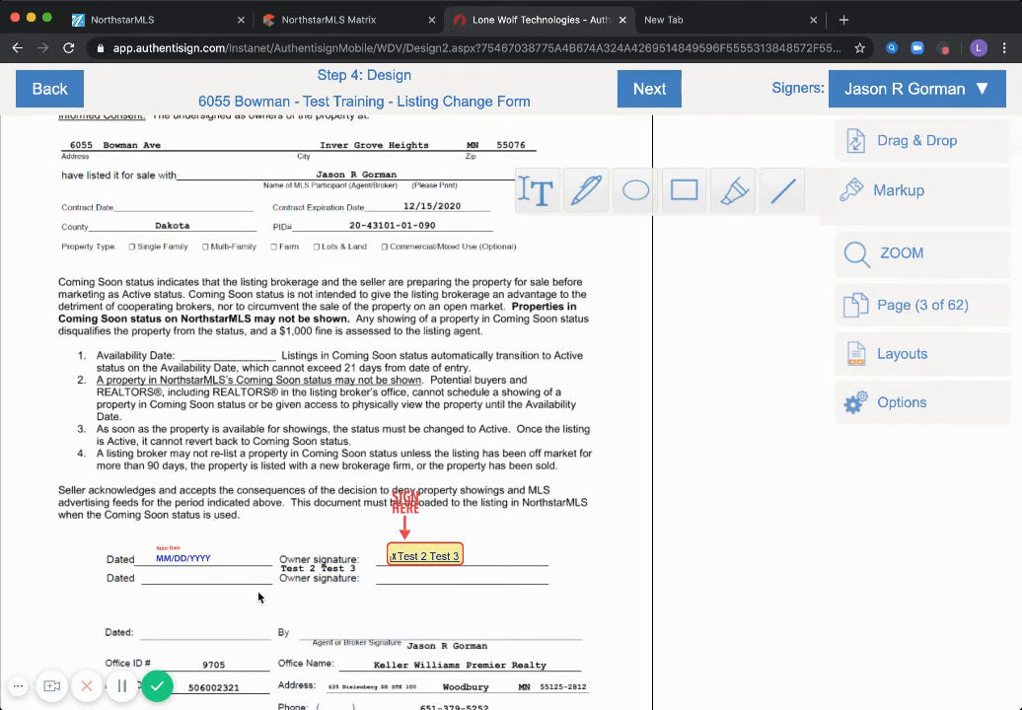
{"action": "scroll", "coordinate": [277, 590], "scroll_direction": "down", "scroll_amount": 2}
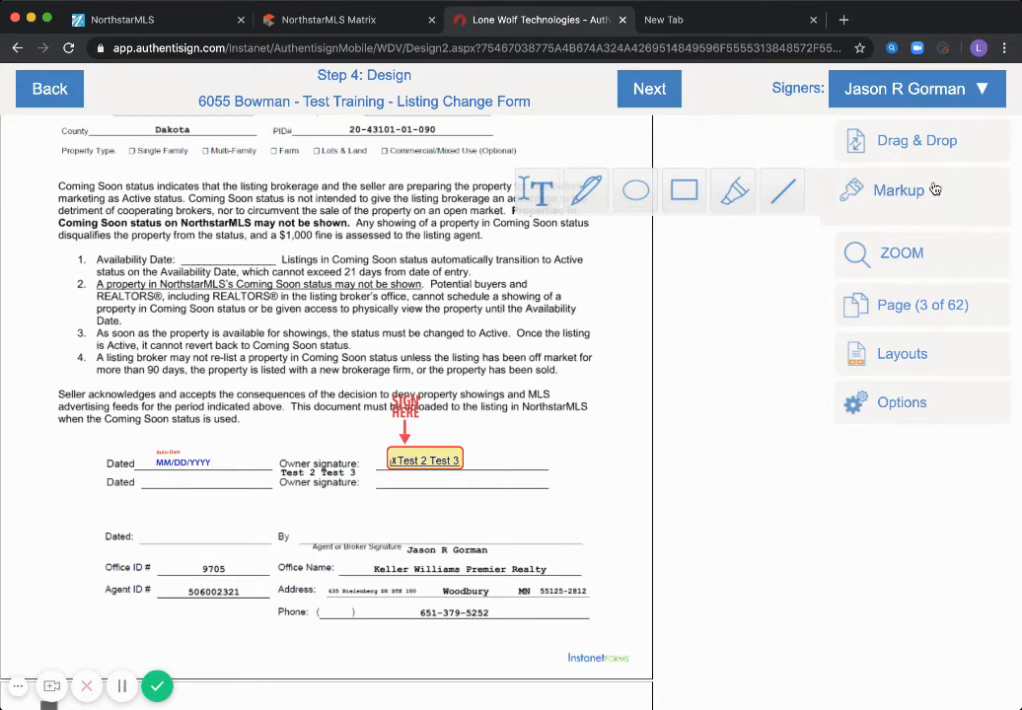
{"action": "left_click", "coordinate": [866, 90]}
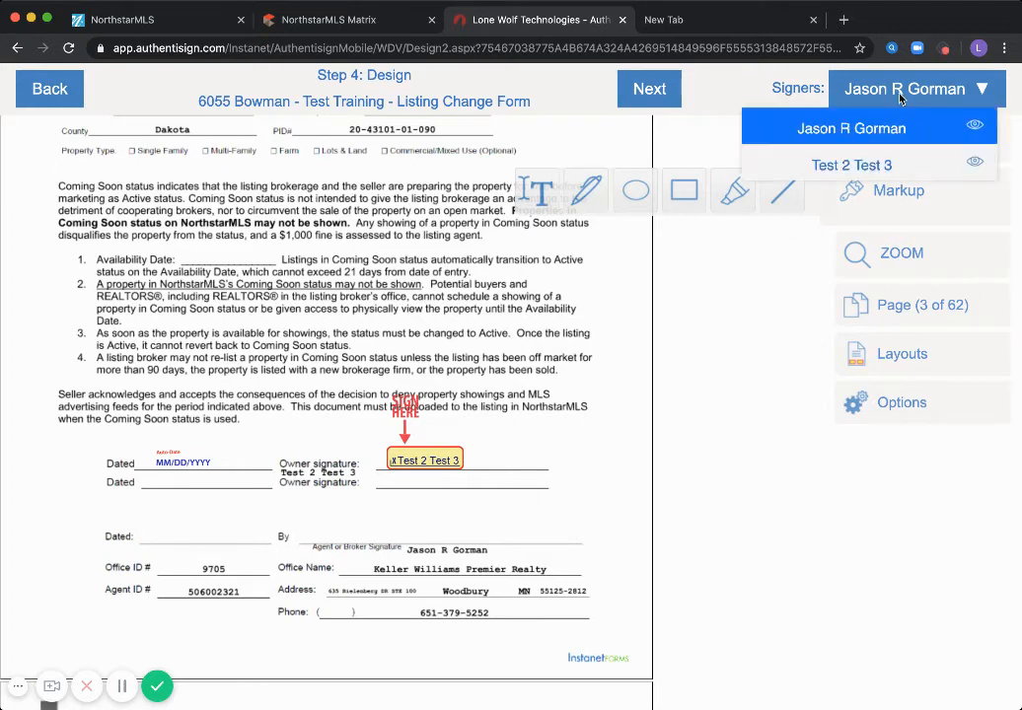
{"action": "left_click", "coordinate": [856, 132]}
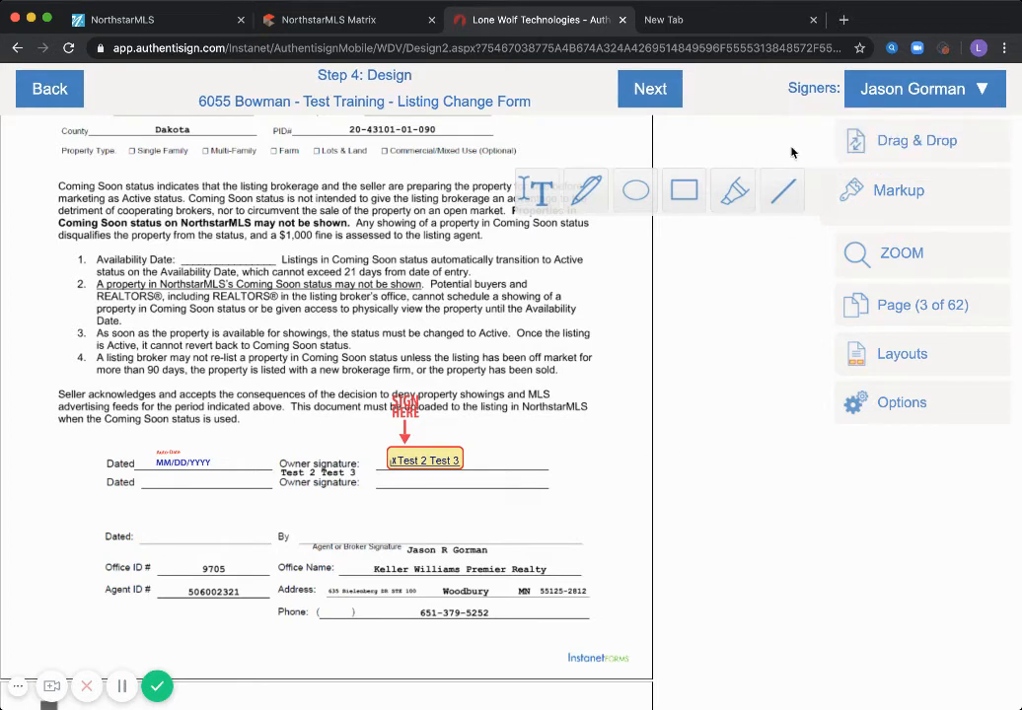
{"action": "left_click", "coordinate": [885, 138]}
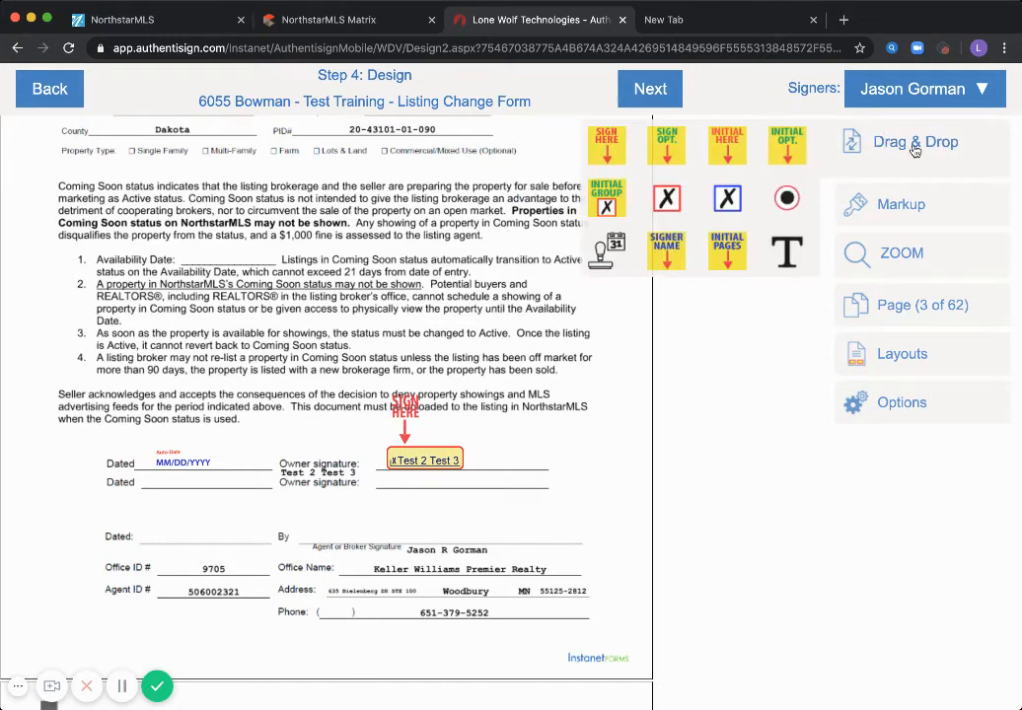
{"action": "left_click", "coordinate": [607, 143]}
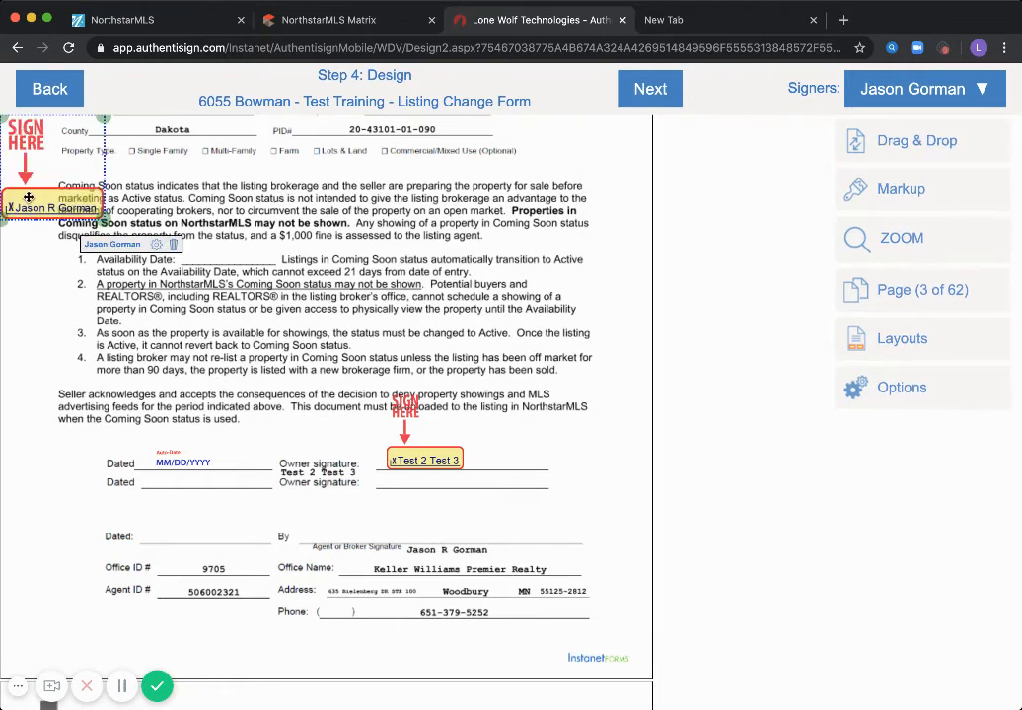
{"action": "mouse_move", "coordinate": [31, 189]}
{"action": "left_mouse_down"}
{"action": "mouse_move", "coordinate": [154, 274]}
{"action": "mouse_move", "coordinate": [296, 347]}
{"action": "mouse_move", "coordinate": [353, 405]}
{"action": "mouse_move", "coordinate": [353, 493]}
{"action": "mouse_move", "coordinate": [367, 513]}
{"action": "mouse_move", "coordinate": [400, 513]}
{"action": "left_mouse_up"}
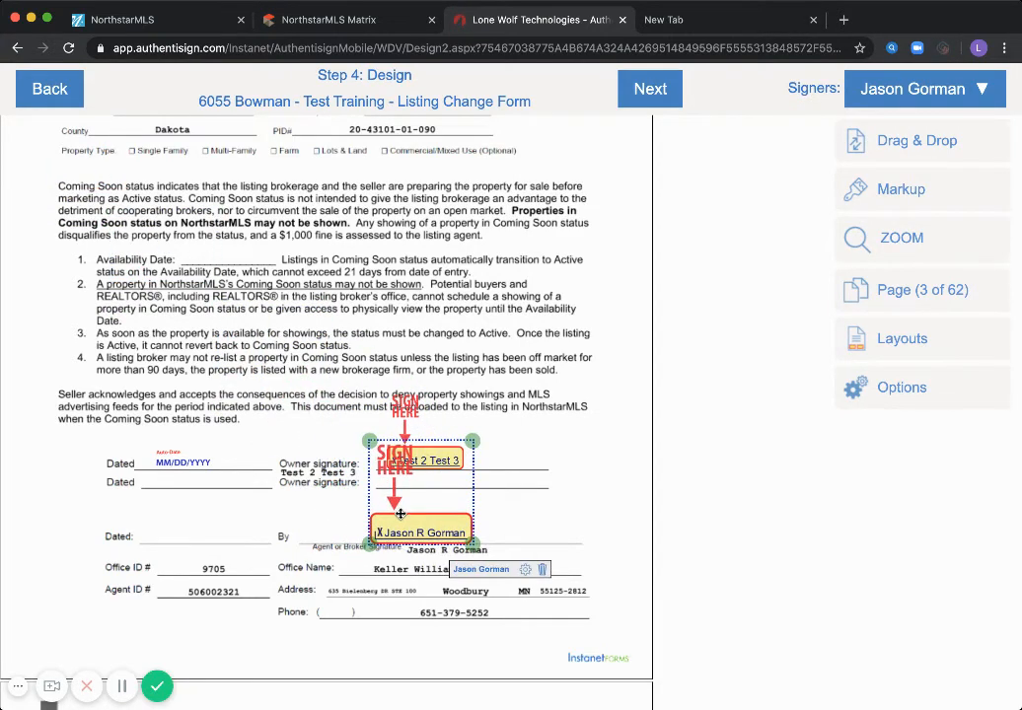
{"action": "left_click", "coordinate": [551, 506]}
{"action": "scroll", "coordinate": [551, 506], "scroll_direction": "down", "scroll_amount": 3}
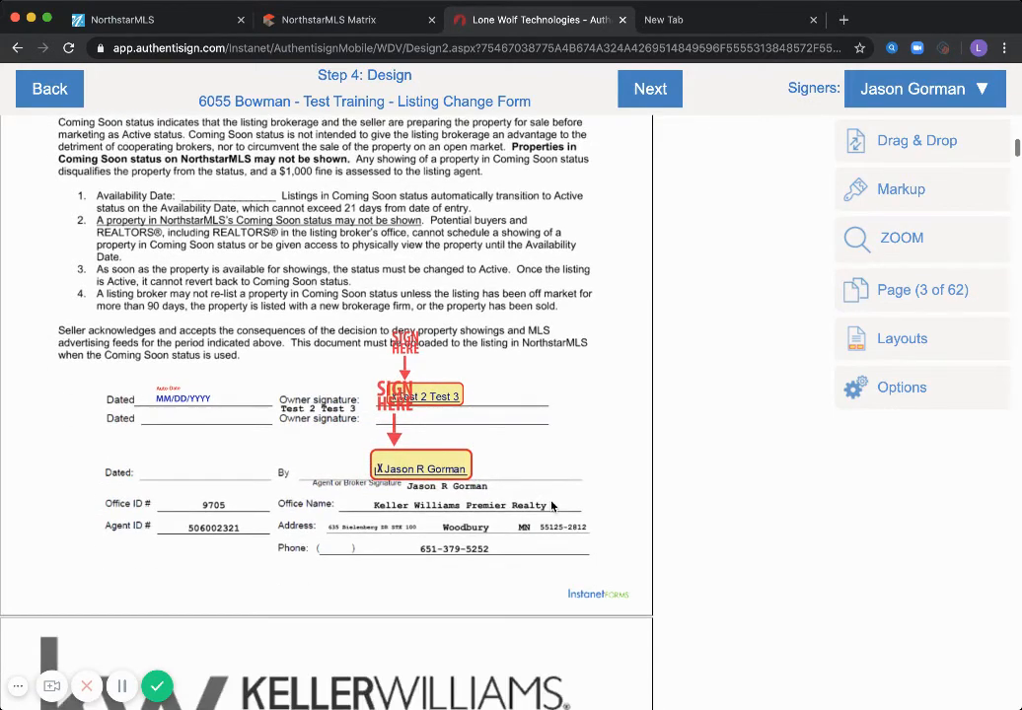
{"action": "scroll", "coordinate": [551, 506], "scroll_direction": "down", "scroll_amount": 12}
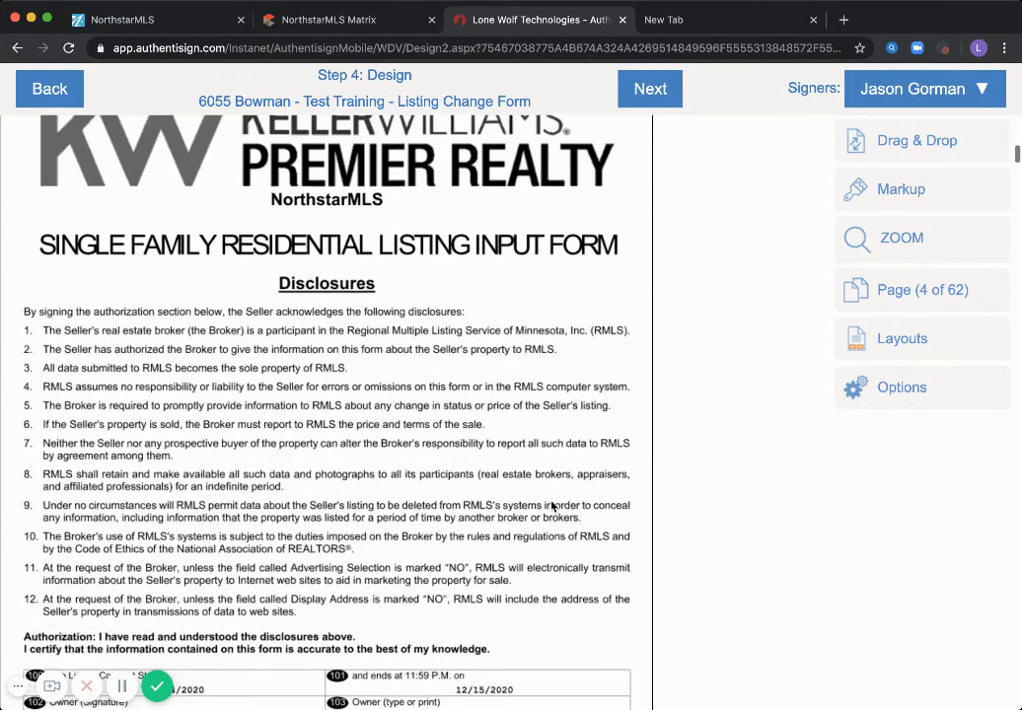
{"action": "scroll", "coordinate": [551, 506], "scroll_direction": "down", "scroll_amount": 3}
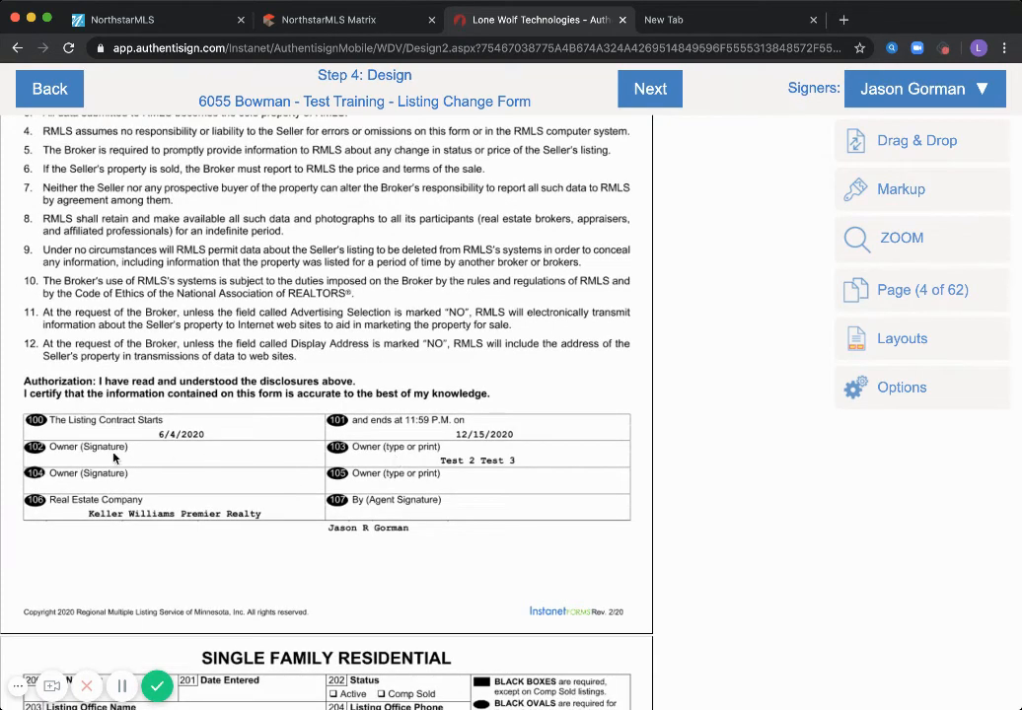
Place the owner's Sign Here field on row 102 Owner (Signature)
{"action": "left_click", "coordinate": [880, 84]}
{"action": "left_click", "coordinate": [840, 163]}
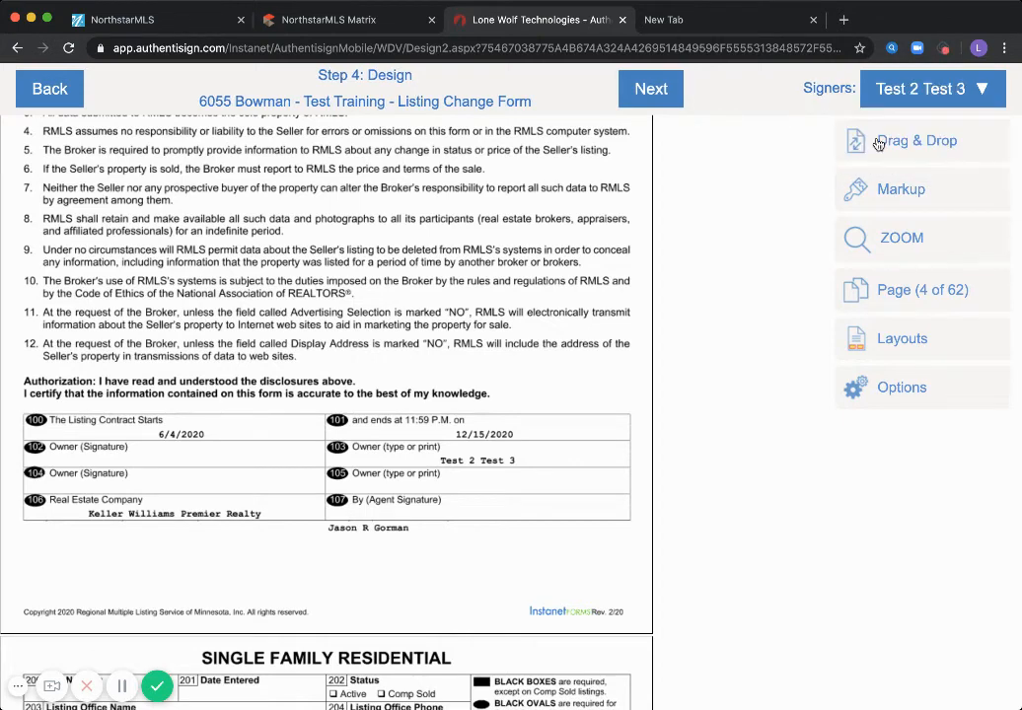
{"action": "left_click", "coordinate": [879, 144]}
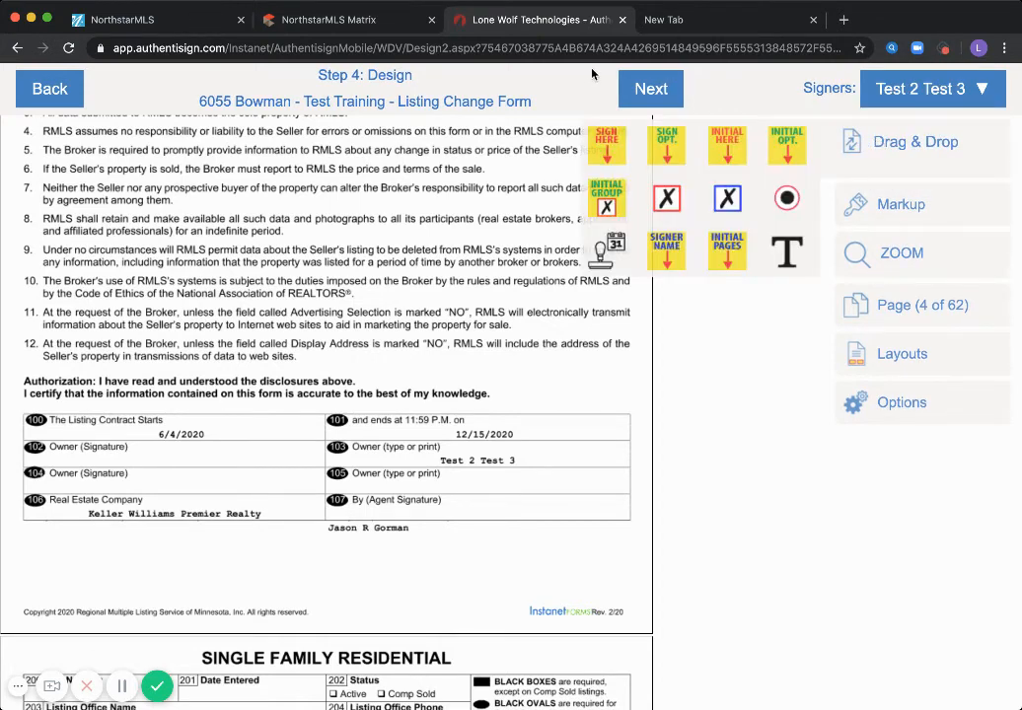
{"action": "left_click", "coordinate": [603, 148]}
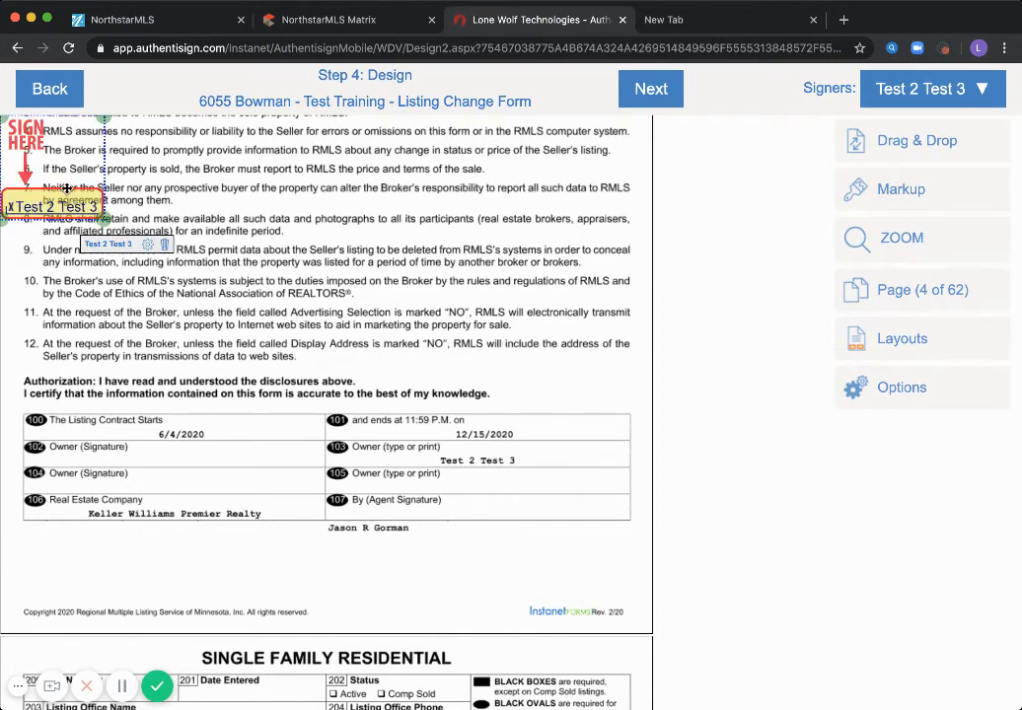
{"action": "mouse_move", "coordinate": [66, 187]}
{"action": "left_mouse_down"}
{"action": "mouse_move", "coordinate": [81, 355]}
{"action": "mouse_move", "coordinate": [141, 447]}
{"action": "left_mouse_up"}
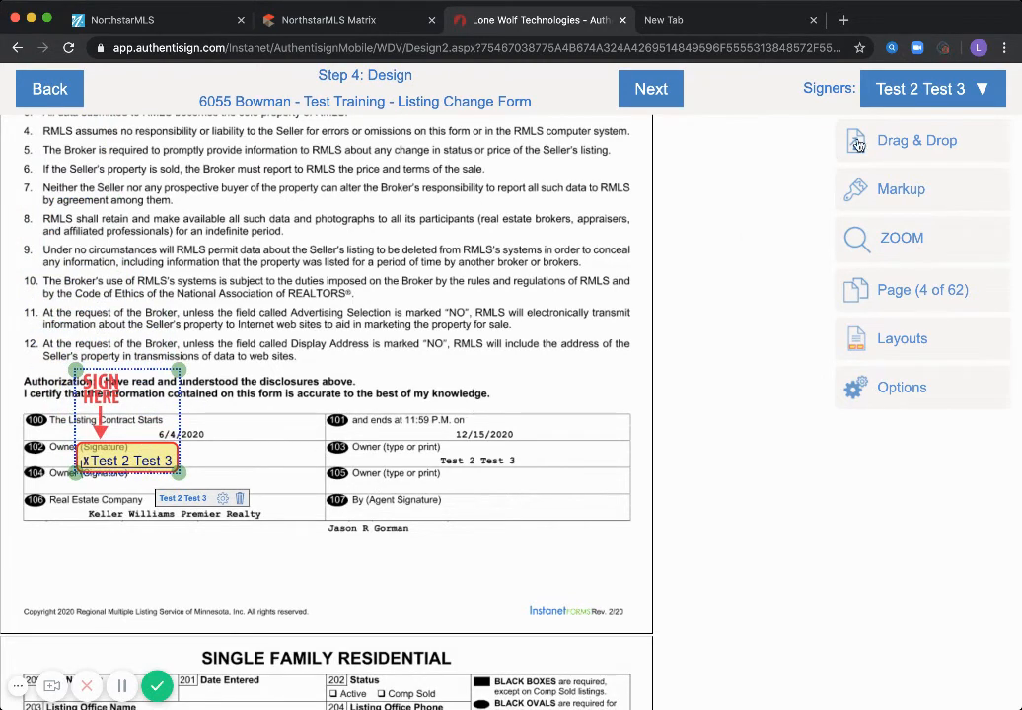
Add the agent's Sign Here field and move it into the 107 Agent Signature box
{"action": "left_click", "coordinate": [884, 99]}
{"action": "left_click", "coordinate": [852, 133]}
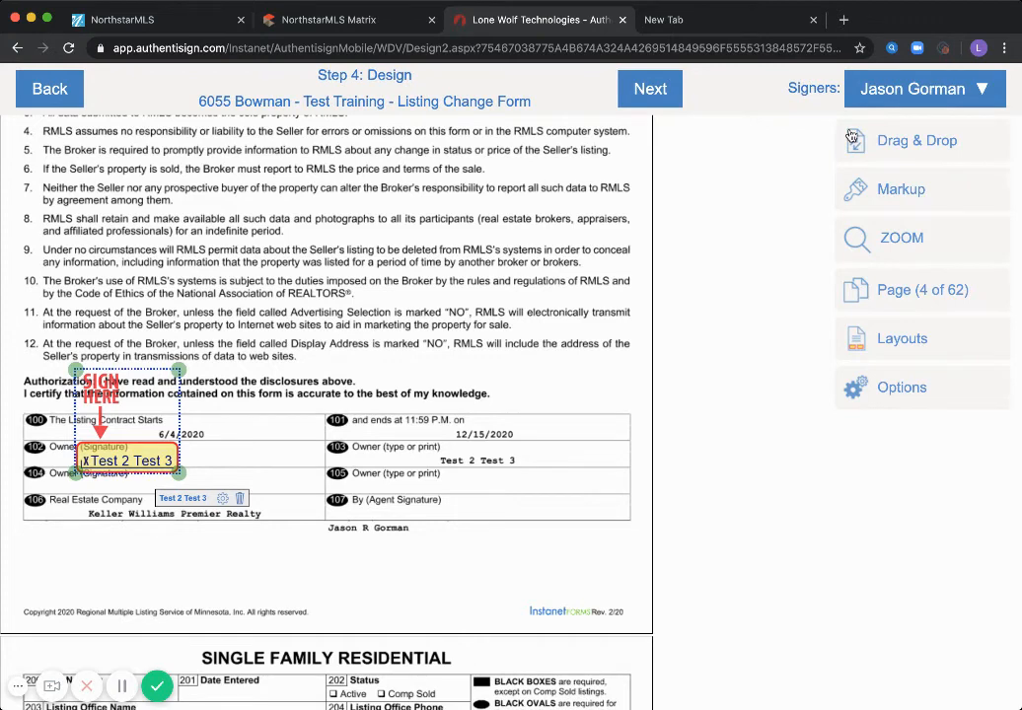
{"action": "left_click", "coordinate": [856, 140]}
{"action": "left_click", "coordinate": [599, 160]}
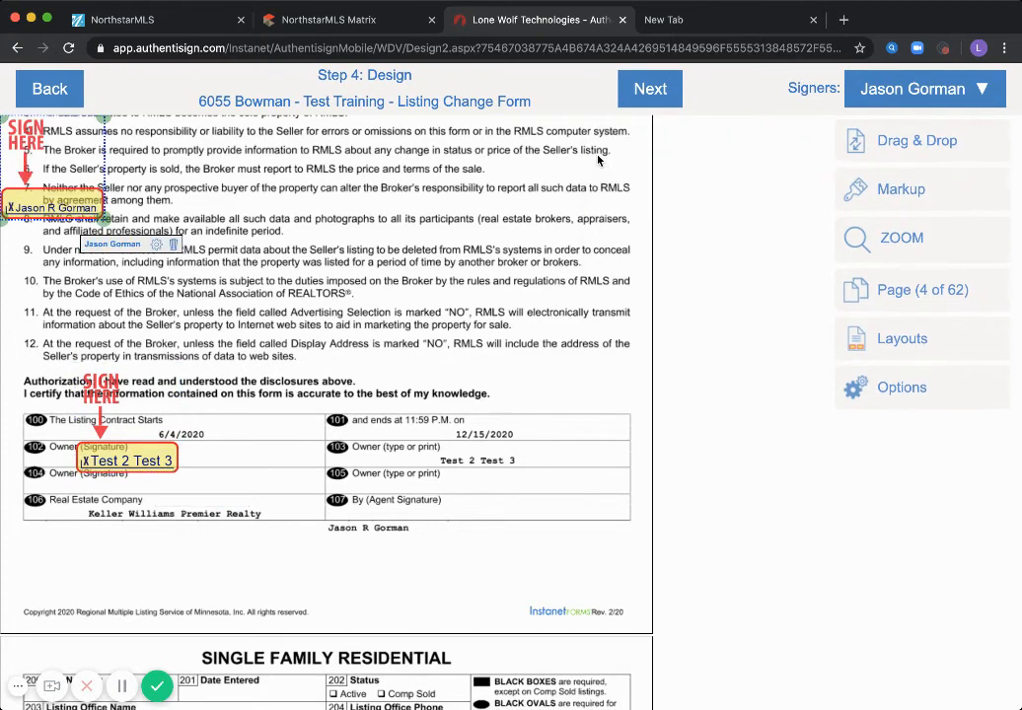
{"action": "left_click_drag", "start_coordinate": [72, 195], "coordinate": [99, 394]}
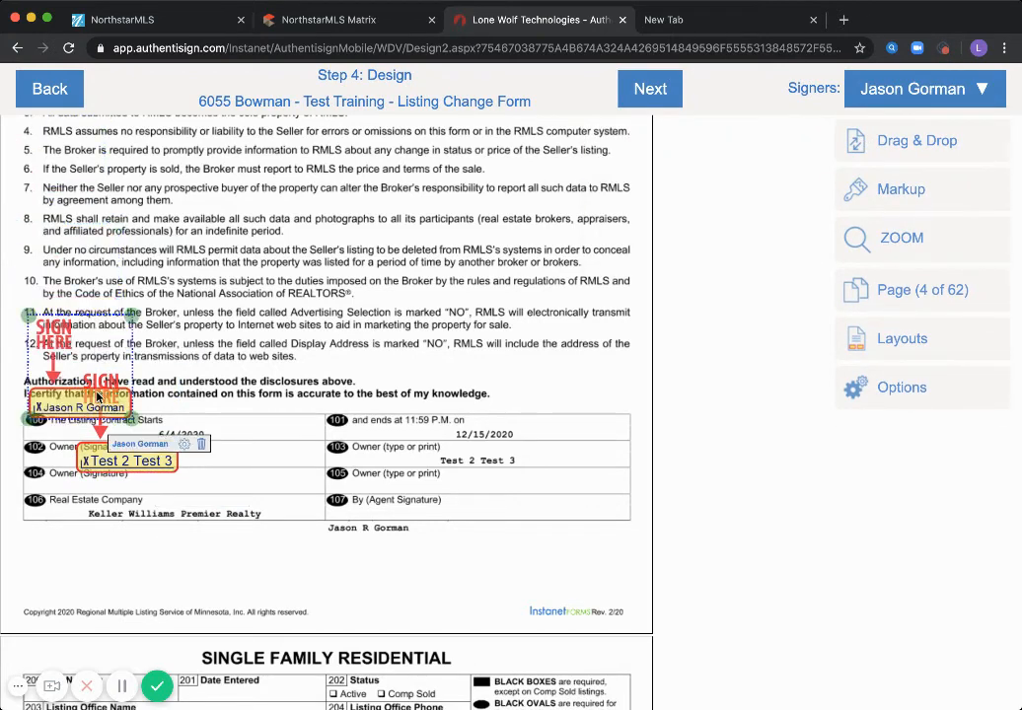
{"action": "mouse_move", "coordinate": [123, 460]}
{"action": "left_mouse_down"}
{"action": "mouse_move", "coordinate": [118, 475]}
{"action": "mouse_move", "coordinate": [148, 444]}
{"action": "left_mouse_up"}
{"action": "left_click", "coordinate": [46, 395]}
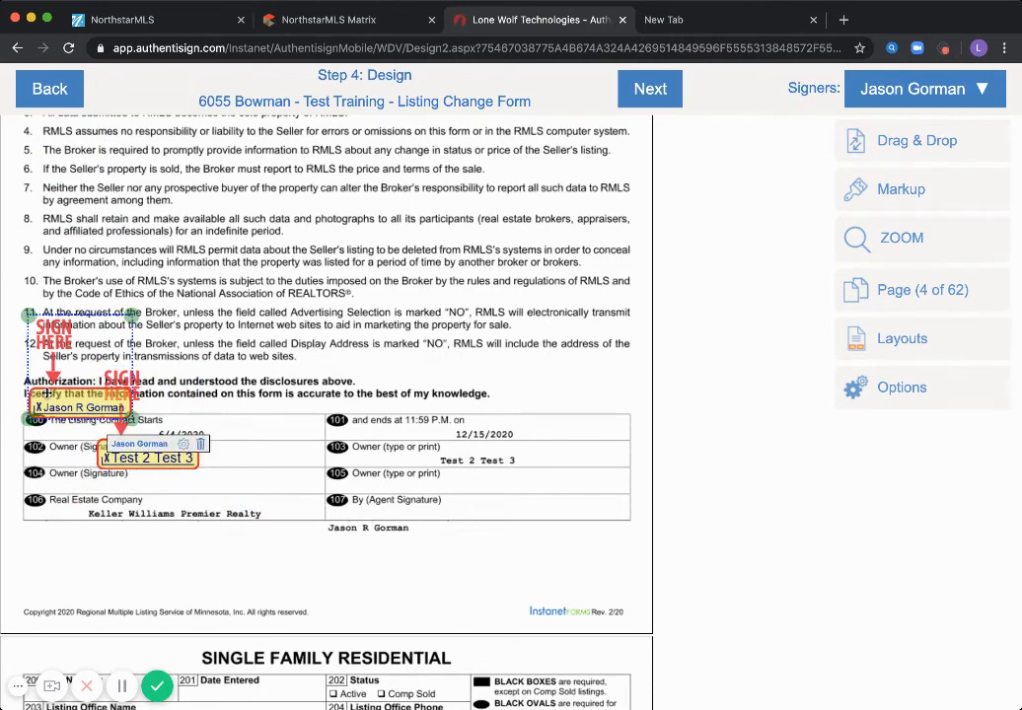
{"action": "mouse_move", "coordinate": [47, 395]}
{"action": "left_mouse_down"}
{"action": "mouse_move", "coordinate": [62, 547]}
{"action": "mouse_move", "coordinate": [47, 476]}
{"action": "mouse_move", "coordinate": [53, 464]}
{"action": "mouse_move", "coordinate": [74, 473]}
{"action": "left_mouse_up"}
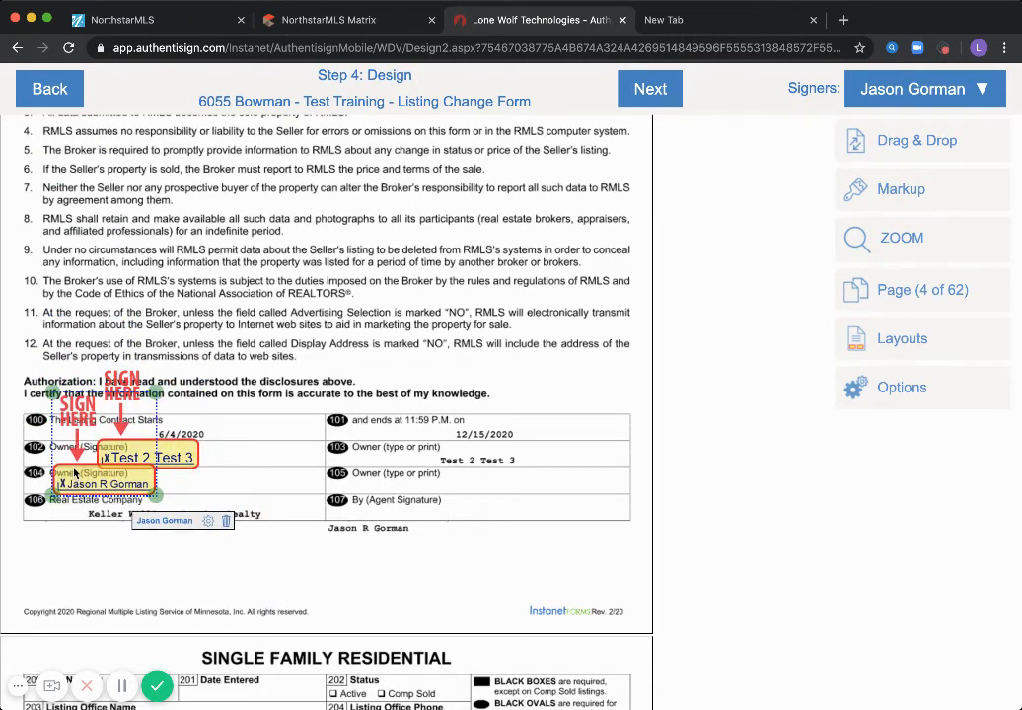
{"action": "left_click", "coordinate": [443, 567]}
{"action": "scroll", "coordinate": [443, 567], "scroll_direction": "down", "scroll_amount": 3}
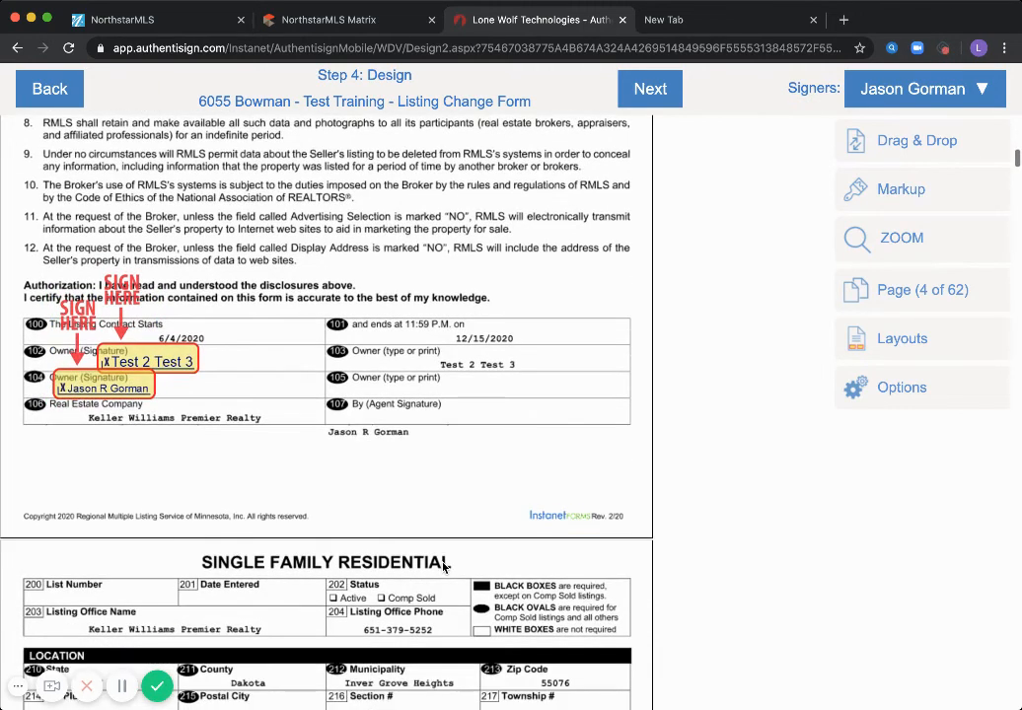
{"action": "scroll", "coordinate": [442, 567], "scroll_direction": "down", "scroll_amount": 1}
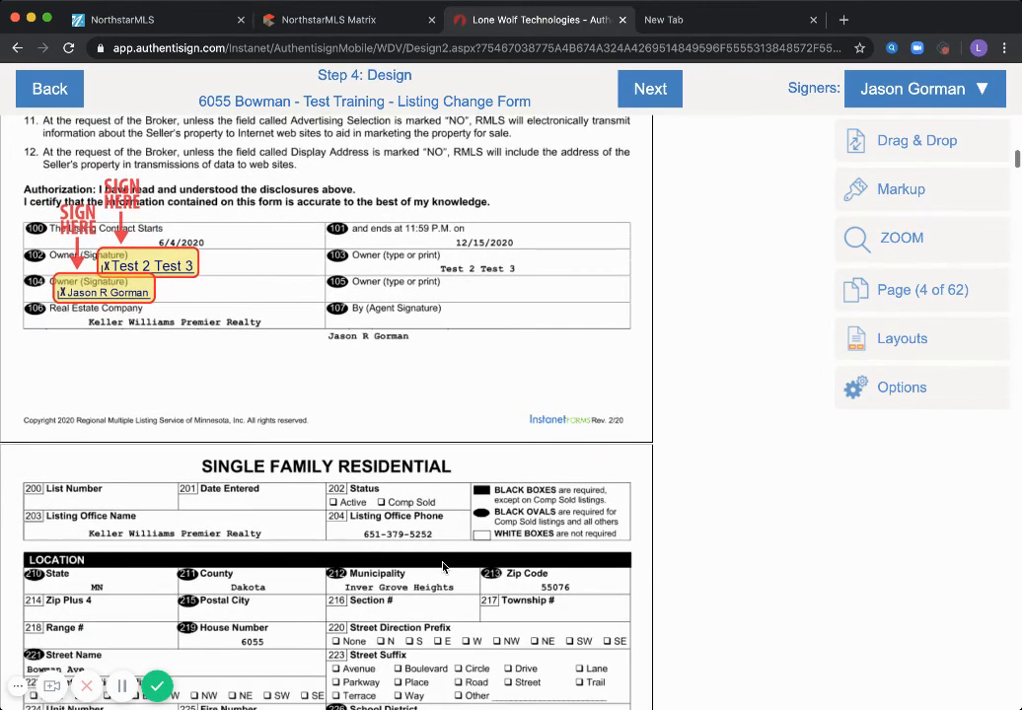
{"action": "scroll", "coordinate": [443, 567], "scroll_direction": "down", "scroll_amount": 1}
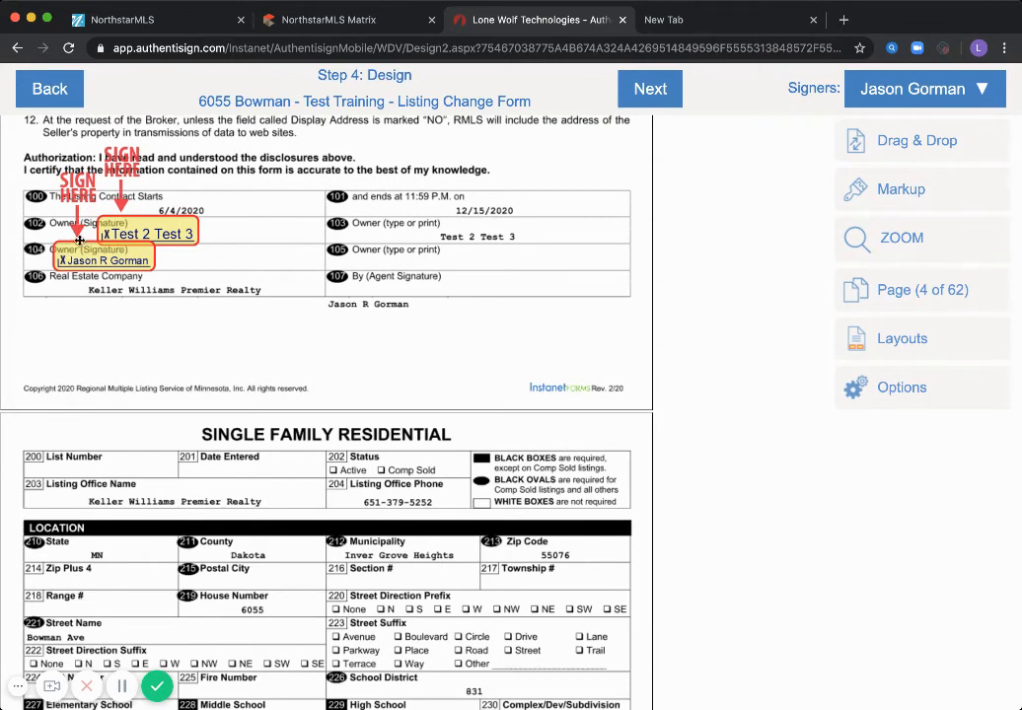
{"action": "left_click_drag", "start_coordinate": [75, 239], "coordinate": [357, 280]}
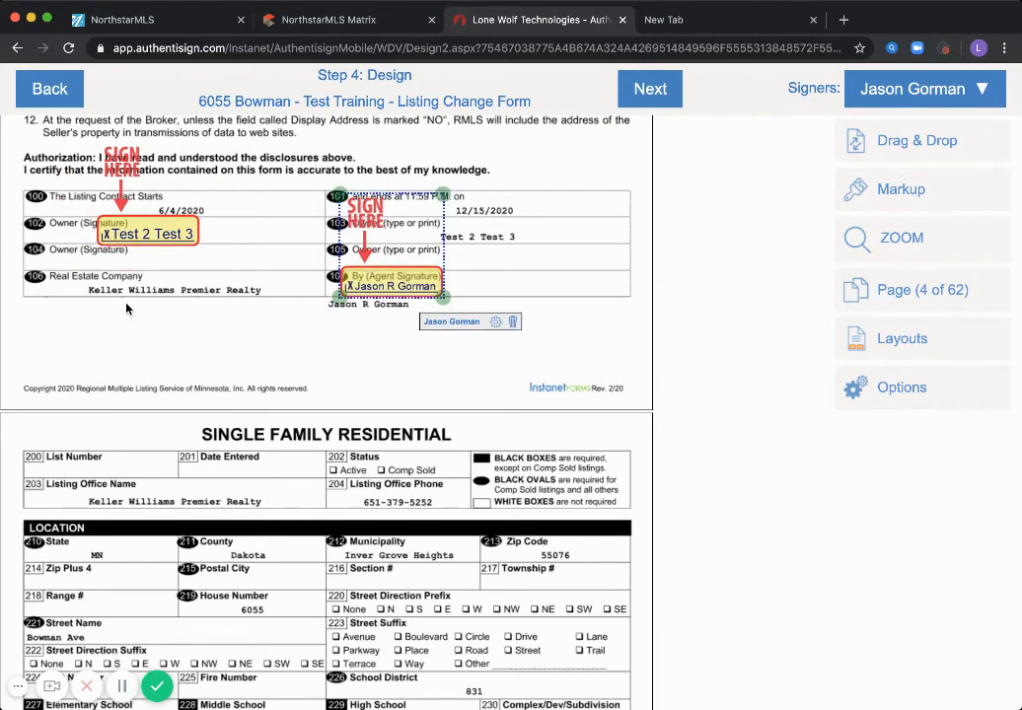
{"action": "scroll", "coordinate": [190, 336], "scroll_direction": "down", "scroll_amount": 5}
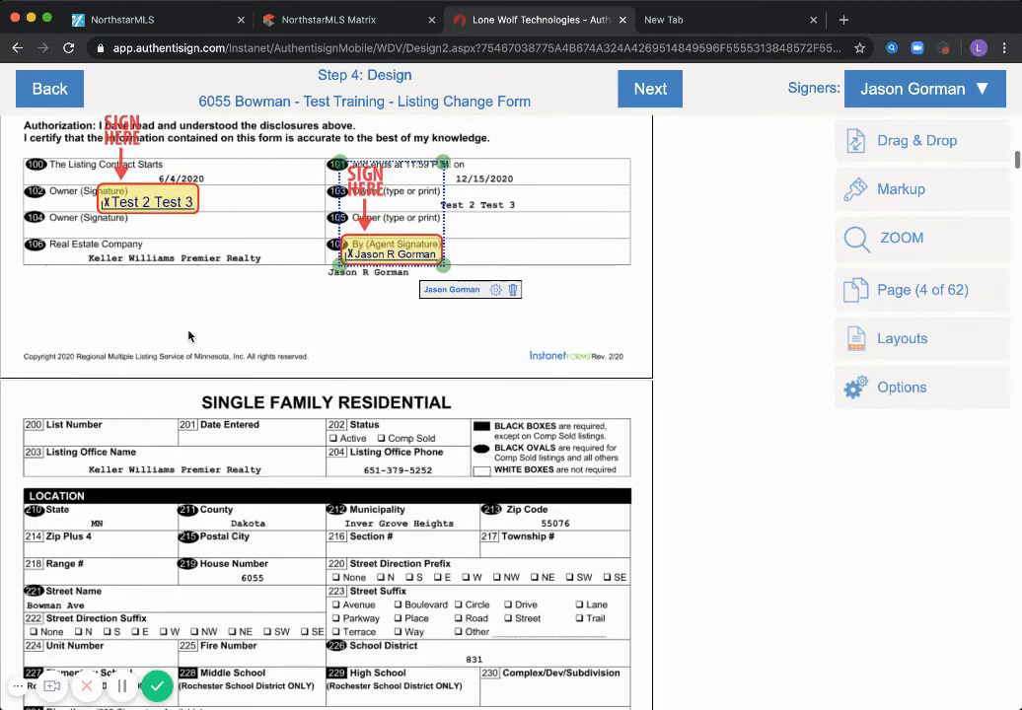
{"action": "scroll", "coordinate": [188, 334], "scroll_direction": "down", "scroll_amount": 5}
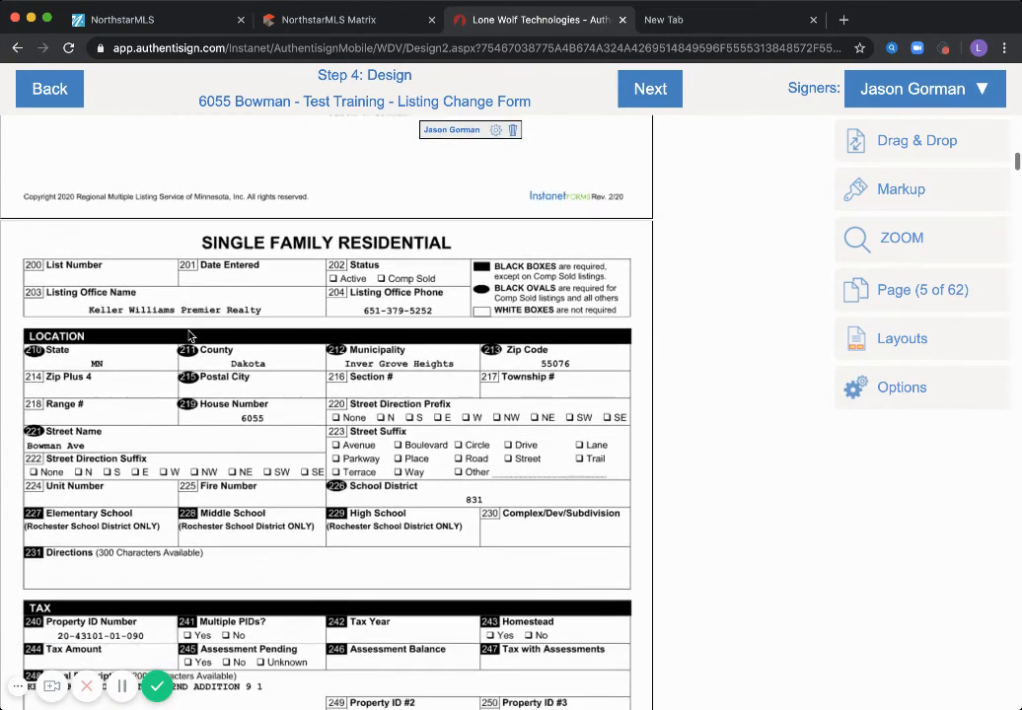
{"action": "scroll", "coordinate": [188, 339], "scroll_direction": "down", "scroll_amount": 10}
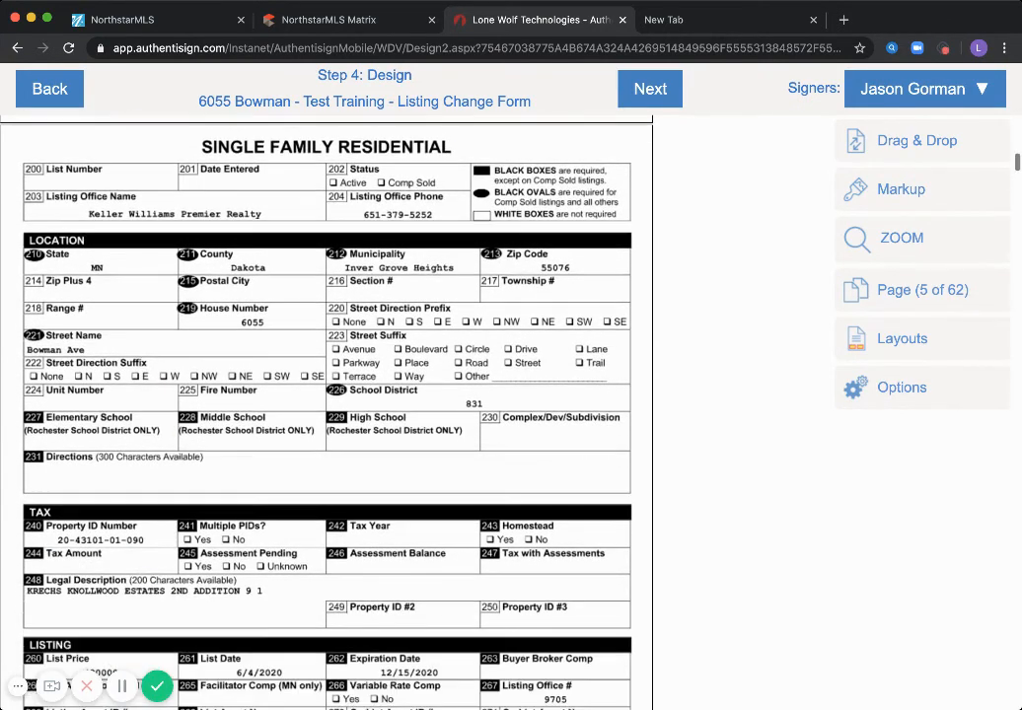
{"action": "scroll", "coordinate": [208, 538], "scroll_direction": "down", "scroll_amount": 20}
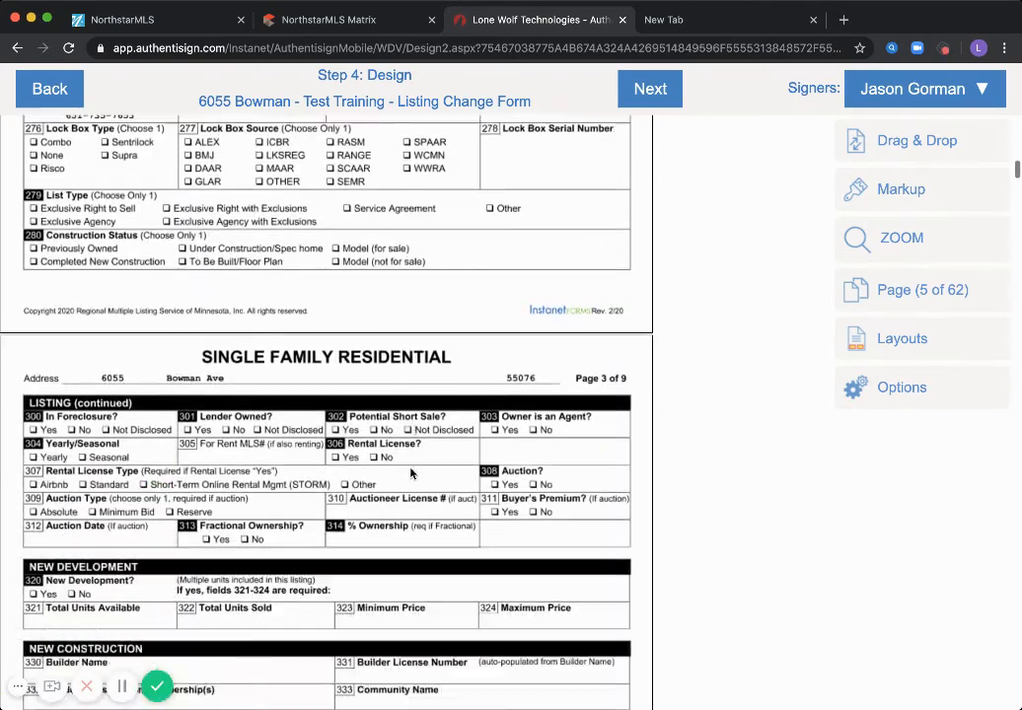
{"action": "scroll", "coordinate": [412, 473], "scroll_direction": "down", "scroll_amount": 20}
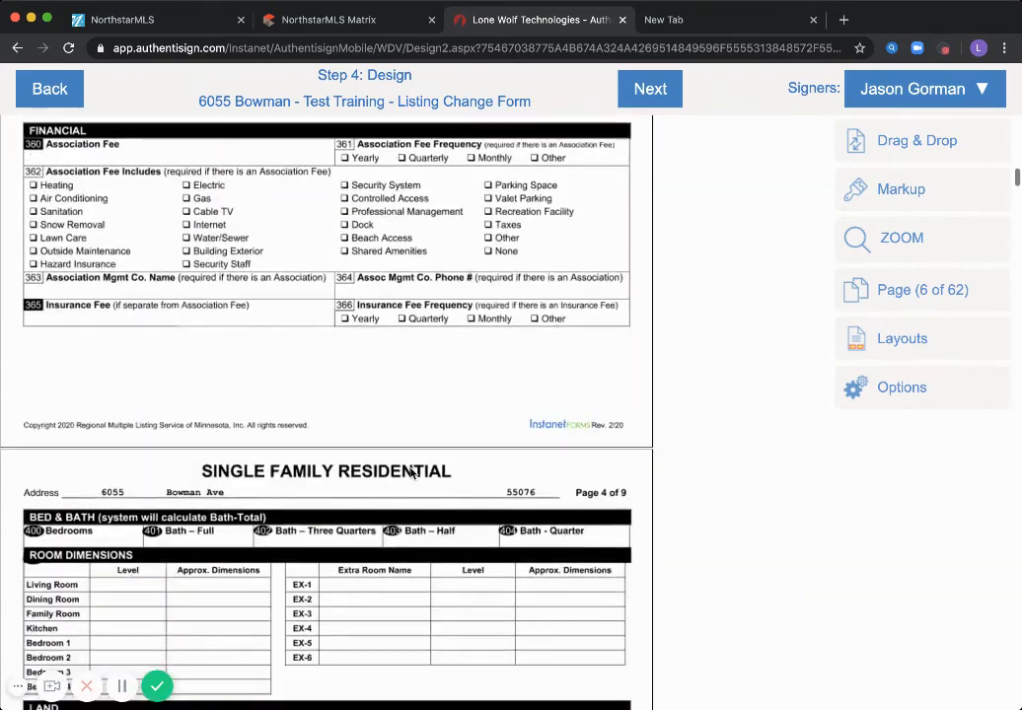
{"action": "scroll", "coordinate": [410, 473], "scroll_direction": "down", "scroll_amount": 10}
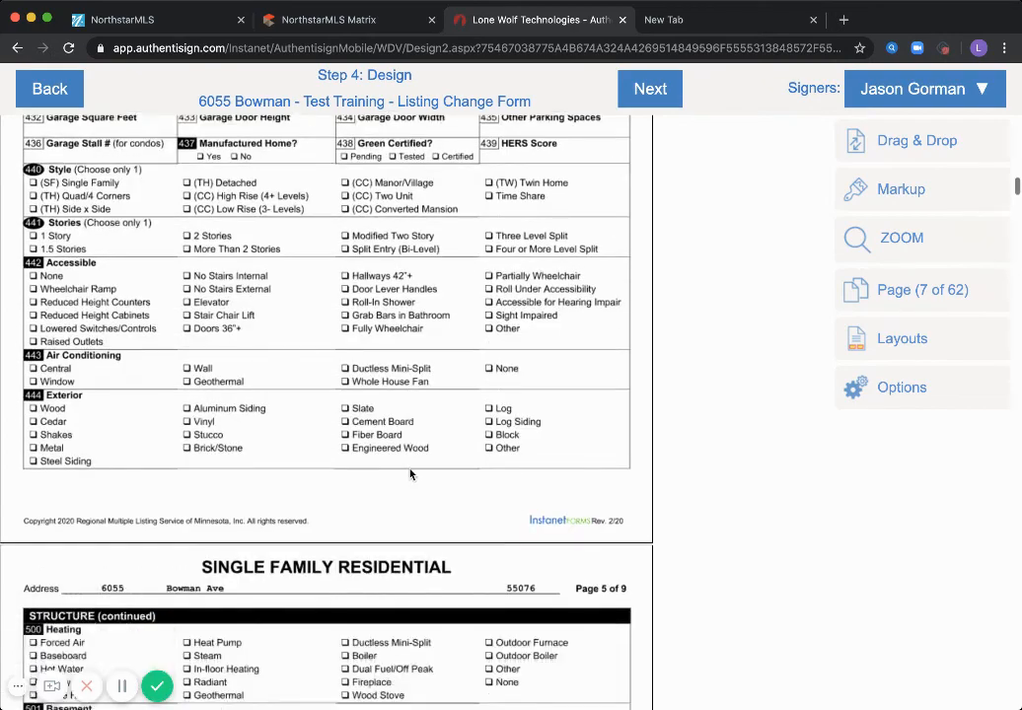
{"action": "scroll", "coordinate": [410, 473], "scroll_direction": "down", "scroll_amount": 10}
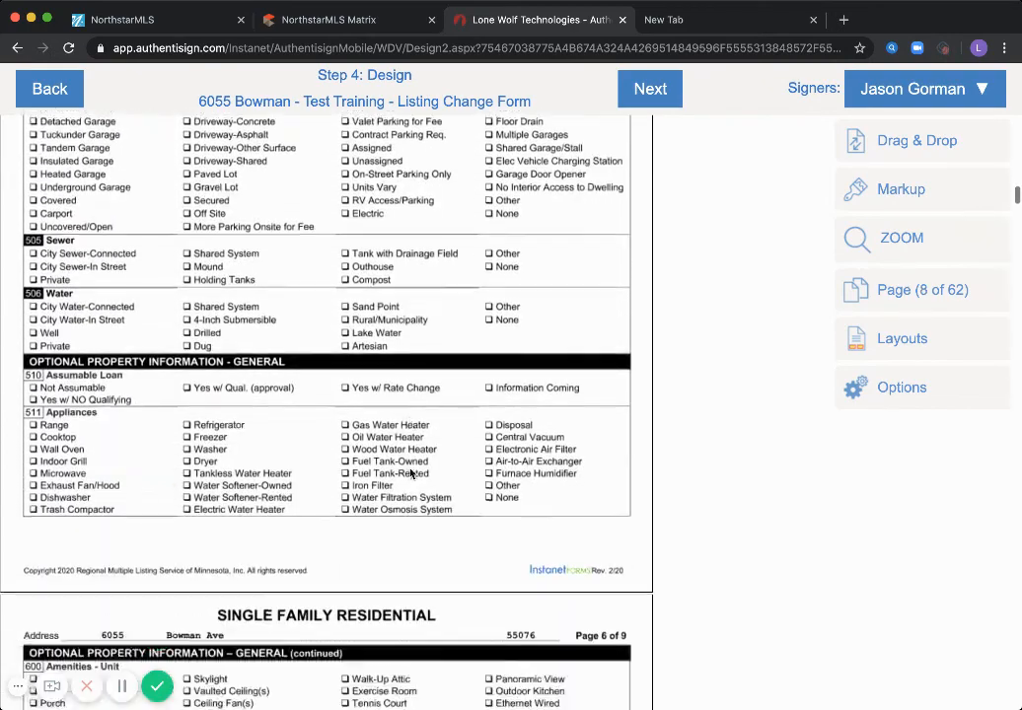
{"action": "scroll", "coordinate": [411, 474], "scroll_direction": "down", "scroll_amount": 10}
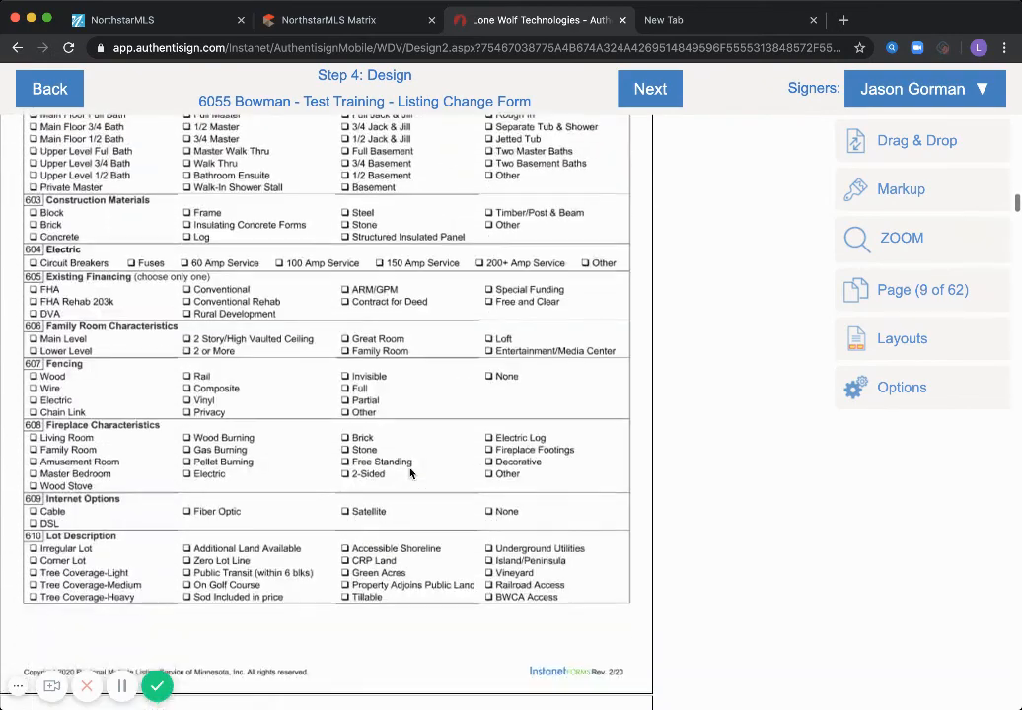
{"action": "scroll", "coordinate": [410, 473], "scroll_direction": "down", "scroll_amount": 10}
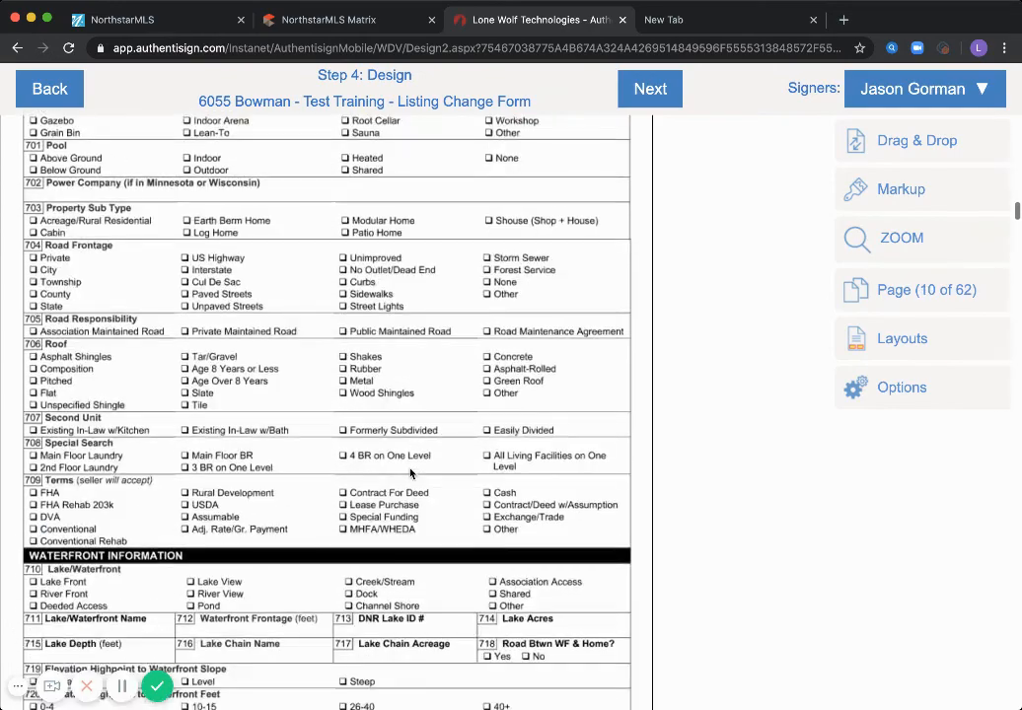
{"action": "scroll", "coordinate": [410, 473], "scroll_direction": "down", "scroll_amount": 10}
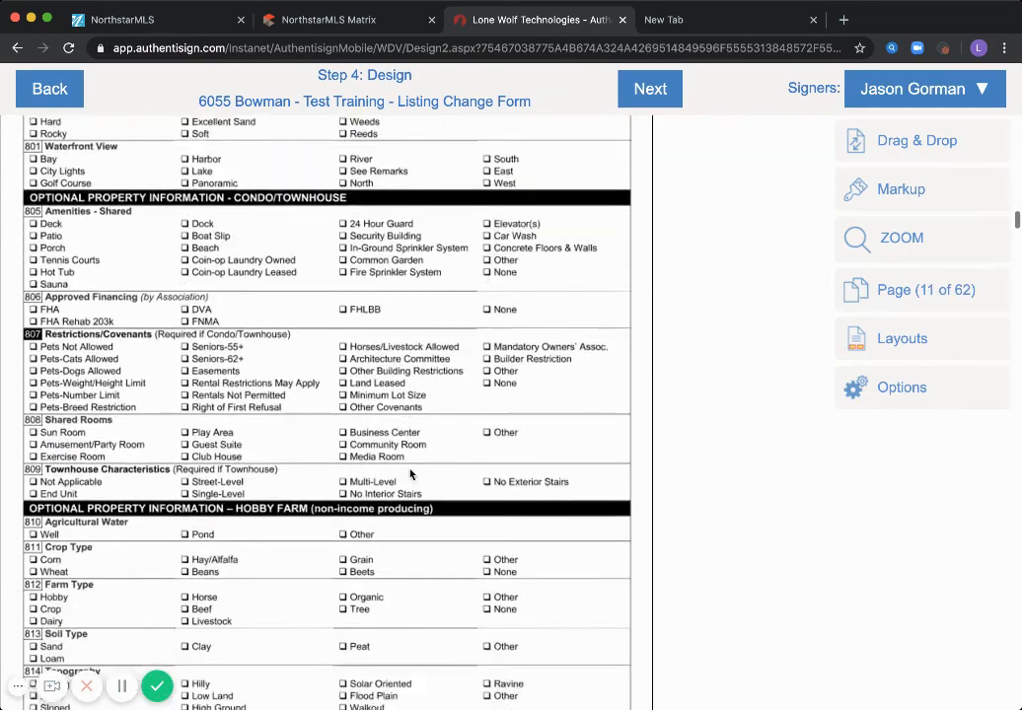
{"action": "scroll", "coordinate": [410, 474], "scroll_direction": "down", "scroll_amount": 10}
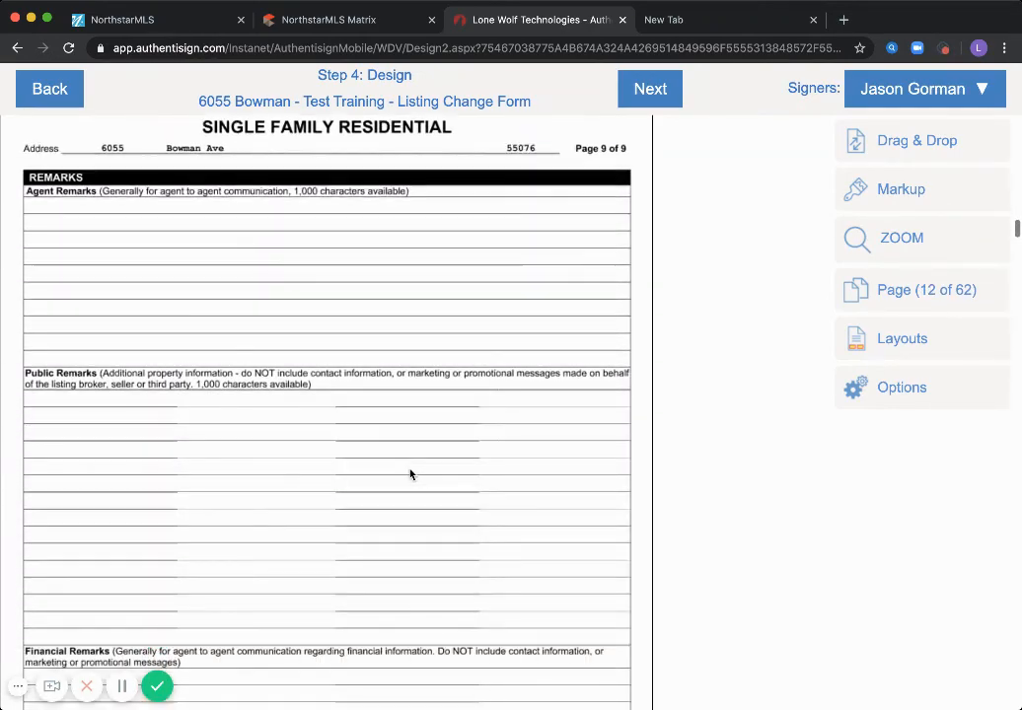
{"action": "scroll", "coordinate": [410, 474], "scroll_direction": "down", "scroll_amount": 6}
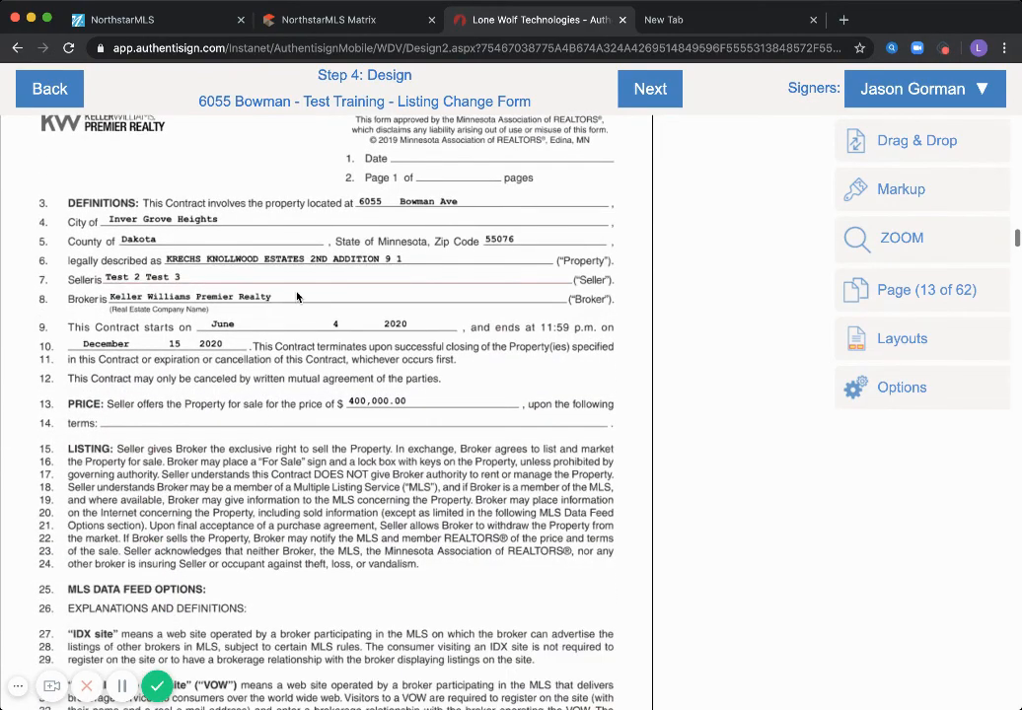
{"action": "scroll", "coordinate": [297, 296], "scroll_direction": "down", "scroll_amount": 6}
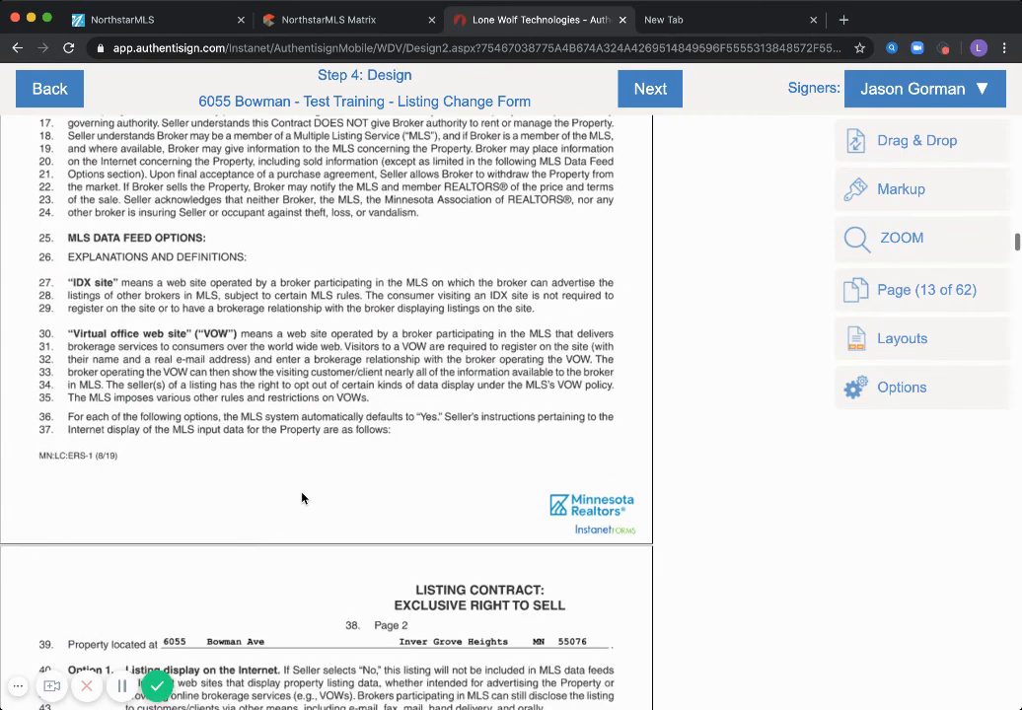
{"action": "scroll", "coordinate": [302, 498], "scroll_direction": "down", "scroll_amount": 6}
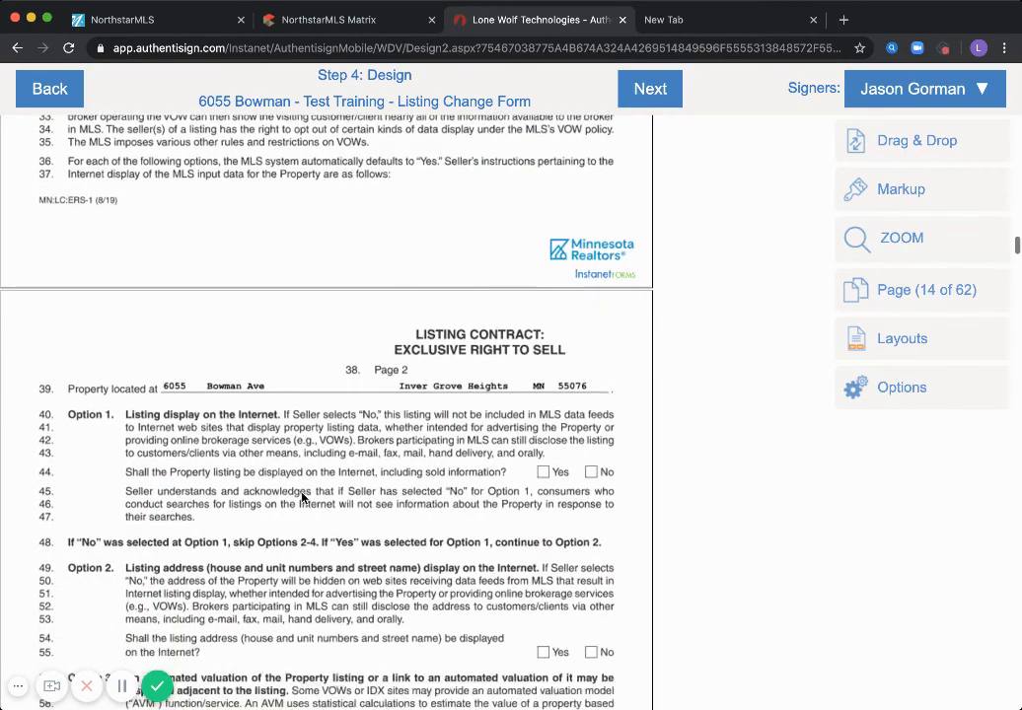
{"action": "scroll", "coordinate": [302, 498], "scroll_direction": "down", "scroll_amount": 12}
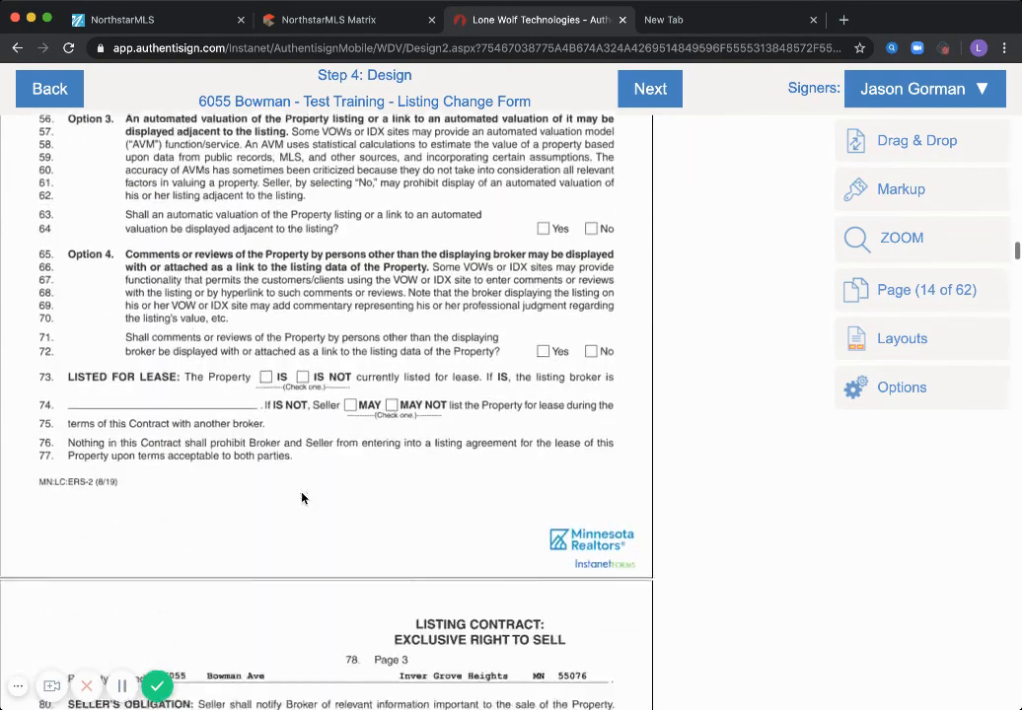
{"action": "scroll", "coordinate": [302, 498], "scroll_direction": "down", "scroll_amount": 16}
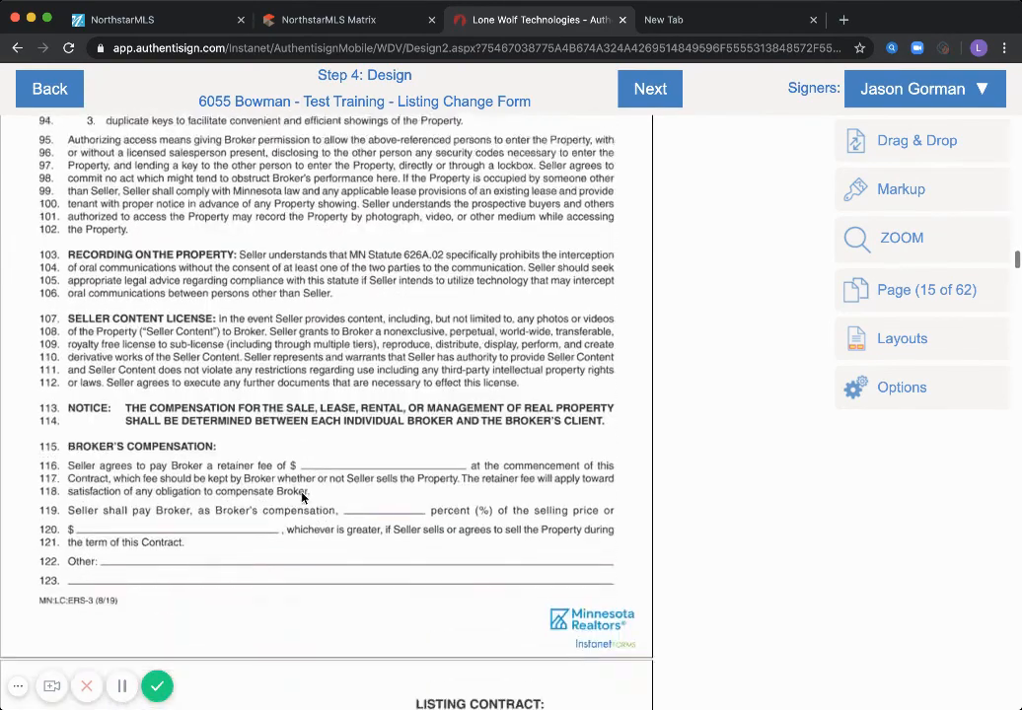
{"action": "scroll", "coordinate": [302, 498], "scroll_direction": "down", "scroll_amount": 15}
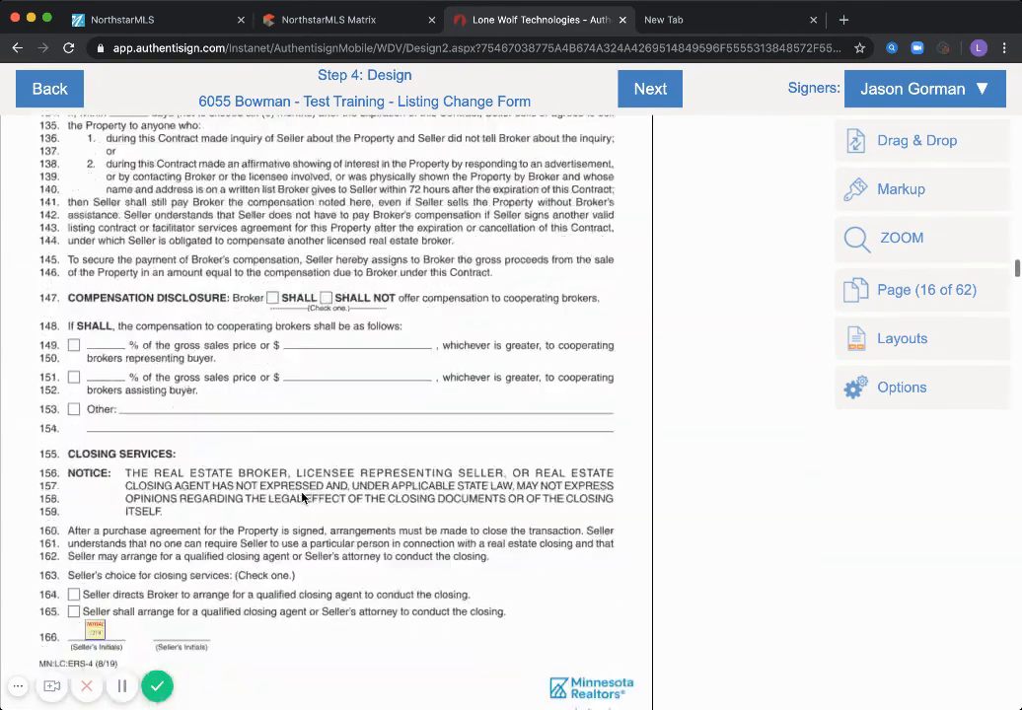
{"action": "scroll", "coordinate": [302, 498], "scroll_direction": "down", "scroll_amount": 3}
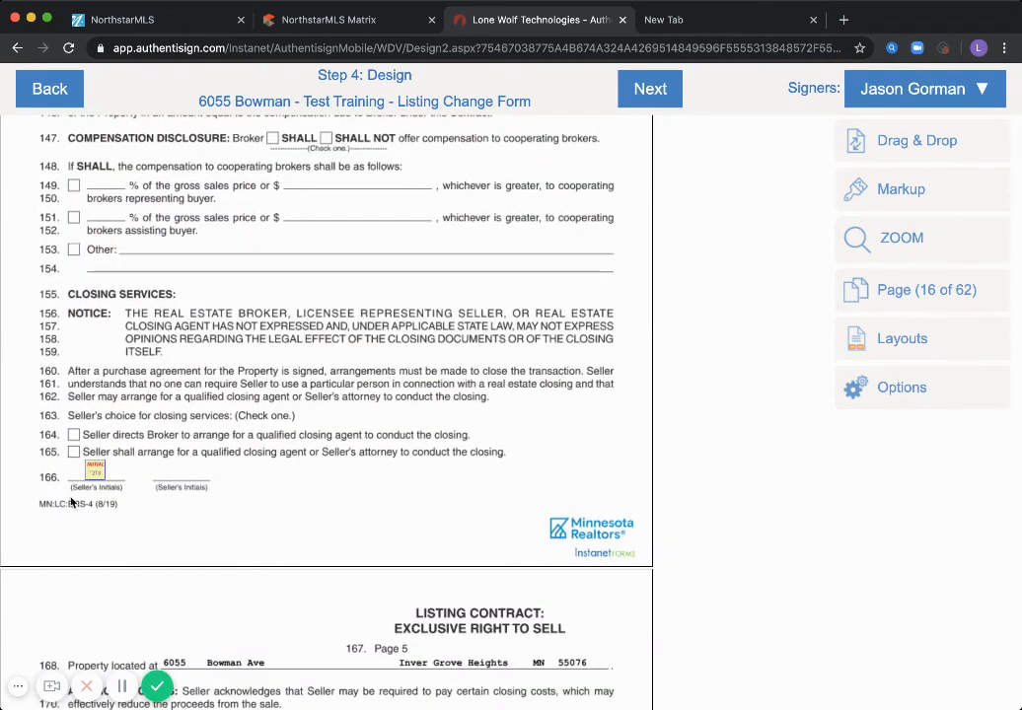
{"action": "scroll", "coordinate": [126, 481], "scroll_direction": "down", "scroll_amount": 9}
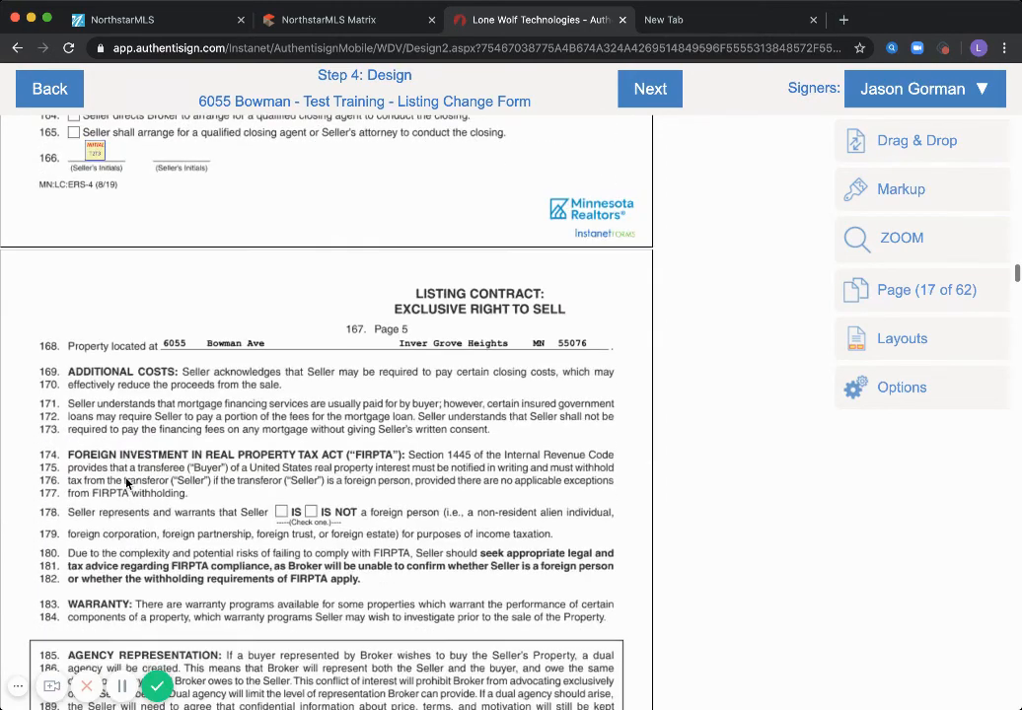
{"action": "scroll", "coordinate": [127, 481], "scroll_direction": "down", "scroll_amount": 5}
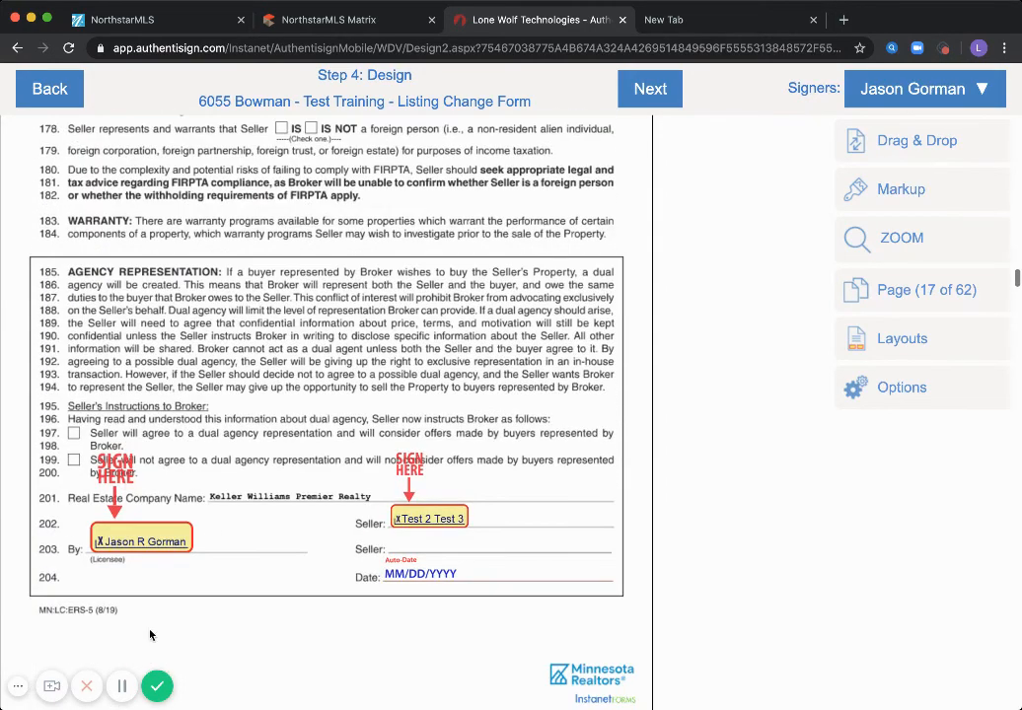
{"action": "scroll", "coordinate": [19, 596], "scroll_direction": "down", "scroll_amount": 10}
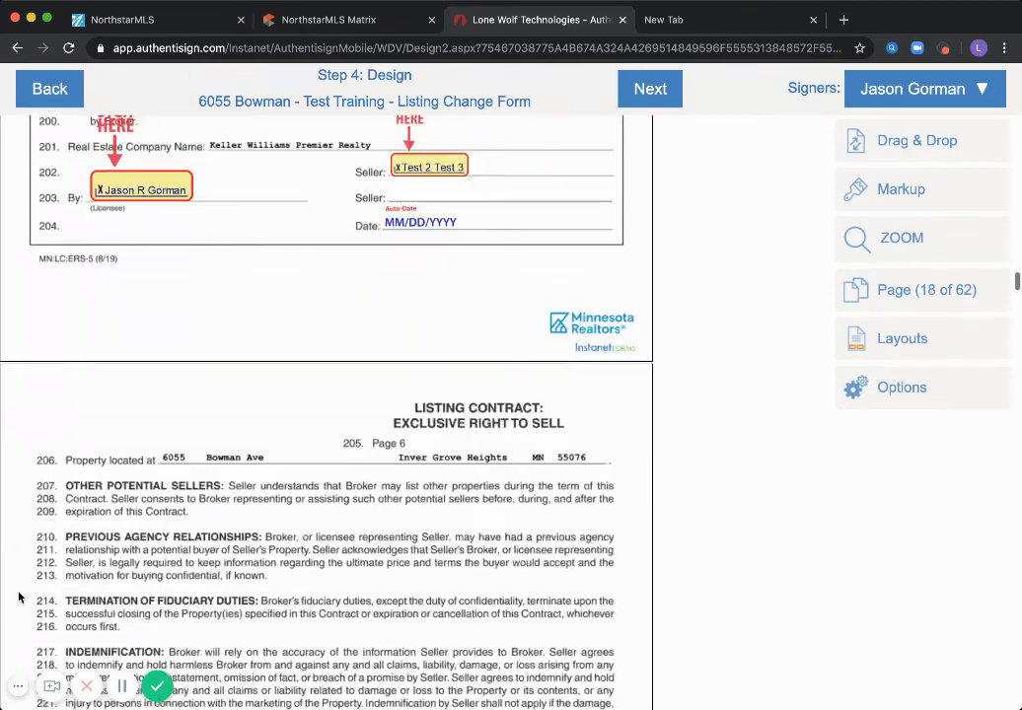
{"action": "scroll", "coordinate": [19, 596], "scroll_direction": "down", "scroll_amount": 19}
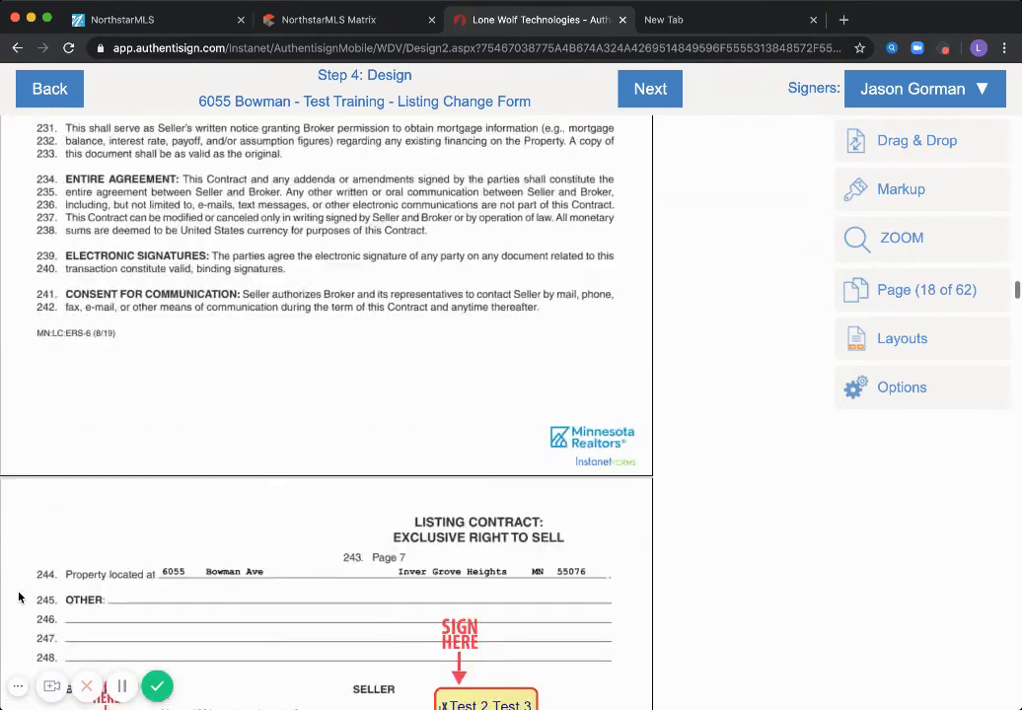
{"action": "scroll", "coordinate": [19, 597], "scroll_direction": "down", "scroll_amount": 5}
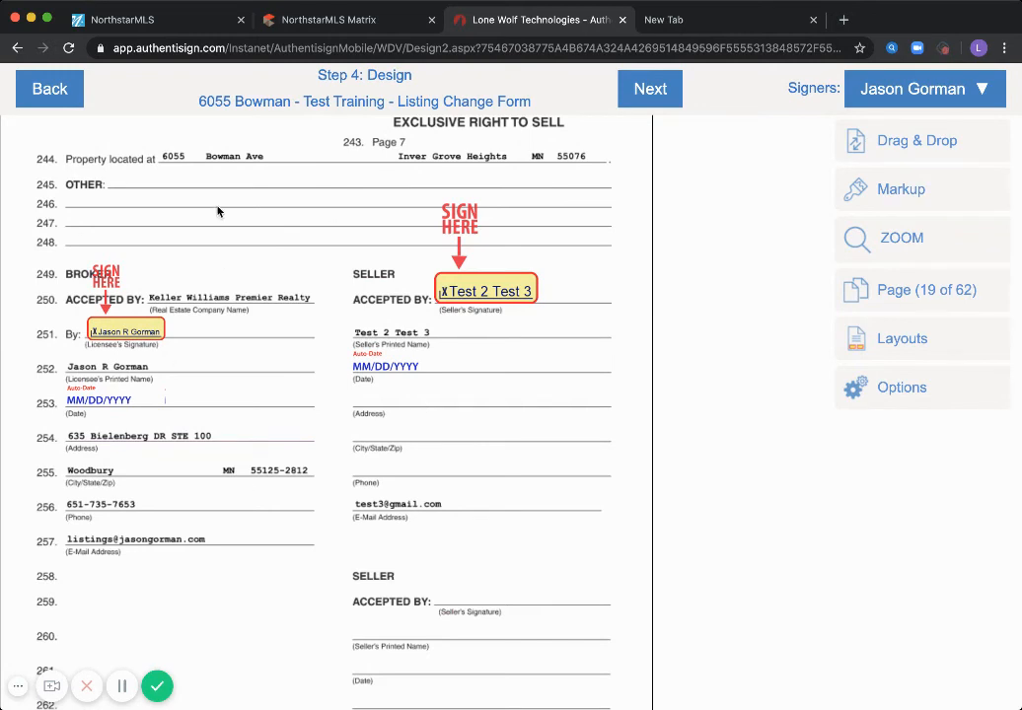
Finish the design step and start customizing the invitation e-mails
{"action": "left_click", "coordinate": [651, 86]}
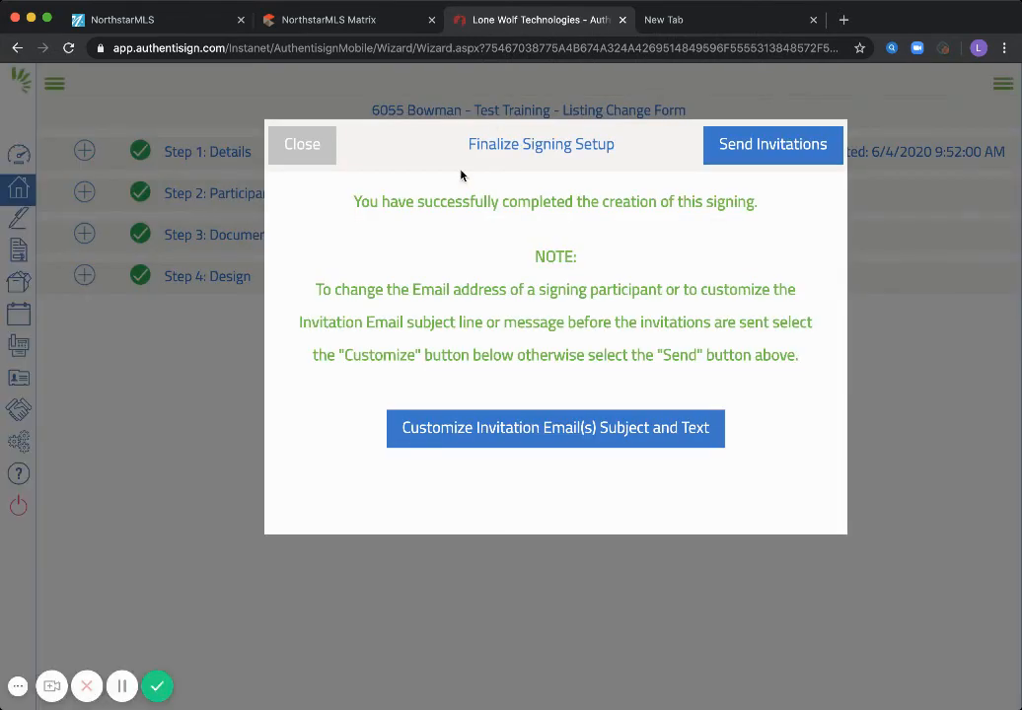
{"action": "left_click", "coordinate": [473, 434]}
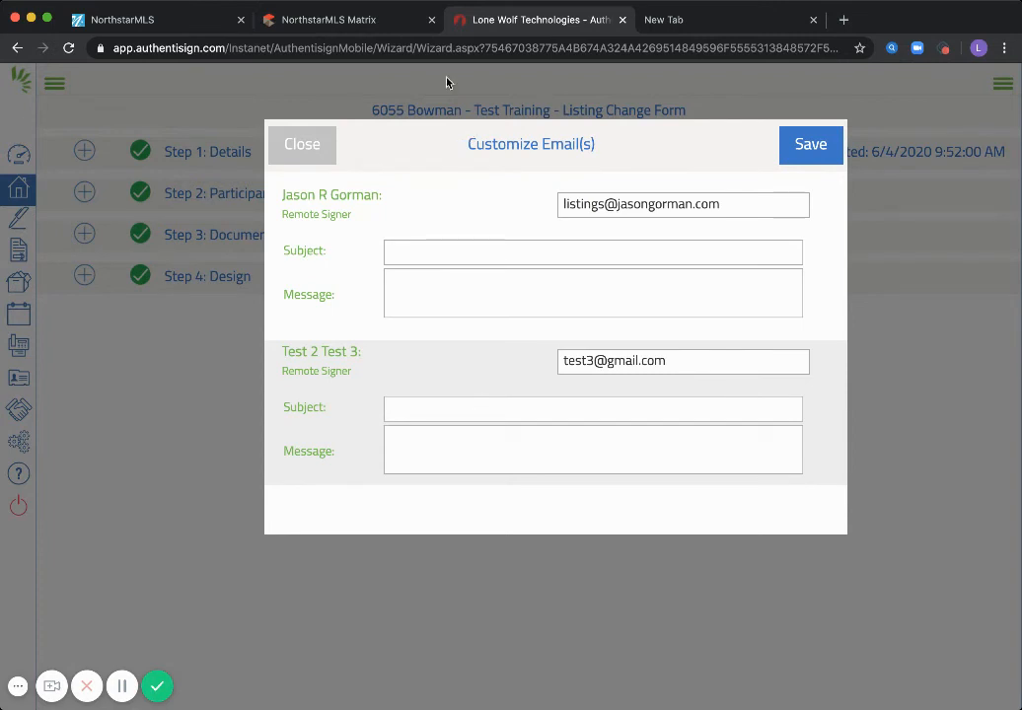
{"action": "left_click", "coordinate": [399, 245]}
Give the second signer's invitation the subject 'Listing Documents to Sign' and begin the message 'Looking'
{"action": "left_click", "coordinate": [523, 410]}
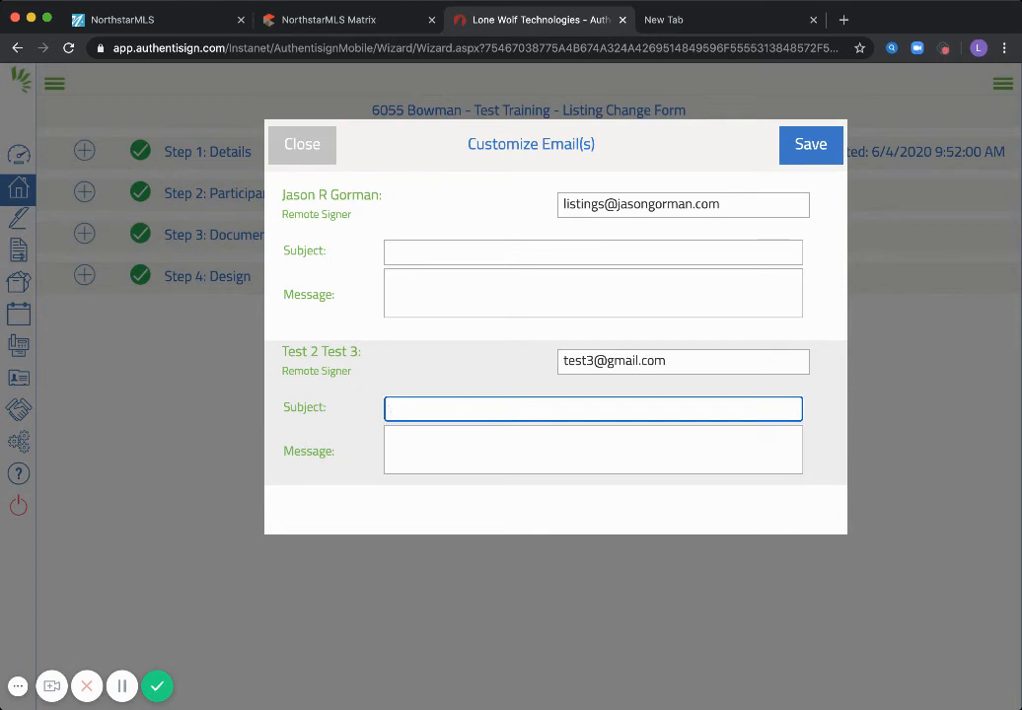
{"action": "type", "text": "Listing Docuemen"}
{"action": "key", "text": "BackSpace"}
{"action": "type", "text": "men"}
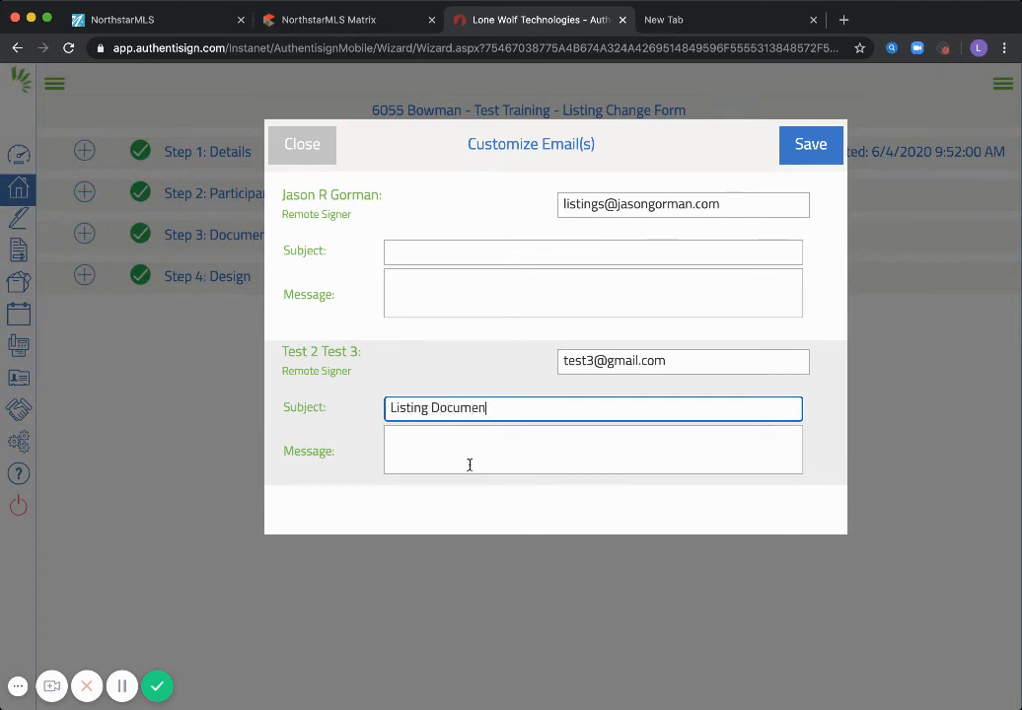
{"action": "type", "text": "ts to Sign"}
{"action": "left_click", "coordinate": [470, 464]}
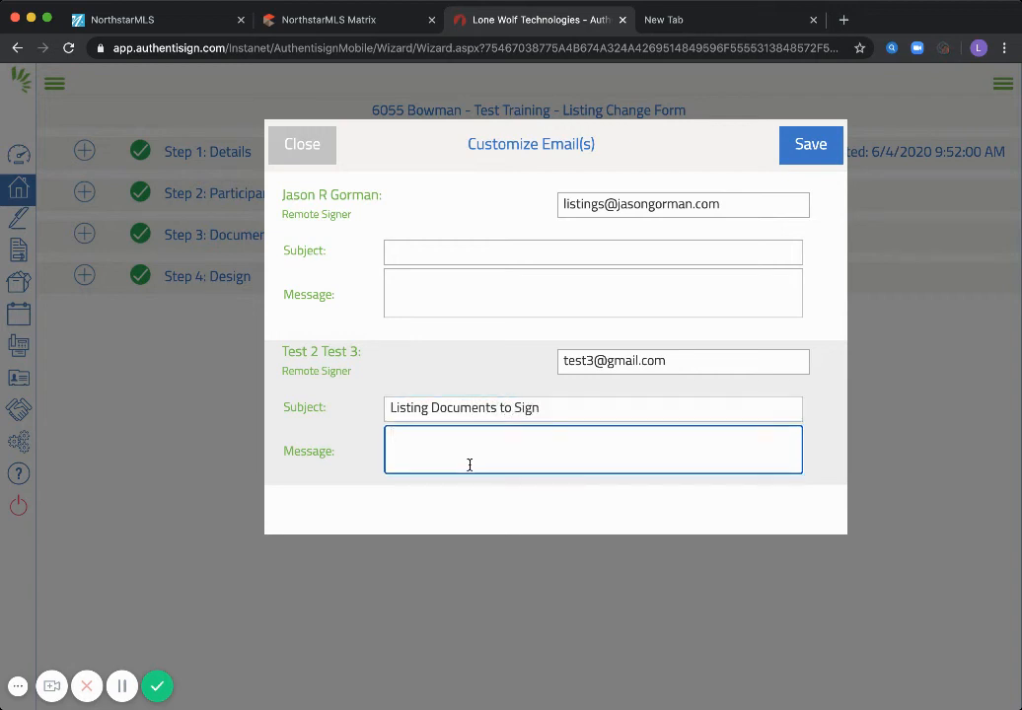
{"action": "type", "text": "Looking"}
Save the customized invitation e-mails and send the Listing Change Form invitations to both signers
{"action": "left_click", "coordinate": [804, 155]}
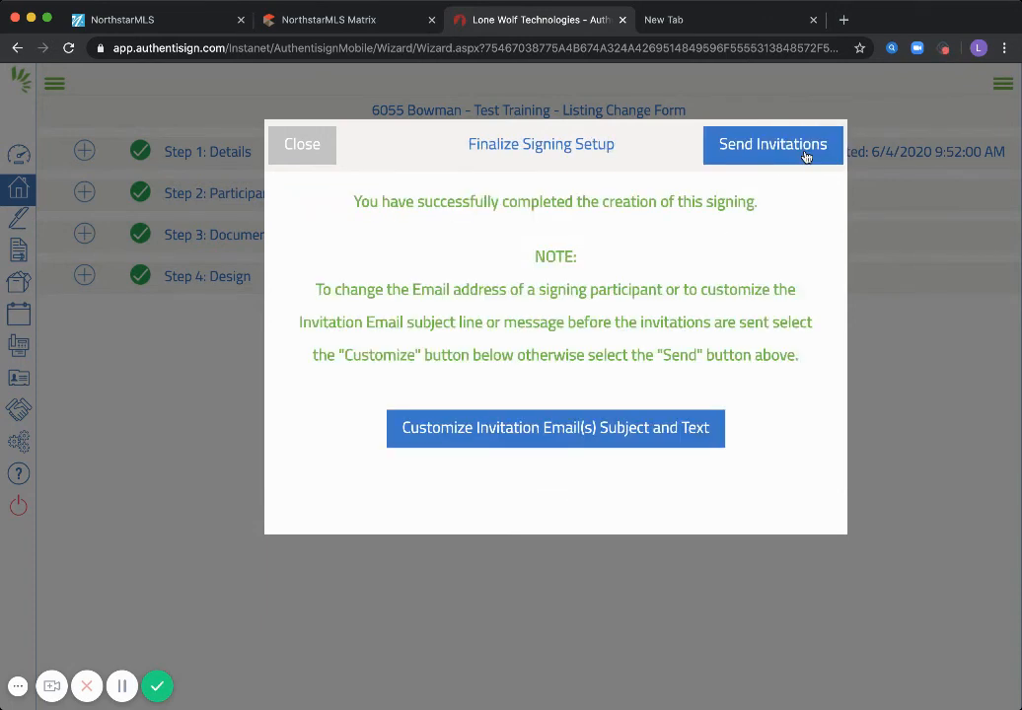
{"action": "left_click", "coordinate": [804, 152]}
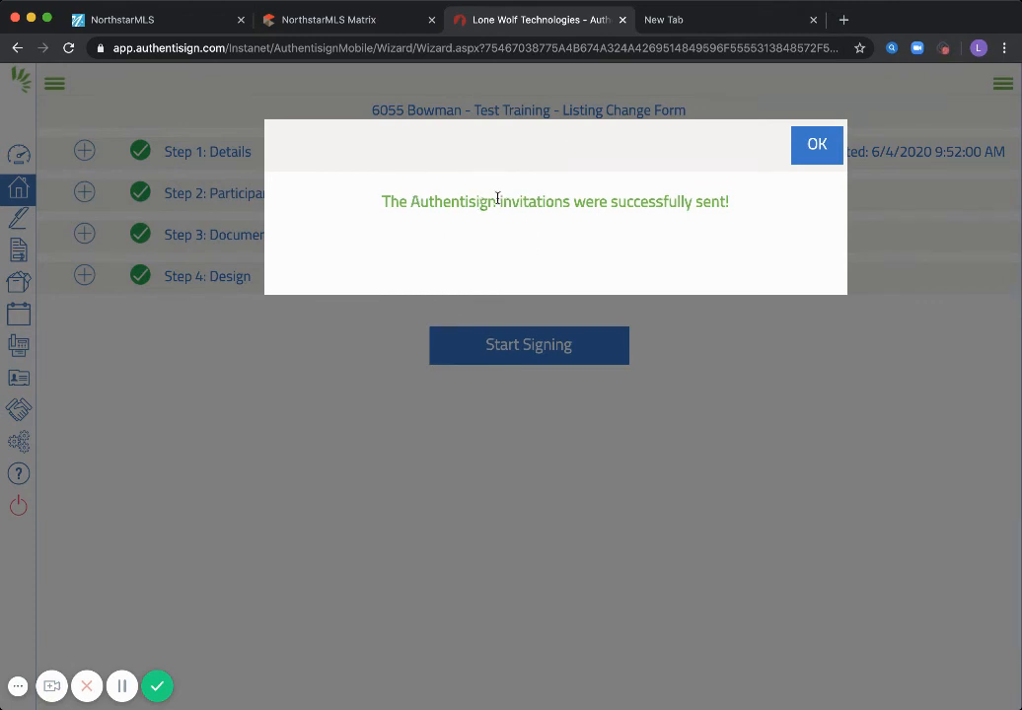
{"action": "left_click", "coordinate": [823, 150]}
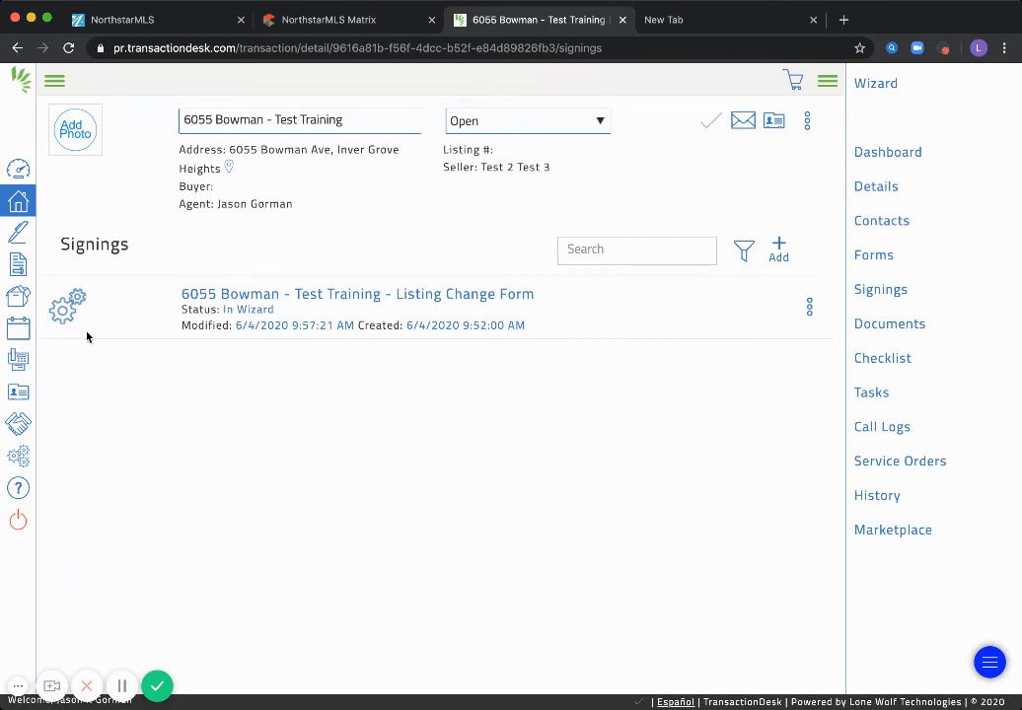
{"action": "left_click", "coordinate": [250, 298]}
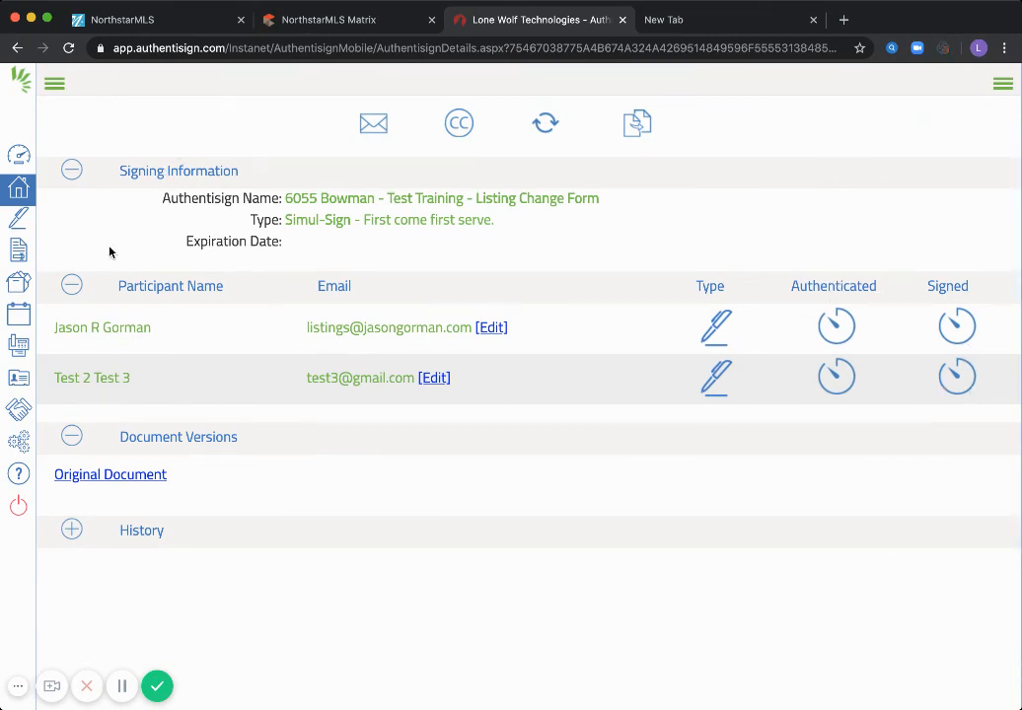
{"action": "left_click", "coordinate": [7, 193]}
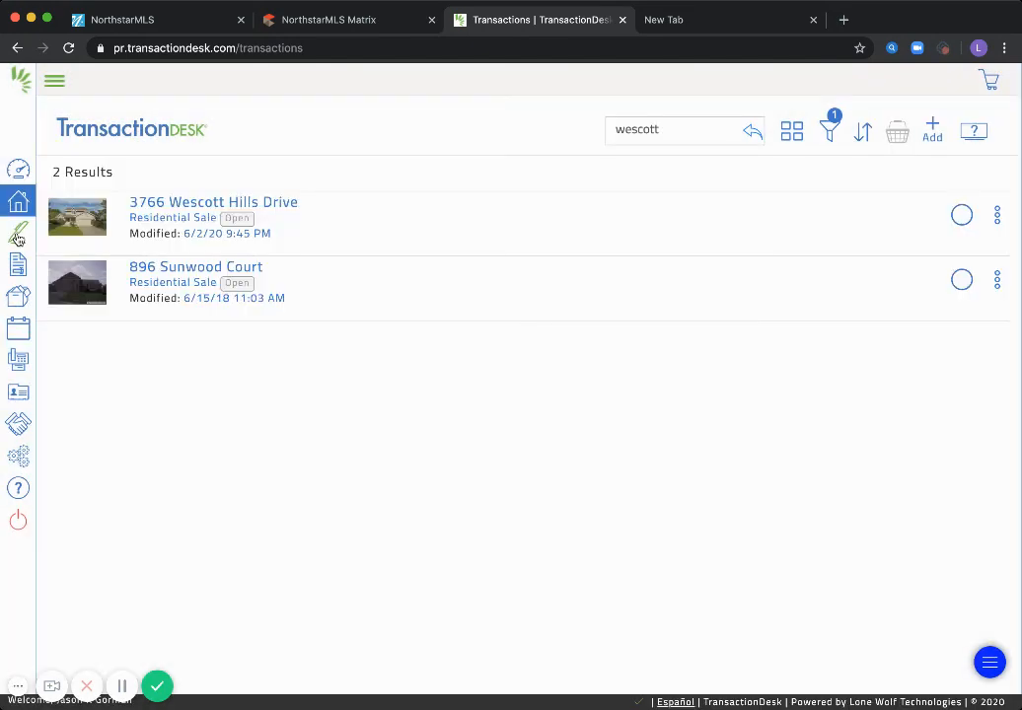
{"action": "left_click", "coordinate": [17, 237]}
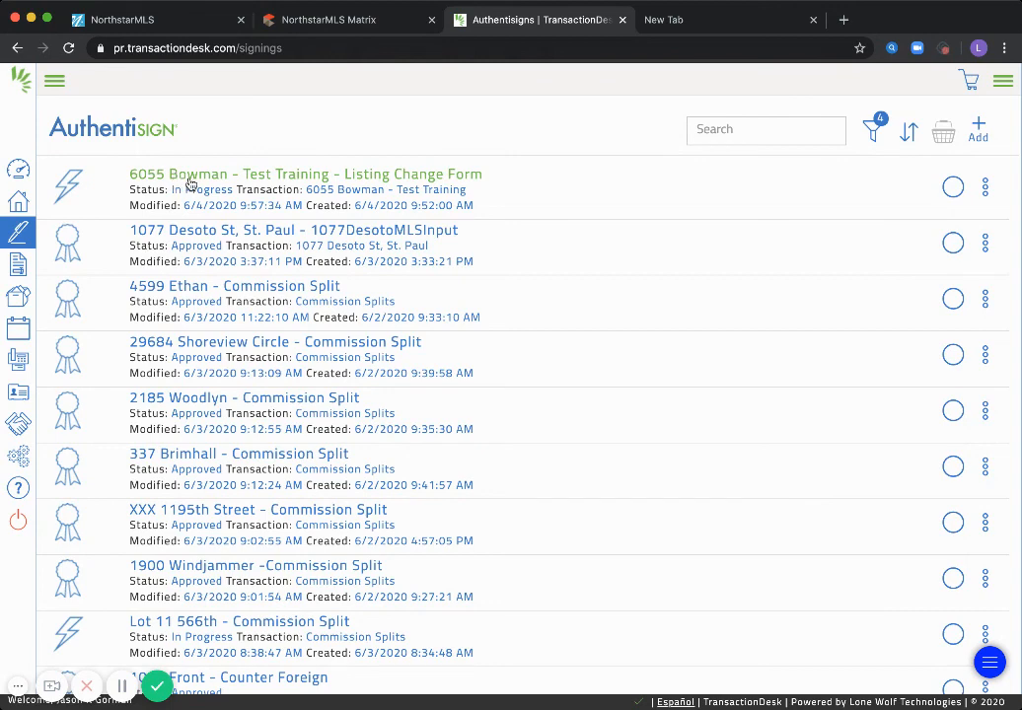
{"action": "left_click", "coordinate": [196, 177]}
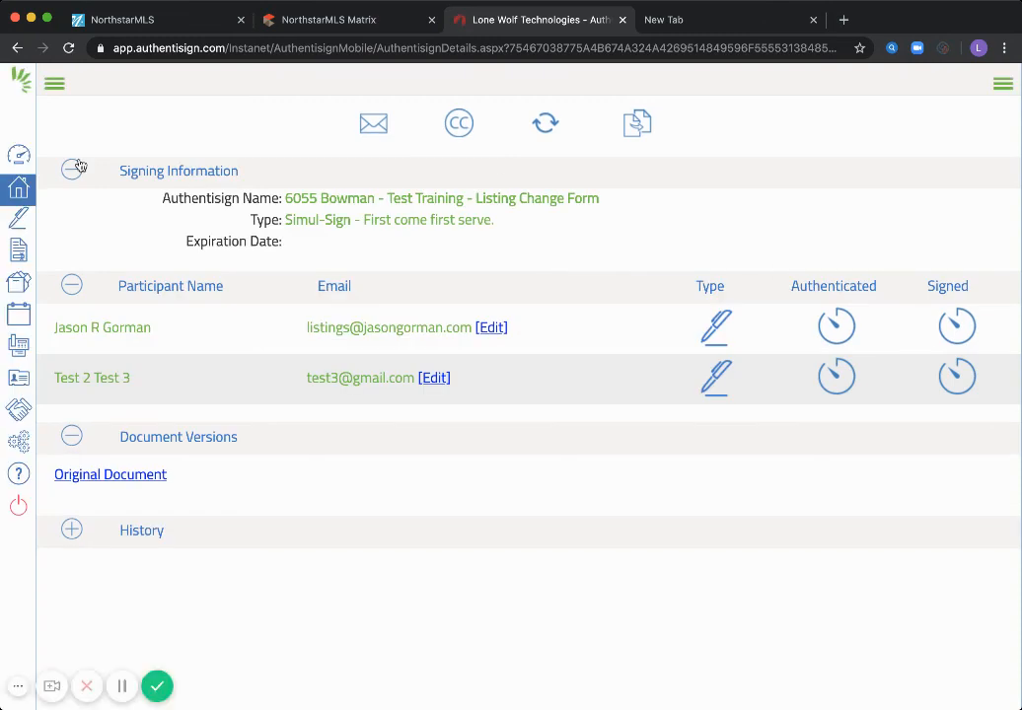
{"action": "left_click", "coordinate": [17, 221]}
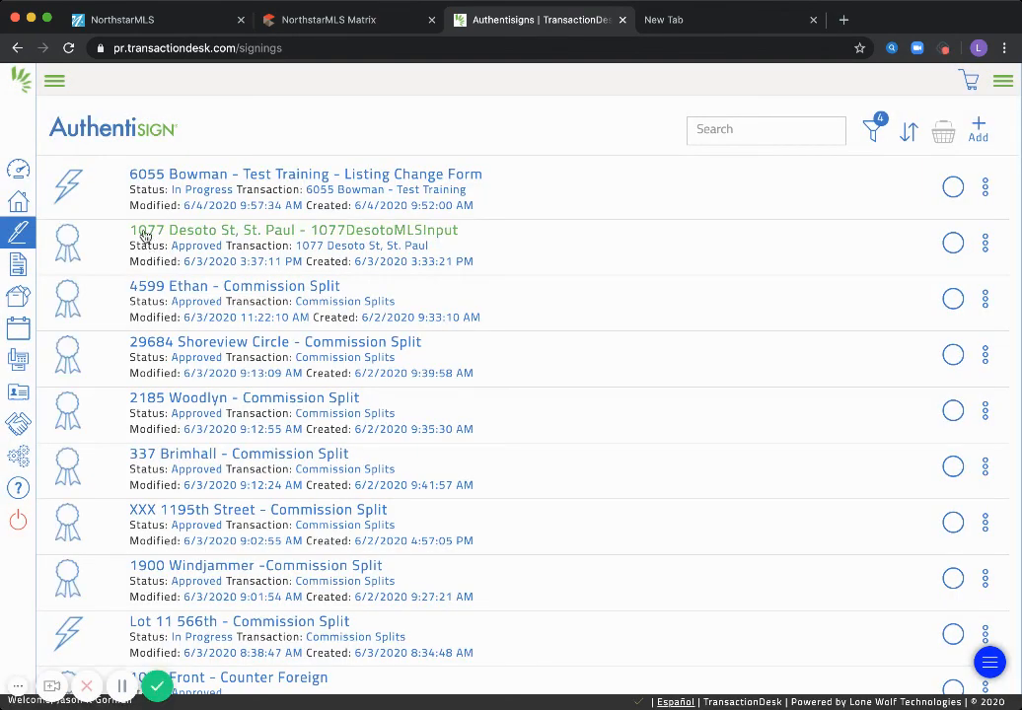
{"action": "left_click", "coordinate": [197, 233]}
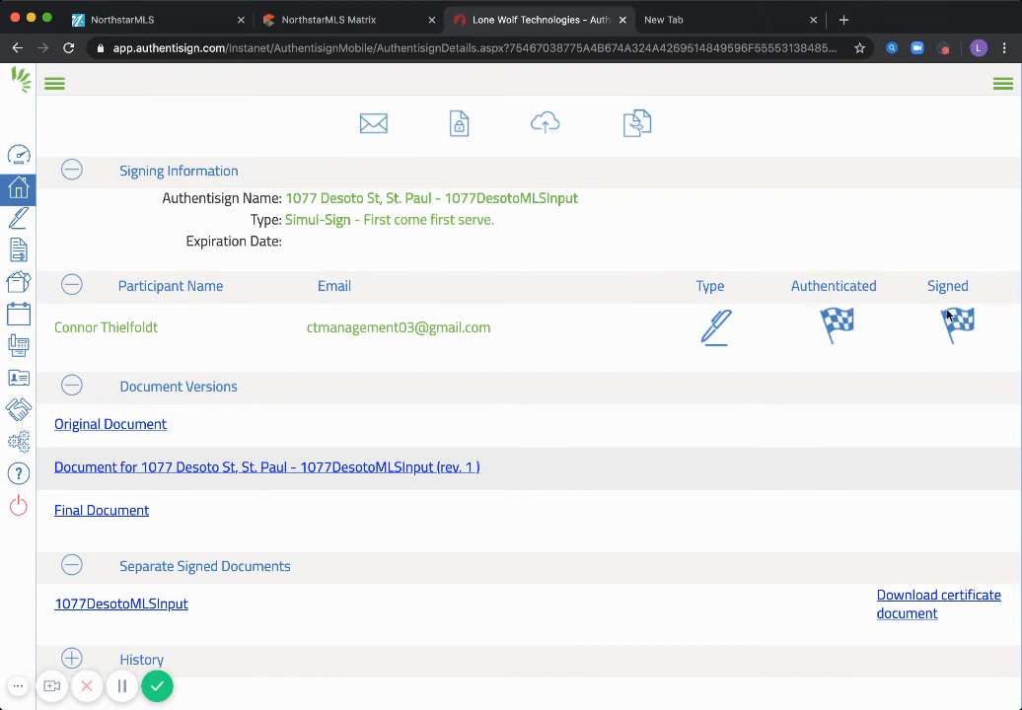
{"action": "left_click", "coordinate": [613, 387]}
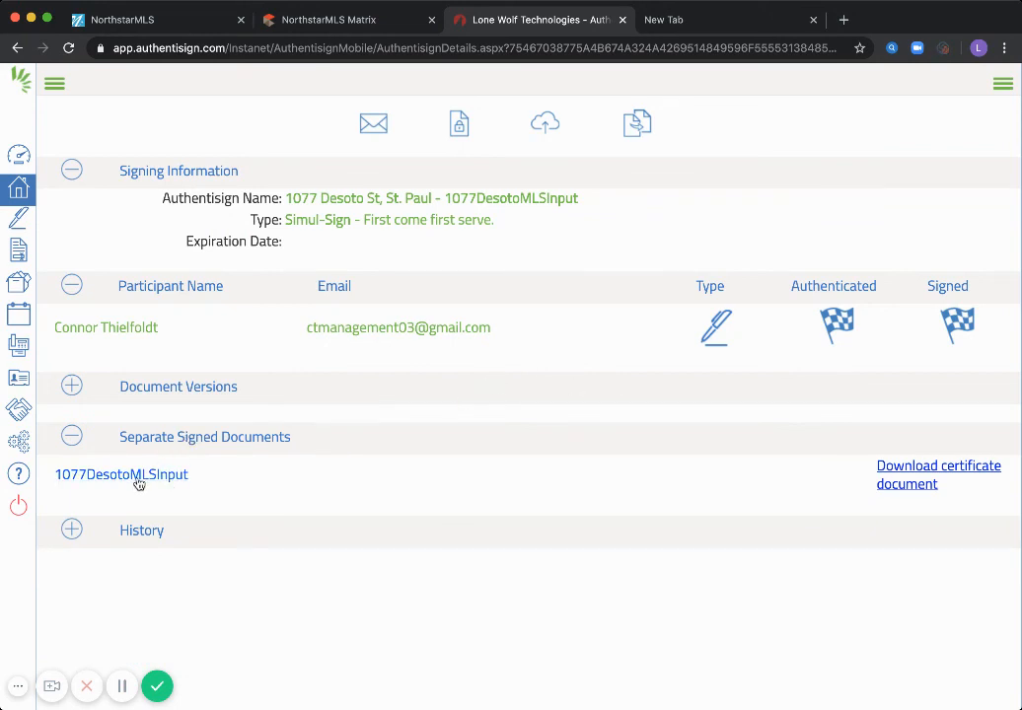
{"action": "left_click", "coordinate": [160, 397]}
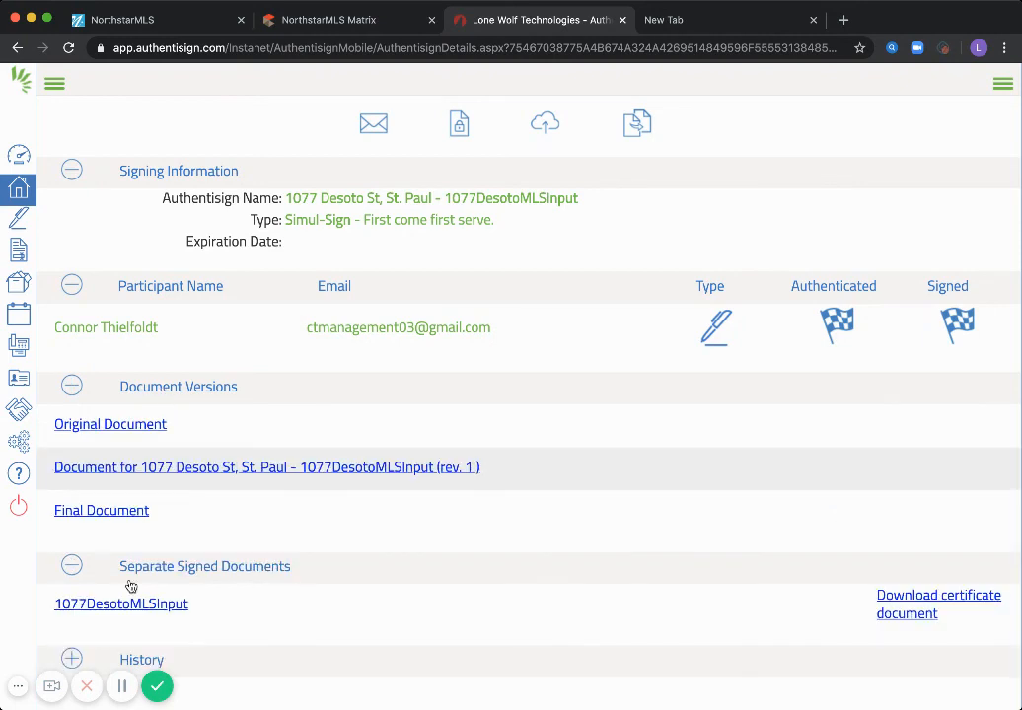